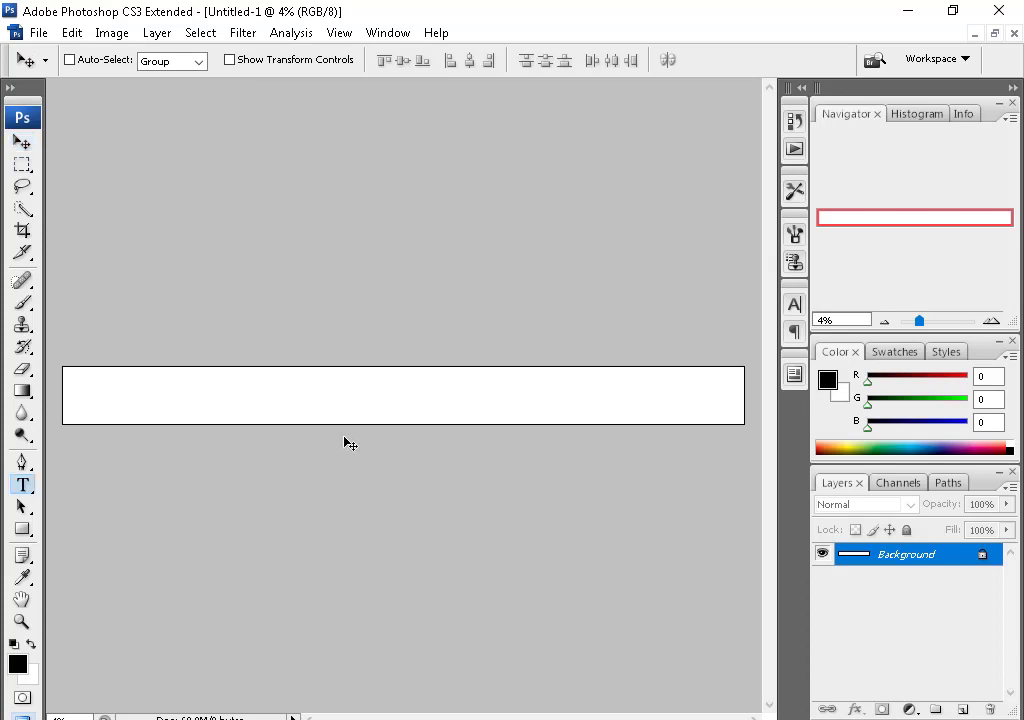
- Type the CANDRA AQUARIUM title on the banner and enlarge it
{"action": "left_click", "coordinate": [266, 398]}
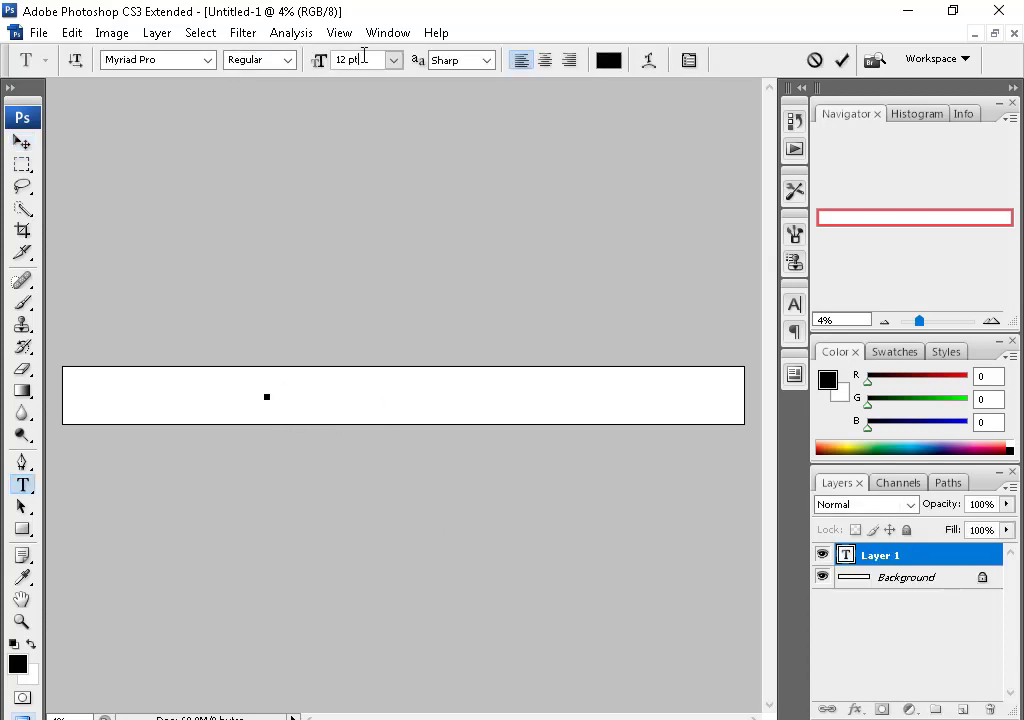
{"action": "left_click", "coordinate": [318, 61]}
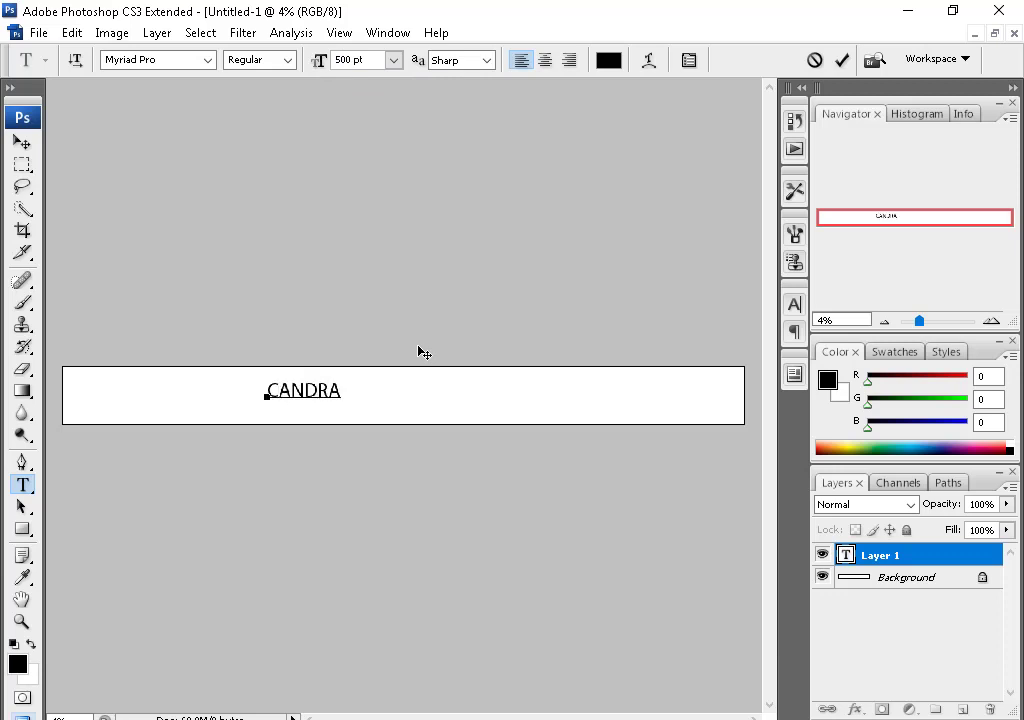
{"action": "key", "text": "ctrl+Return"}
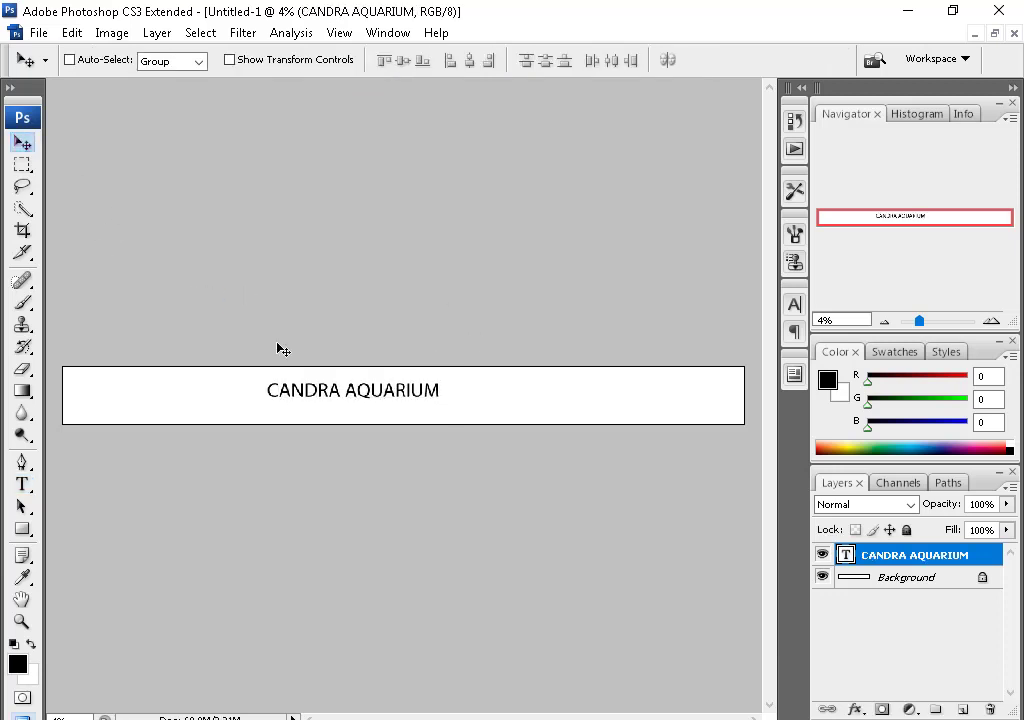
{"action": "left_click_drag", "start_coordinate": [411, 400], "coordinate": [500, 414]}
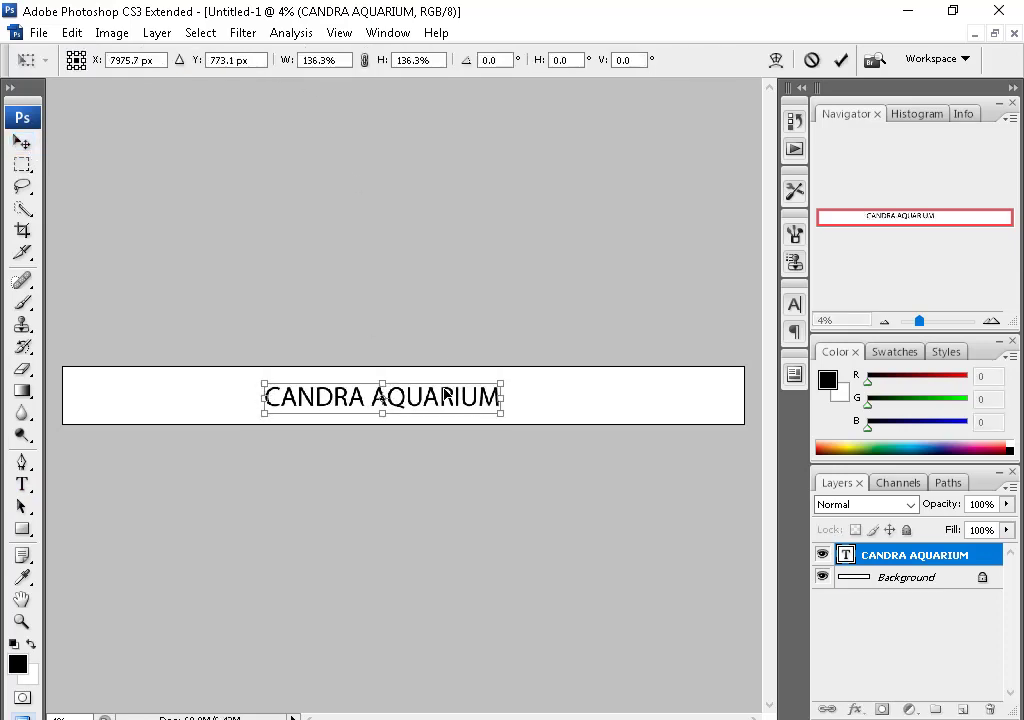
- Try JerseyLetters and Elektra, then settle on the Downtown font for the title
{"action": "double_click", "coordinate": [386, 397]}
{"action": "left_click", "coordinate": [208, 60]}
{"action": "left_click", "coordinate": [372, 114]}
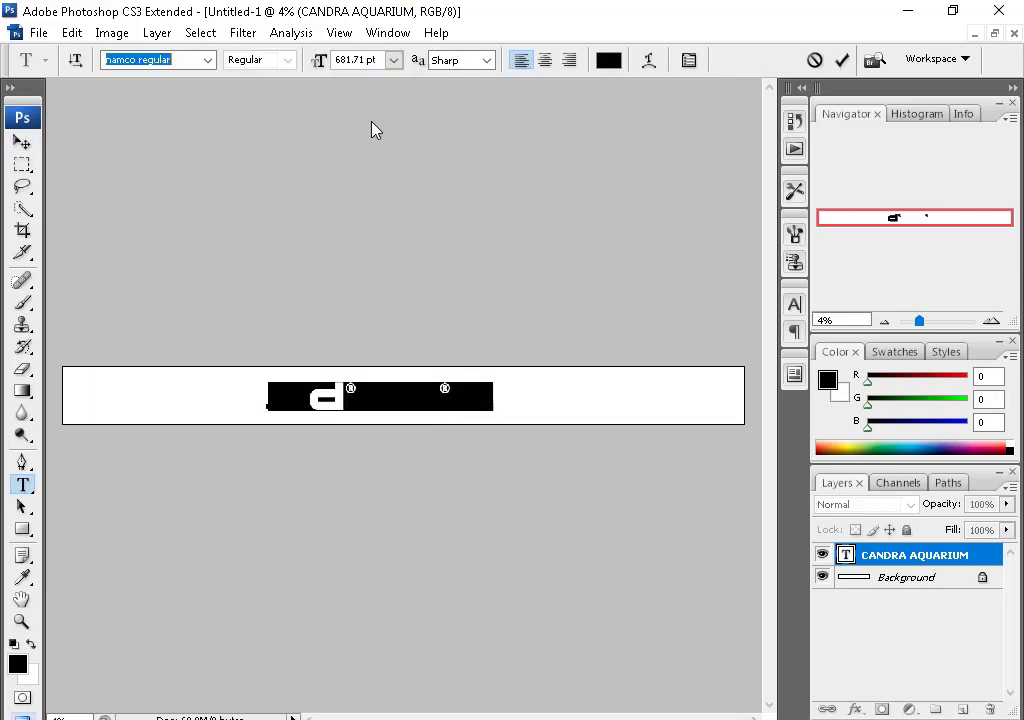
{"action": "left_click", "coordinate": [208, 60]}
{"action": "left_click_drag", "start_coordinate": [422, 518], "coordinate": [421, 318]}
{"action": "left_click", "coordinate": [373, 505]}
{"action": "left_click", "coordinate": [208, 60]}
{"action": "left_click", "coordinate": [320, 284]}
{"action": "left_click", "coordinate": [208, 60]}
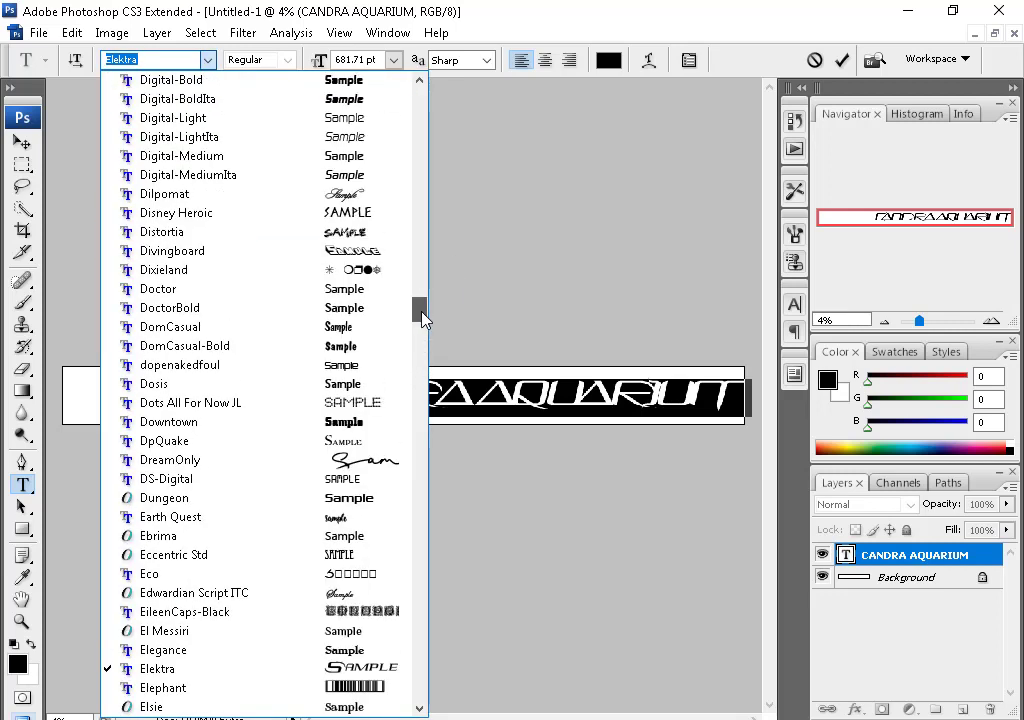
{"action": "left_click", "coordinate": [200, 487]}
{"action": "key", "text": "ctrl+Return"}
- Stretch the title wider across the banner with Free Transform
{"action": "key", "text": "v"}
{"action": "key", "text": "ctrl+t"}
{"action": "left_click_drag", "start_coordinate": [519, 396], "coordinate": [592, 395]}
{"action": "key", "text": "Return"}
{"action": "key", "text": "ctrl+t"}
{"action": "key", "text": "Return"}
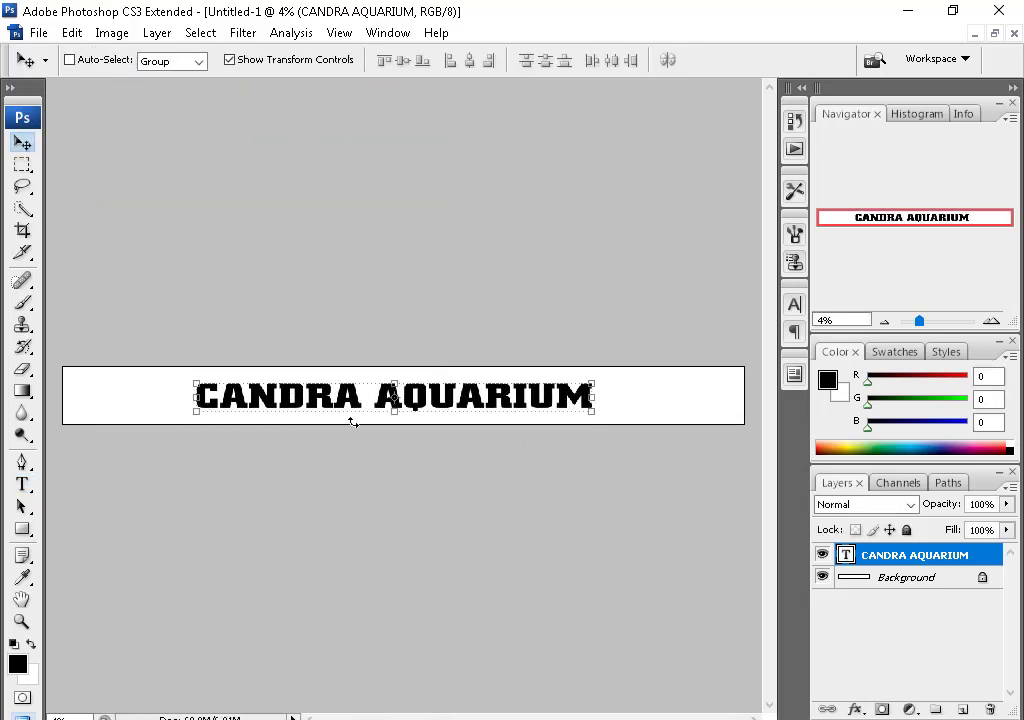
{"action": "key", "text": "ctrl+plus"}
{"action": "key", "text": "ctrl+minus"}
- Set the CANDRA AQUARIUM title text colour to red
{"action": "key", "text": "t"}
{"action": "key", "text": "ctrl+plus"}
{"action": "left_click", "coordinate": [608, 59]}
{"action": "left_click_drag", "start_coordinate": [480, 250], "coordinate": [555, 137]}
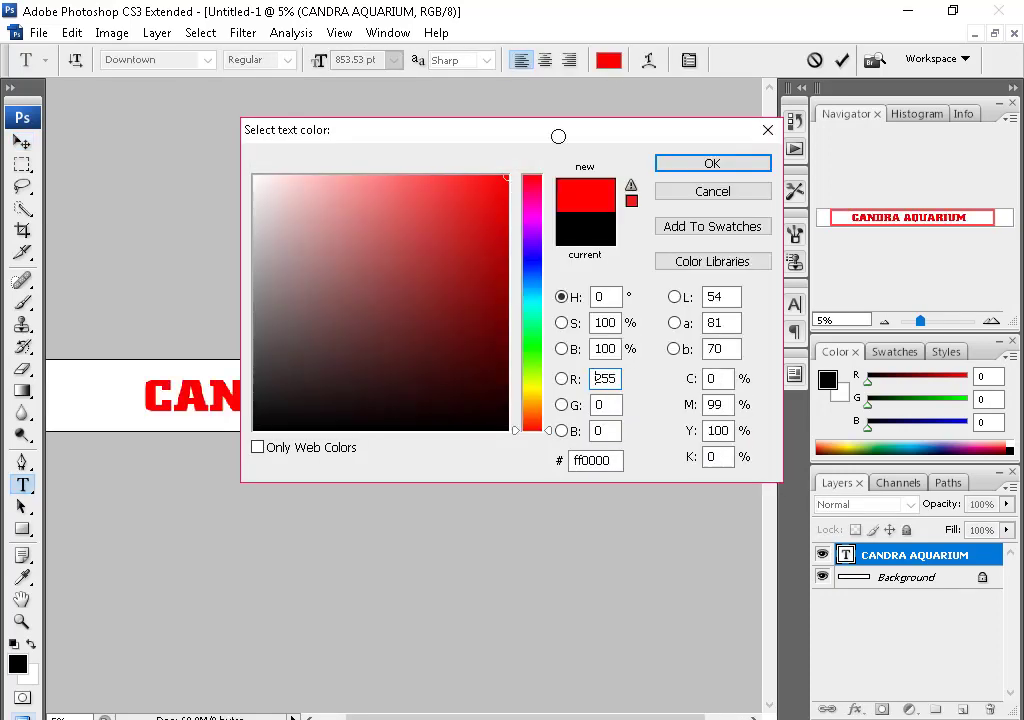
{"action": "left_click", "coordinate": [722, 162]}
{"action": "key", "text": "v"}
{"action": "key", "text": "ctrl+plus"}
- Add a dark-to-red Gradient Overlay to the title and start a text line above it
{"action": "left_click", "coordinate": [855, 709]}
{"action": "left_click", "coordinate": [740, 540]}
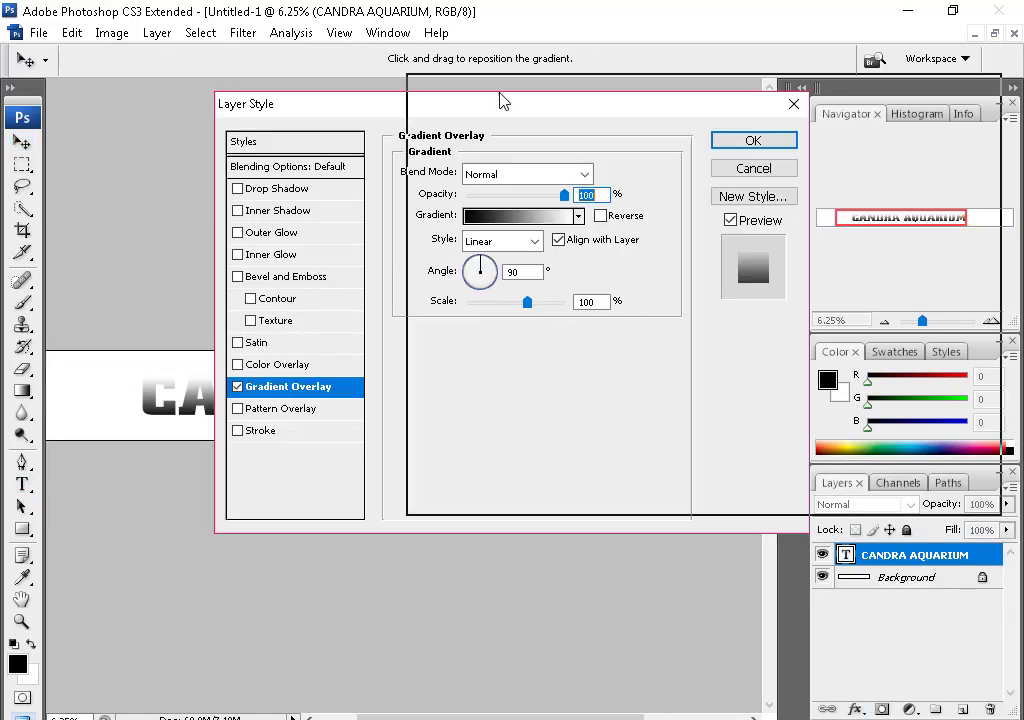
{"action": "left_click", "coordinate": [600, 199]}
{"action": "double_click", "coordinate": [693, 425]}
{"action": "left_click", "coordinate": [647, 344]}
{"action": "key", "text": "Return"}
{"action": "key", "text": "Return"}
{"action": "key", "text": "Return"}
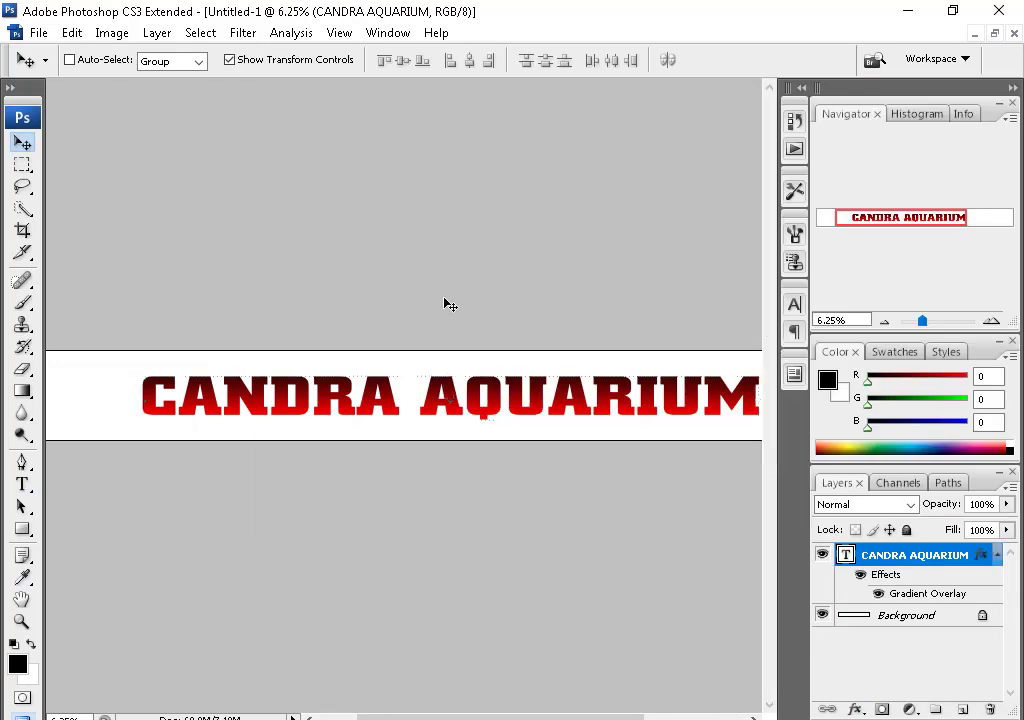
{"action": "key", "text": "t"}
{"action": "left_click", "coordinate": [350, 361]}
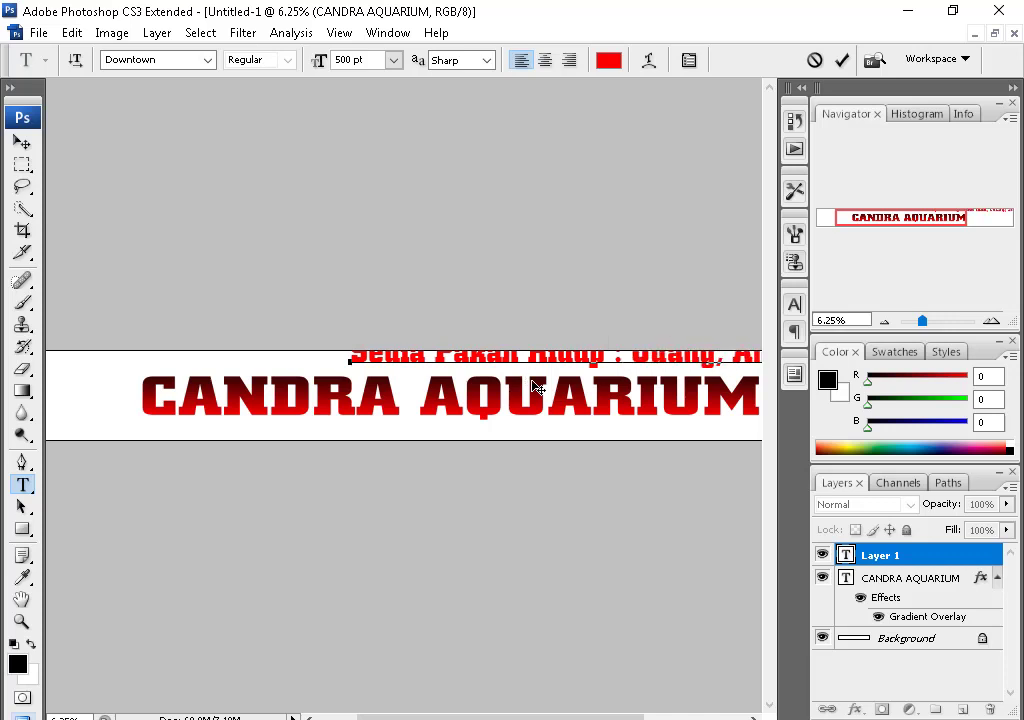
- Make the tagline text dark blue
{"action": "key", "text": "ctrl+a"}
{"action": "left_click", "coordinate": [608, 60]}
{"action": "left_click", "coordinate": [689, 256]}
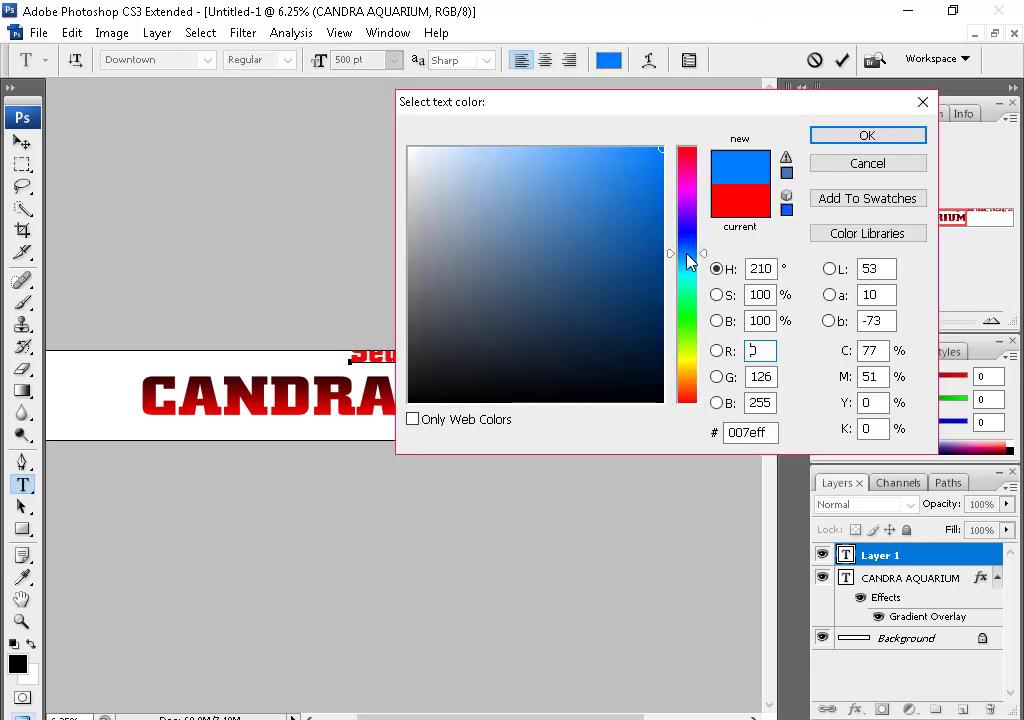
{"action": "left_click_drag", "start_coordinate": [689, 256], "coordinate": [689, 238]}
{"action": "left_click", "coordinate": [665, 270]}
{"action": "left_click", "coordinate": [642, 242]}
{"action": "key", "text": "Return"}
{"action": "key", "text": "ctrl+Return"}
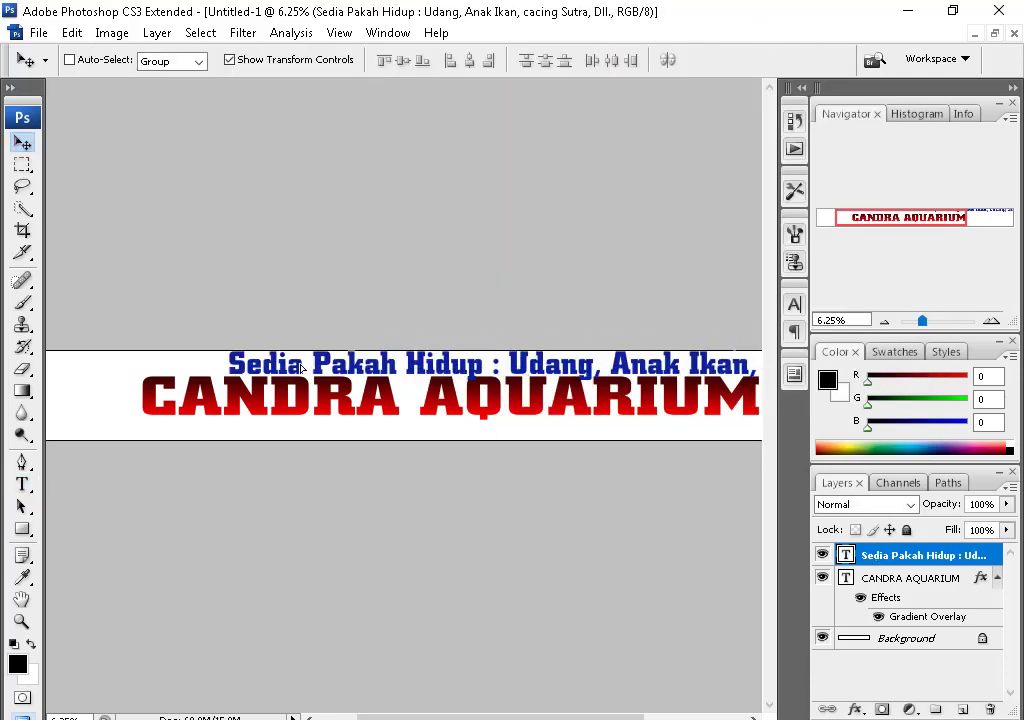
- Set the tagline font to Digital-Bold at 291 pt
{"action": "left_click", "coordinate": [498, 365]}
{"action": "key", "text": "ctrl+a"}
{"action": "left_click", "coordinate": [160, 60]}
{"action": "key", "text": "Up"}
{"action": "key", "text": "Up"}
{"action": "key", "text": "Up"}
{"action": "key", "text": "Up"}
{"action": "key", "text": "Up"}
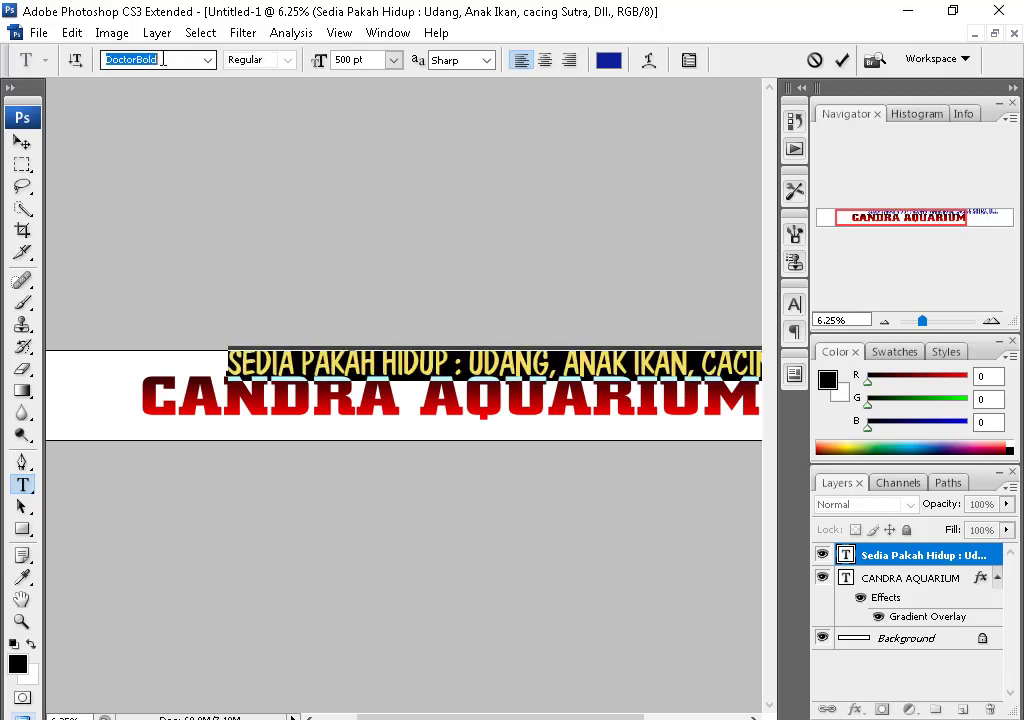
{"action": "key", "text": "Up"}
{"action": "left_click", "coordinate": [352, 60]}
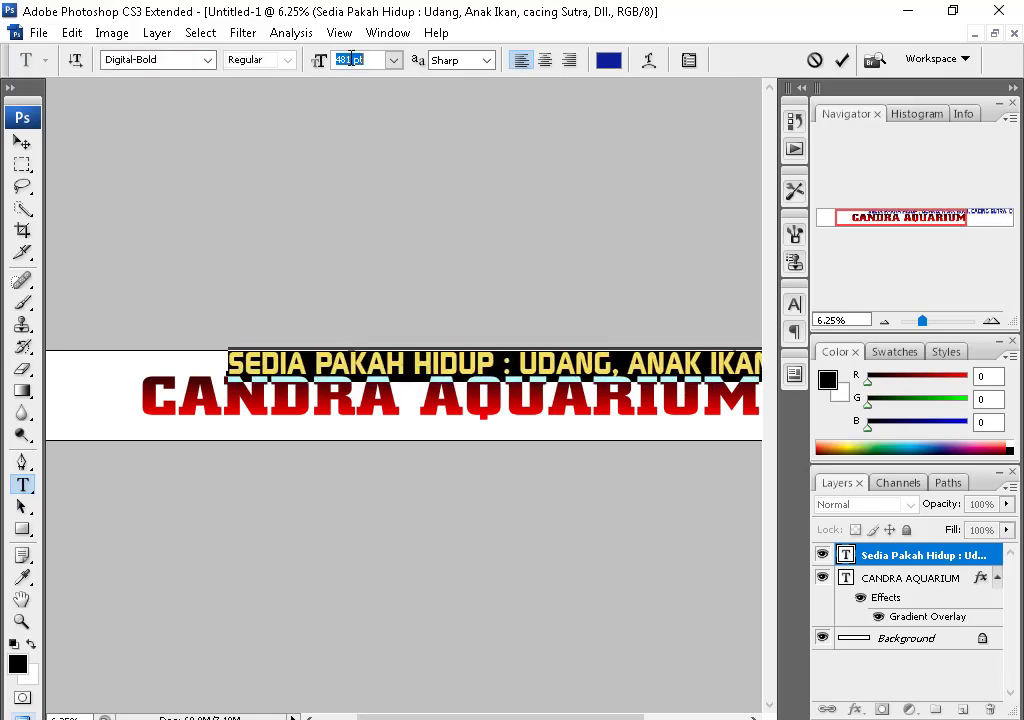
{"action": "type", "text": "291"}
{"action": "key", "text": "Return"}
{"action": "left_click", "coordinate": [22, 142]}
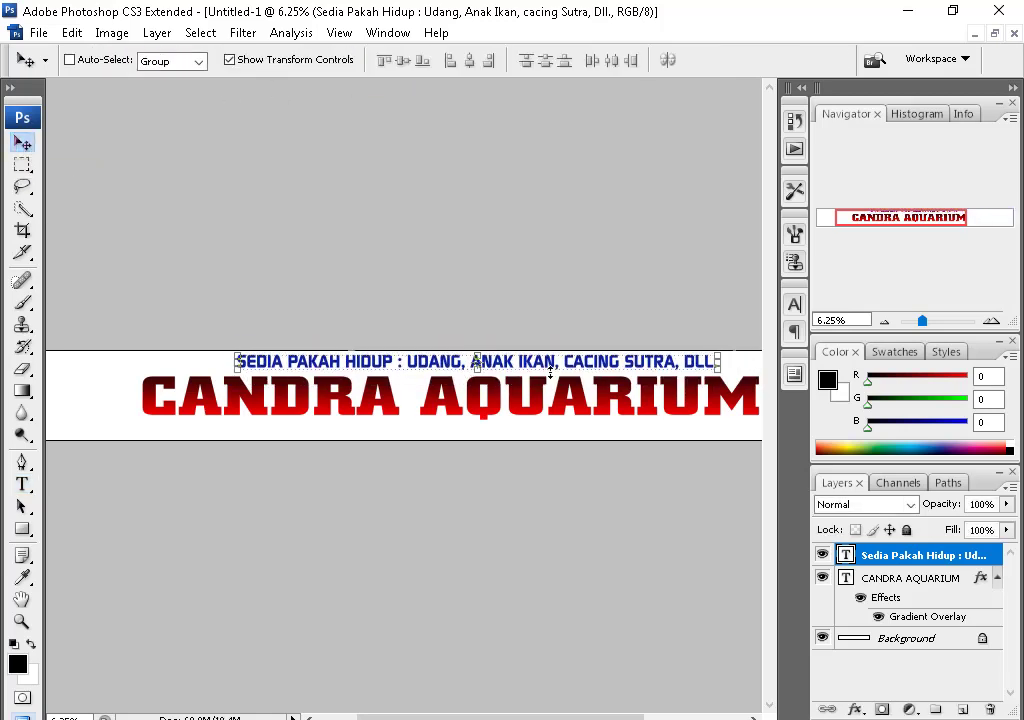
- Move the tagline left above the title and select the CANDRA AQUARIUM layer
{"action": "left_click_drag", "start_coordinate": [491, 368], "coordinate": [478, 379]}
{"action": "key", "text": "t"}
{"action": "key", "text": "ctrl+plus"}
{"action": "key", "text": "alt+bracketleft"}
- Type the shop's address line below the title
{"action": "key", "text": "v"}
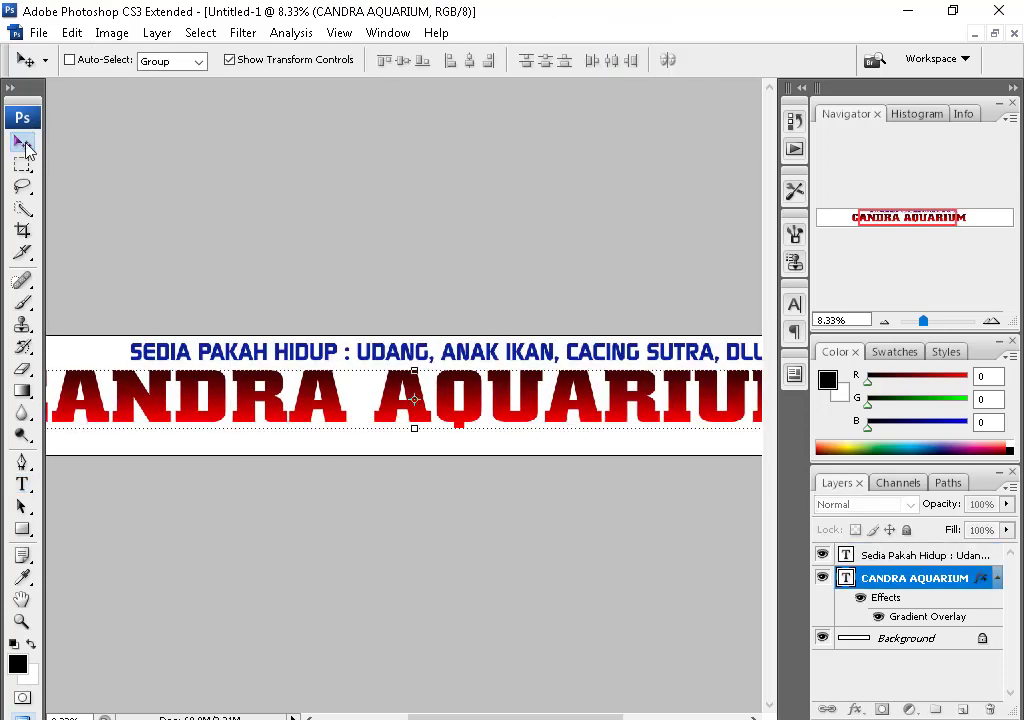
{"action": "key", "text": "t"}
{"action": "left_click", "coordinate": [288, 449]}
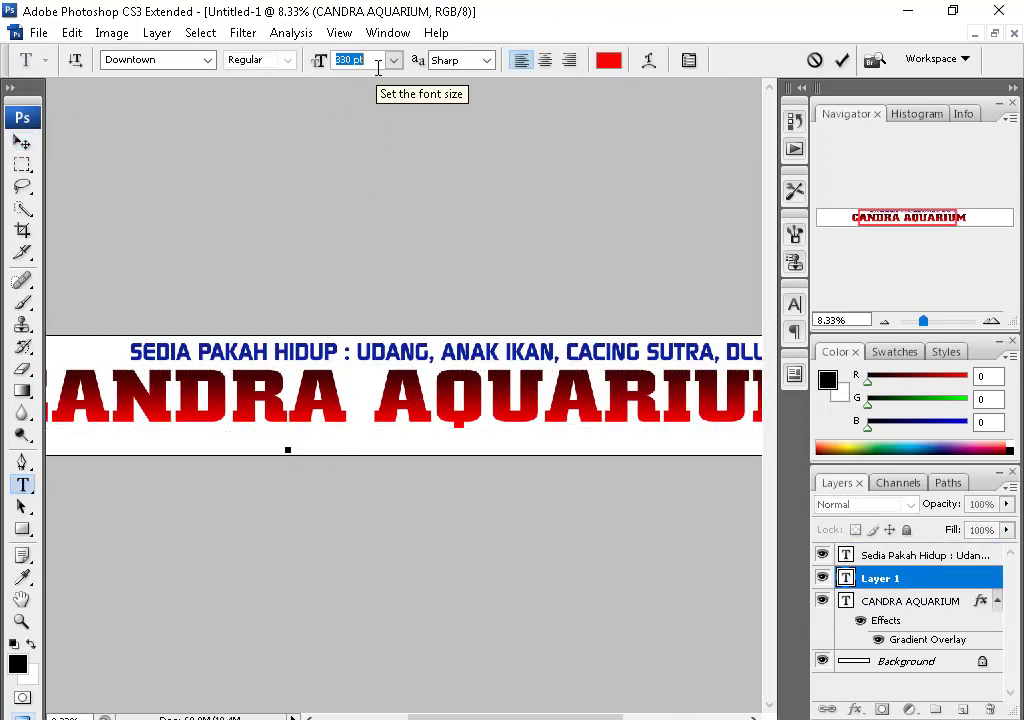
{"action": "key", "text": "t"}
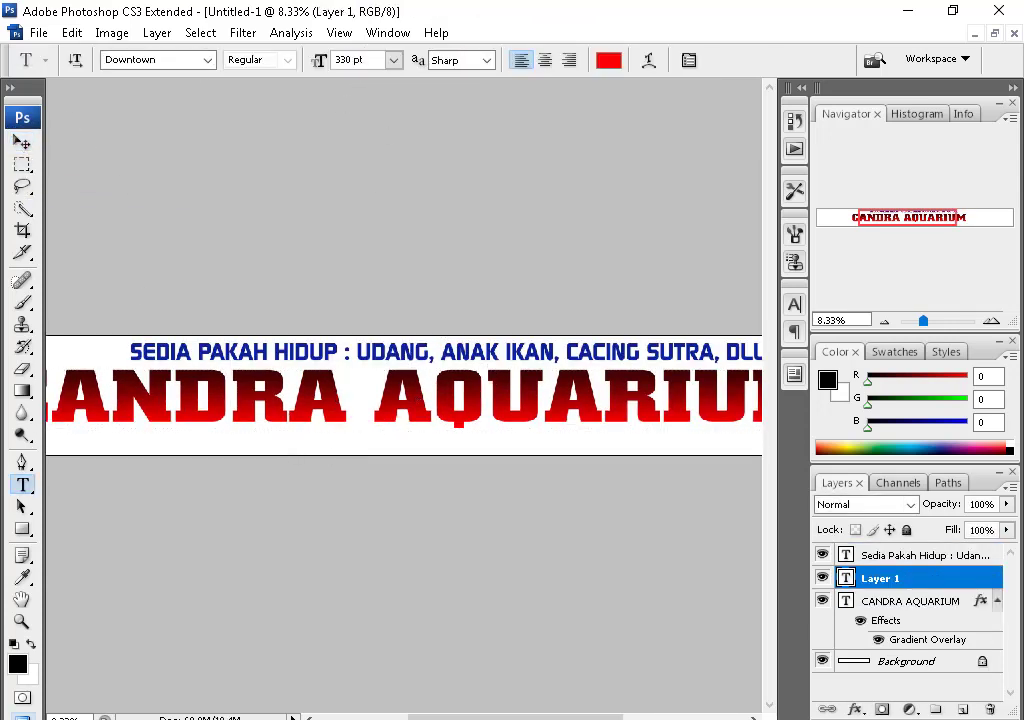
{"action": "left_click", "coordinate": [352, 443]}
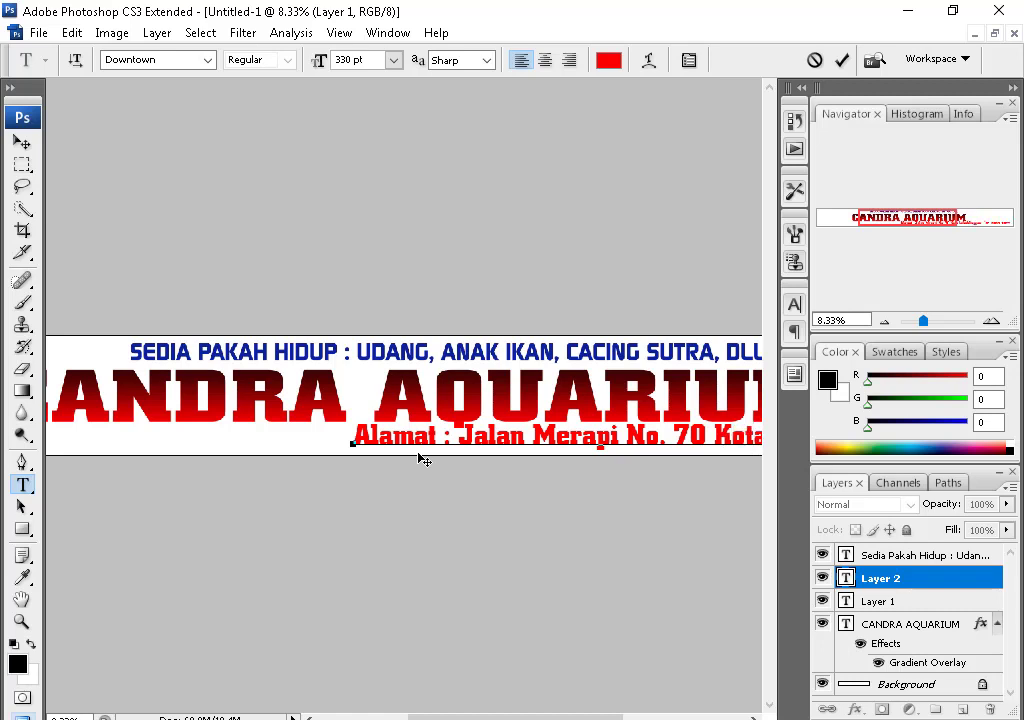
- Make the address black Copperplate Gothic at 200 pt and move it under the title
{"action": "key", "text": "ctrl+a"}
{"action": "left_click", "coordinate": [608, 60]}
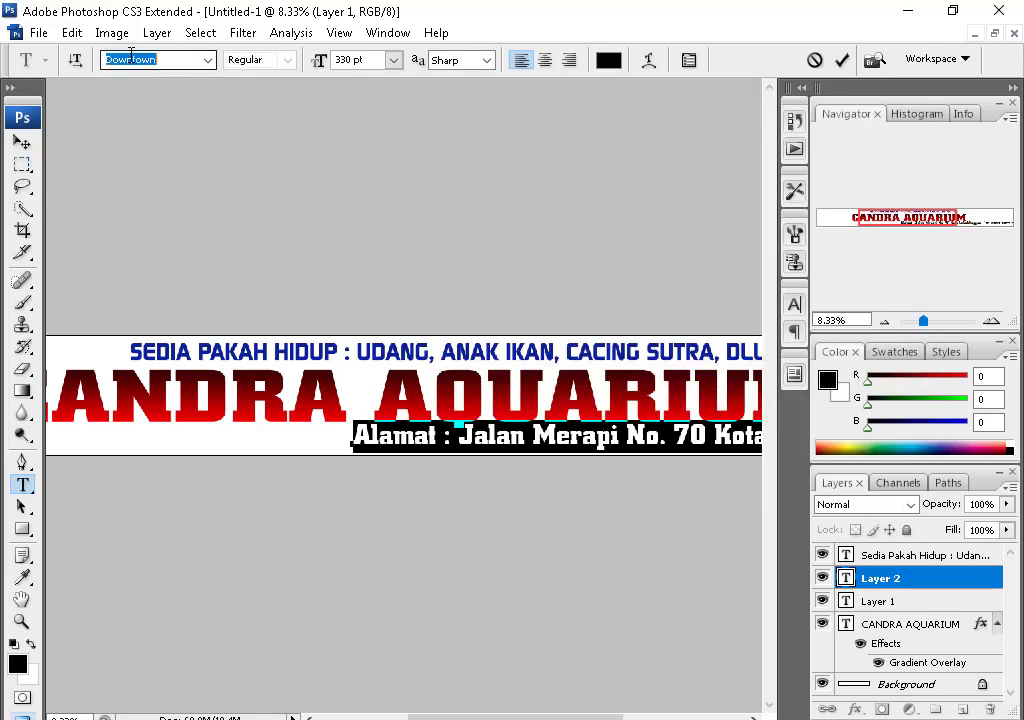
{"action": "type", "text": "cop"}
{"action": "left_click", "coordinate": [358, 61]}
{"action": "type", "text": "200"}
{"action": "key", "text": "Return"}
{"action": "left_click", "coordinate": [22, 142]}
{"action": "key", "text": "ctrl+minus"}
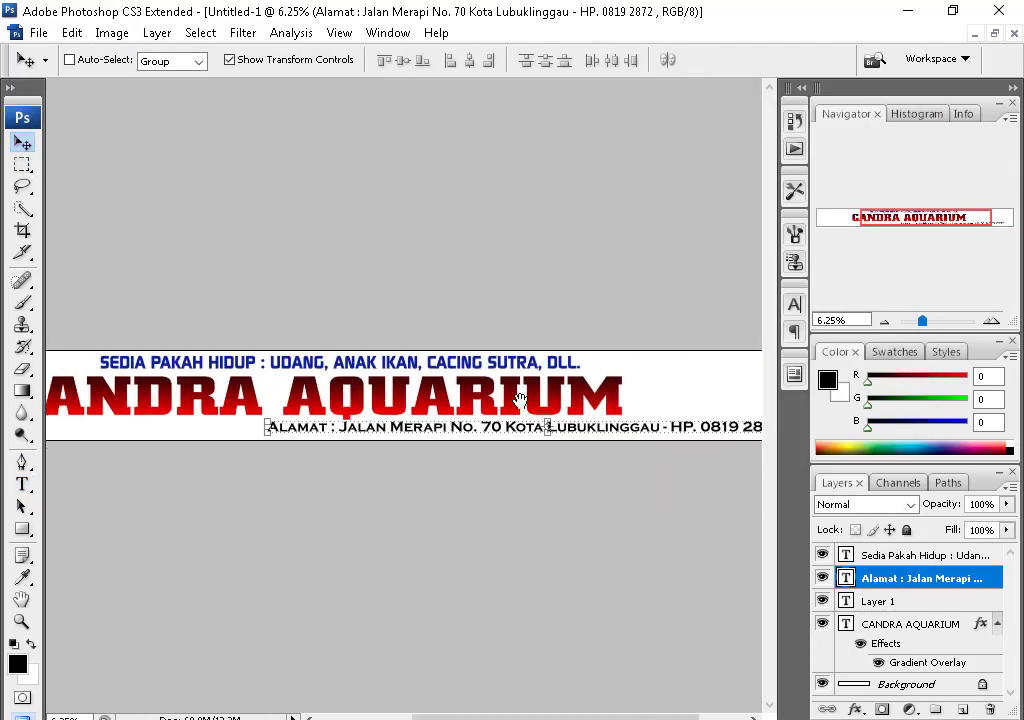
{"action": "left_click_drag", "start_coordinate": [520, 400], "coordinate": [290, 400]}
- Select the address and tagline layers and shift the tagline into place
{"action": "right_click", "coordinate": [514, 405]}
{"action": "left_click", "coordinate": [592, 459]}
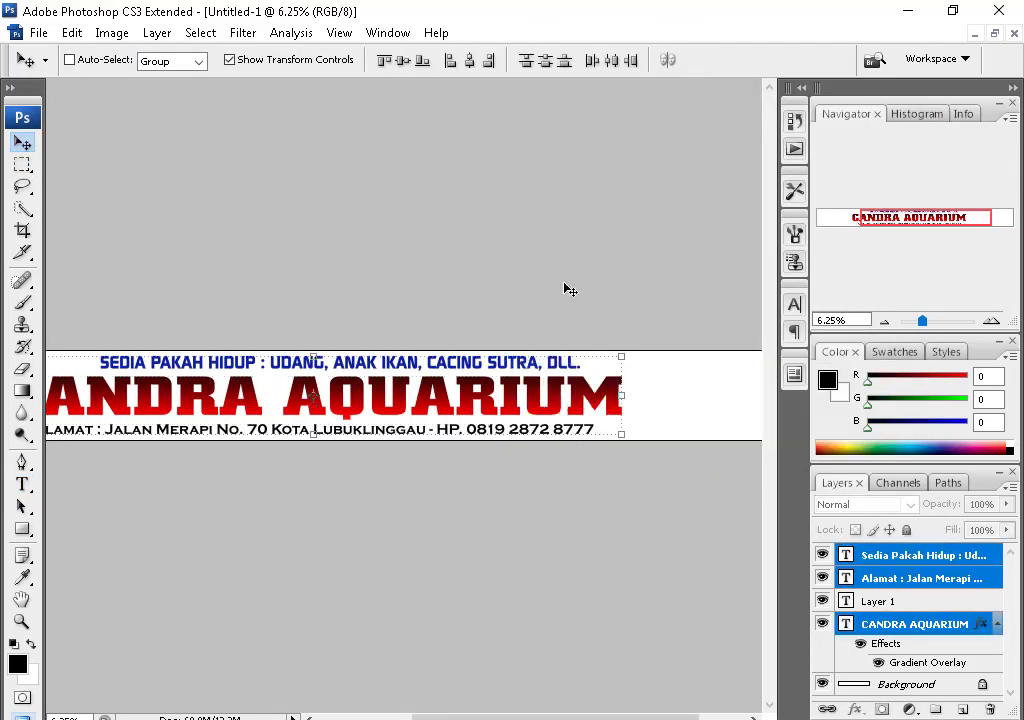
{"action": "key", "text": "f"}
{"action": "left_click_drag", "start_coordinate": [285, 330], "coordinate": [460, 328]}
{"action": "right_click", "coordinate": [500, 370]}
{"action": "left_click", "coordinate": [540, 318]}
{"action": "right_click", "coordinate": [586, 338]}
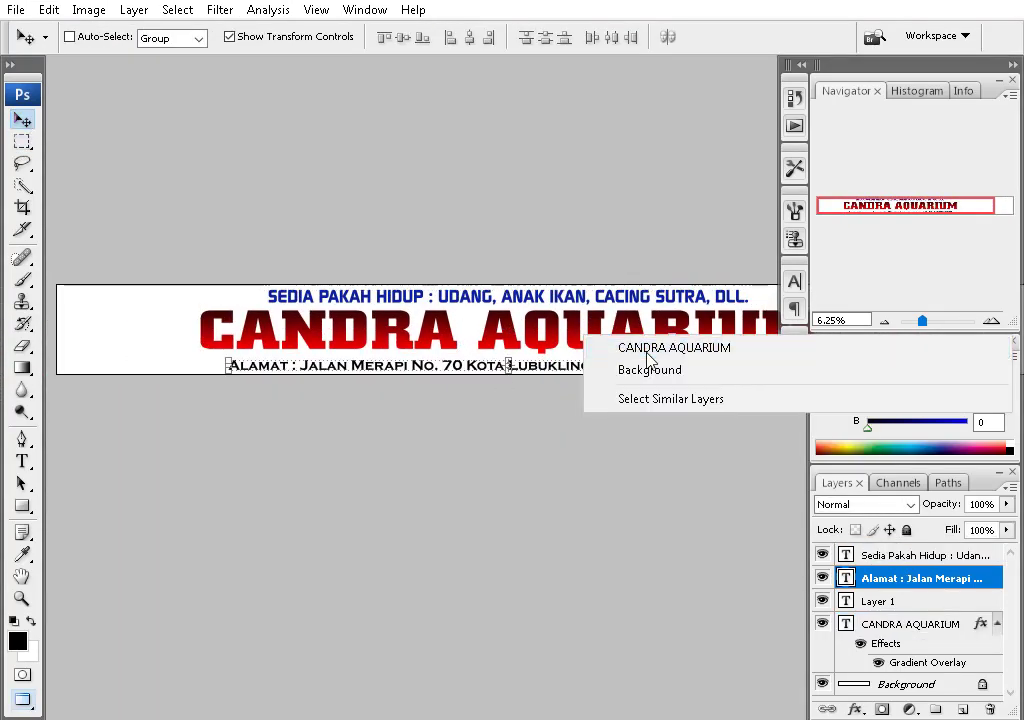
{"action": "left_click", "coordinate": [500, 296], "text": "ctrl"}
{"action": "left_click_drag", "start_coordinate": [648, 358], "coordinate": [438, 358]}
{"action": "key", "text": "m"}
{"action": "scroll", "coordinate": [440, 400], "scroll_direction": "up", "scroll_amount": 1}
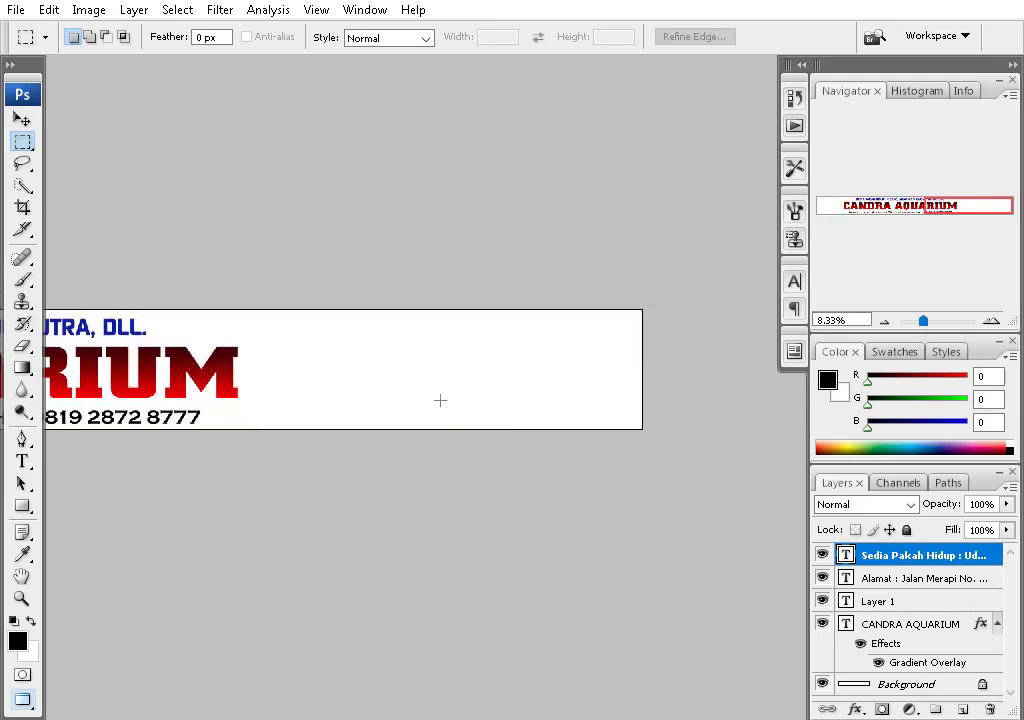
{"action": "key", "text": "t"}
- Correct 'Pakah' to 'Pakan' in the tagline and place a text cursor at the banner's right
{"action": "left_click", "coordinate": [306, 338]}
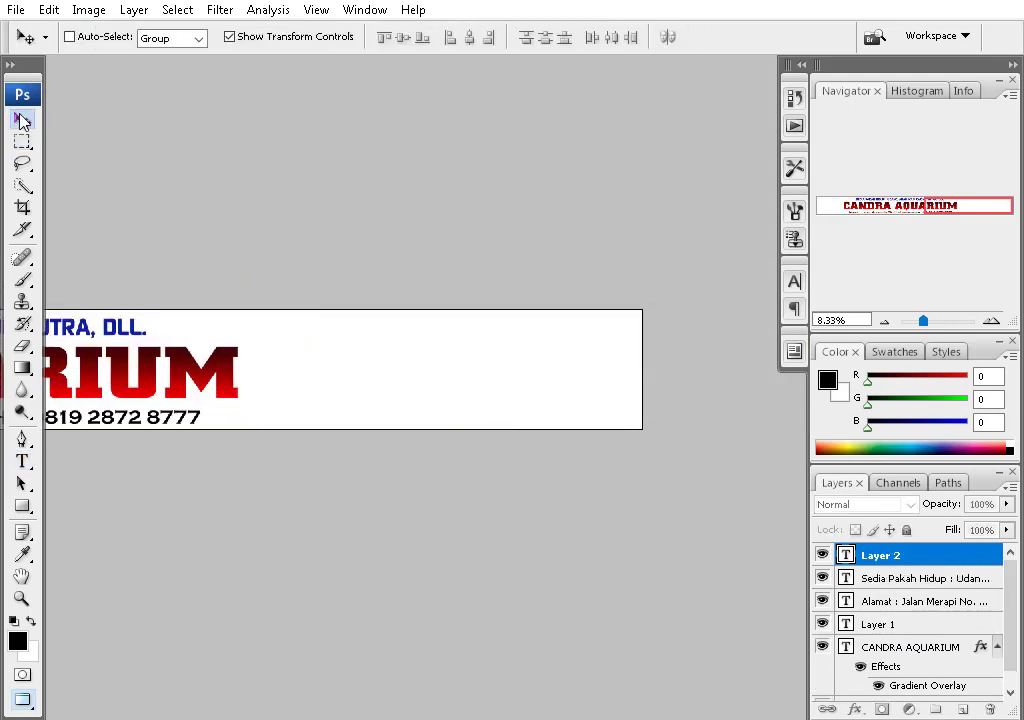
{"action": "scroll", "coordinate": [688, 320], "scroll_direction": "left", "scroll_amount": 5}
{"action": "left_click", "coordinate": [306, 321]}
{"action": "type", "text": "n"}
{"action": "key", "text": "ctrl+Return"}
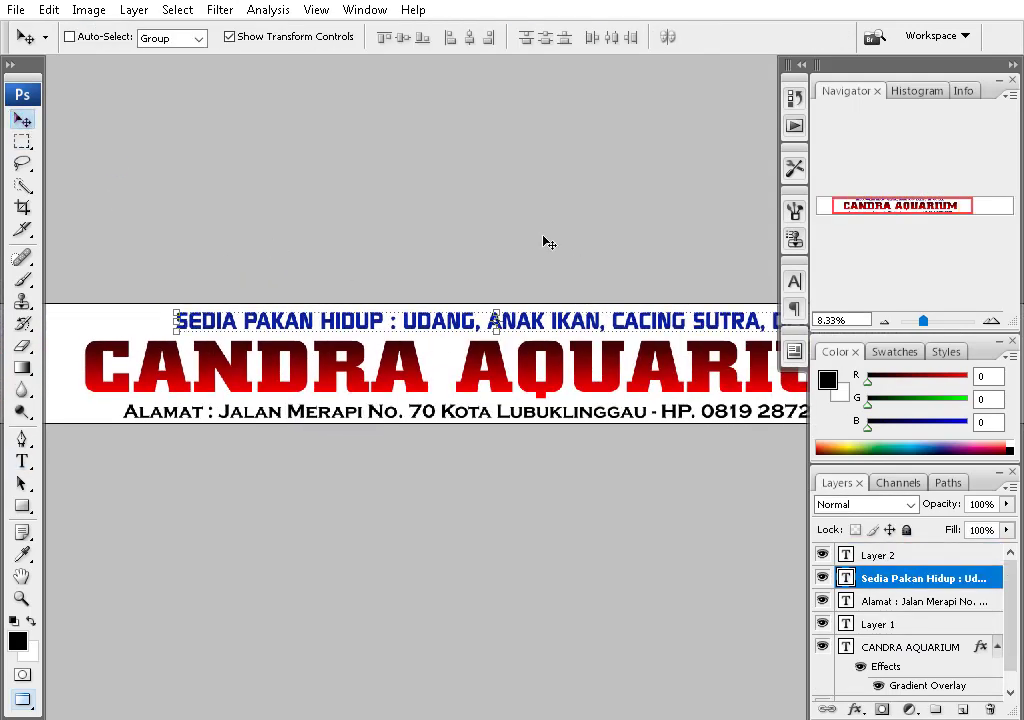
{"action": "scroll", "coordinate": [544, 240], "scroll_direction": "right", "scroll_amount": 5}
{"action": "left_click", "coordinate": [349, 277]}
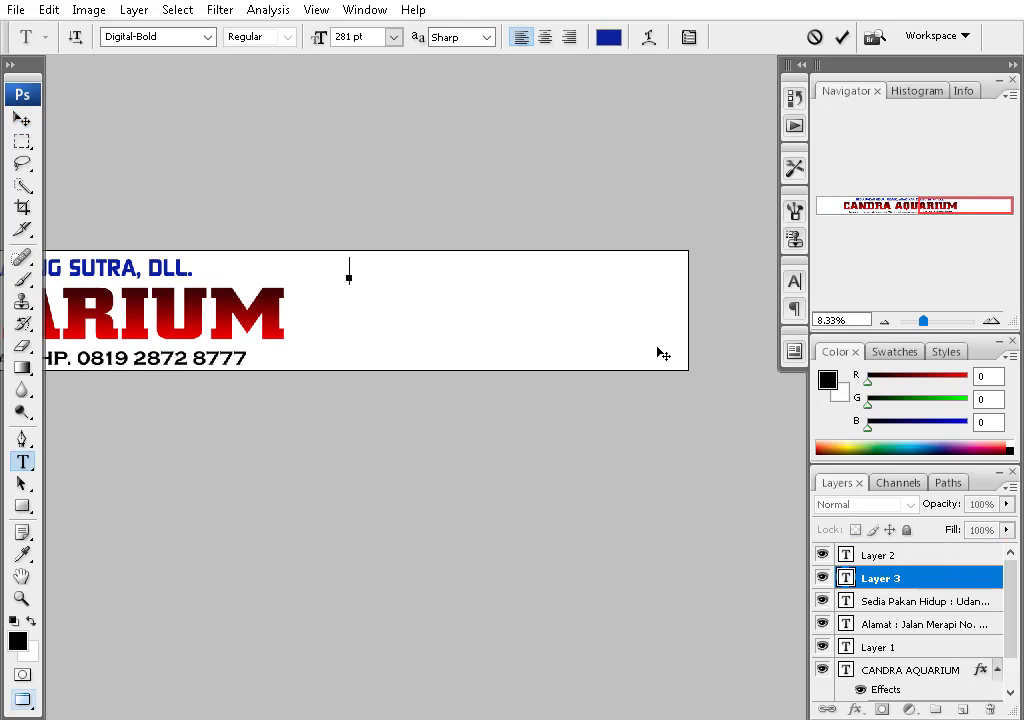
- Type the 'Menjual' heading and product list, then shrink the list text
{"action": "type", "text": "MENJUAL"}
{"action": "key", "text": "ctrl+a"}
{"action": "type", "text": "Menjual"}
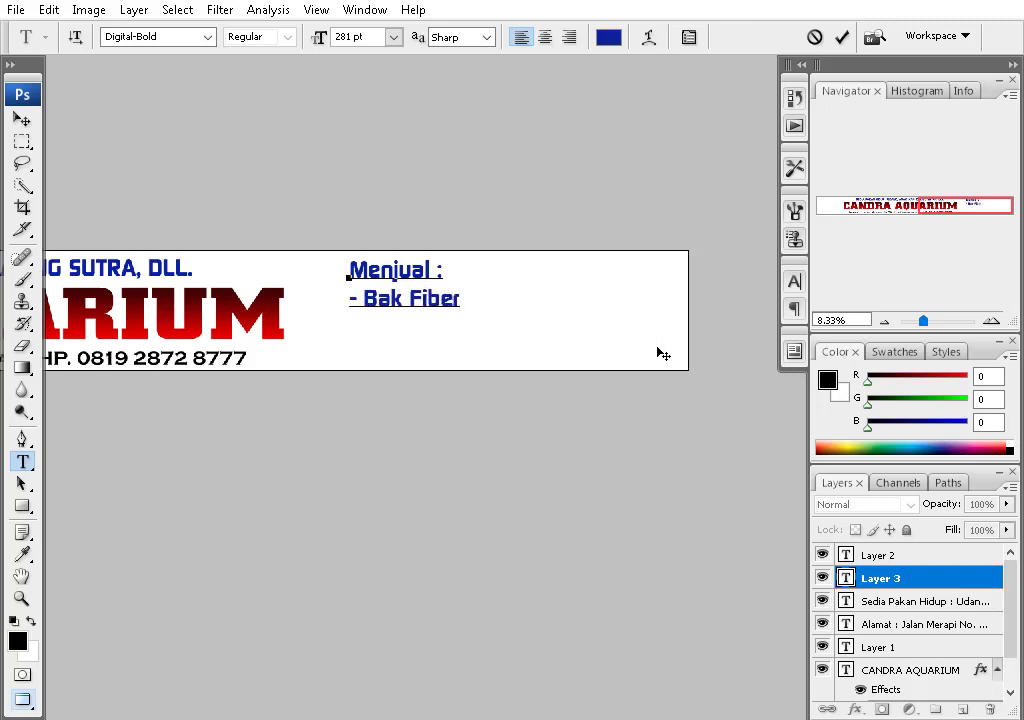
{"action": "key", "text": "ctrl+a"}
{"action": "key", "text": "ctrl+shift+comma"}
{"action": "key", "text": "ctrl+shift+comma"}
{"action": "key", "text": "ctrl+shift+comma"}
{"action": "key", "text": "ctrl+shift+comma"}
{"action": "key", "text": "ctrl+shift+comma"}
{"action": "key", "text": "ctrl+shift+comma"}
{"action": "key", "text": "ctrl+shift+comma"}
{"action": "key", "text": "ctrl+shift+comma"}
{"action": "key", "text": "ctrl+shift+comma"}
{"action": "key", "text": "ctrl+shift+comma"}
{"action": "key", "text": "ctrl+shift+comma"}
{"action": "key", "text": "ctrl+shift+comma"}
{"action": "key", "text": "ctrl+shift+comma"}
{"action": "key", "text": "ctrl+shift+comma"}
{"action": "key", "text": "ctrl+shift+comma"}
{"action": "key", "text": "ctrl+shift+comma"}
{"action": "key", "text": "ctrl+shift+comma"}
{"action": "key", "text": "ctrl+shift+comma"}
{"action": "key", "text": "ctrl+shift+comma"}
{"action": "key", "text": "ctrl+shift+comma"}
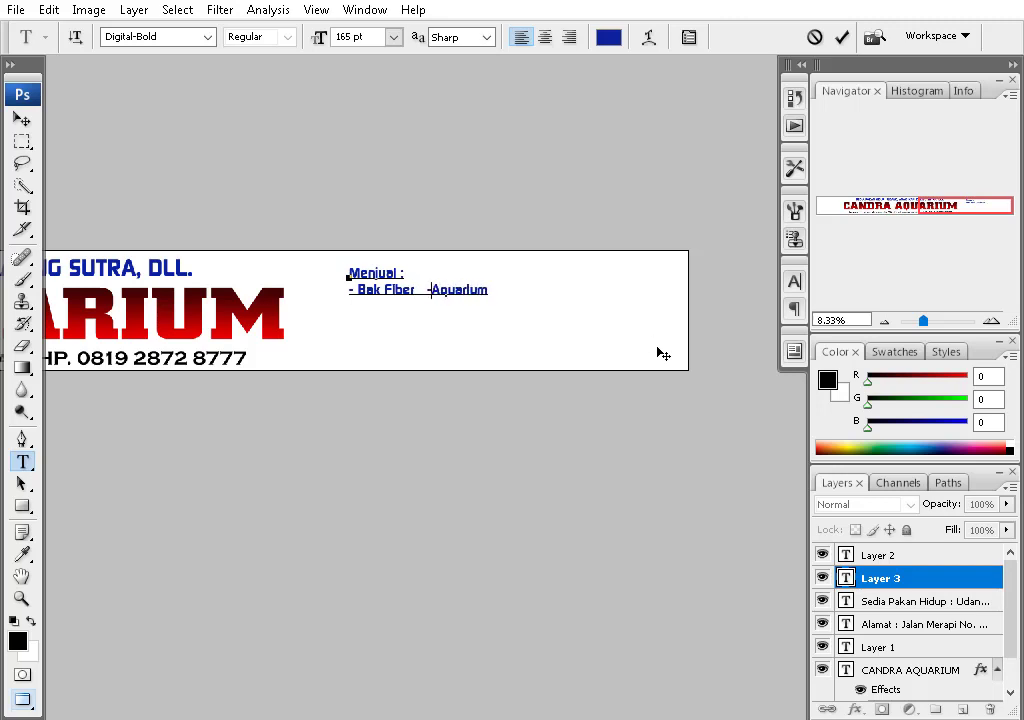
- Arrange the list into two columns, putting Mesin Kolam / Aquarium beside Bak Fiber
{"action": "key", "text": "End"}
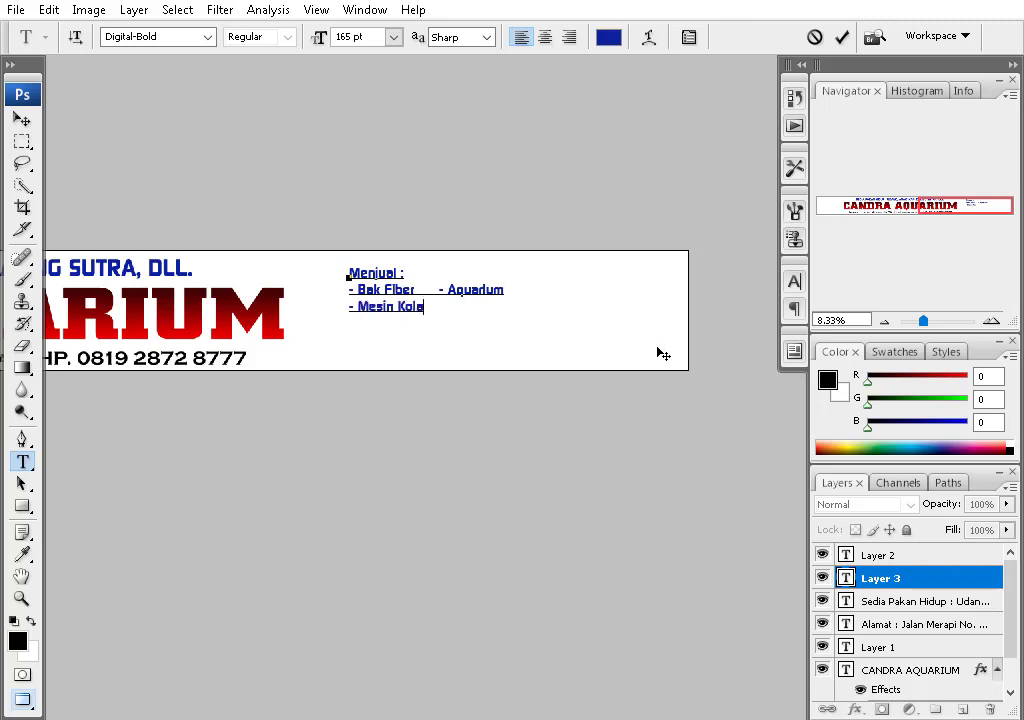
{"action": "type", "text": "quarium"}
{"action": "key", "text": "Home"}
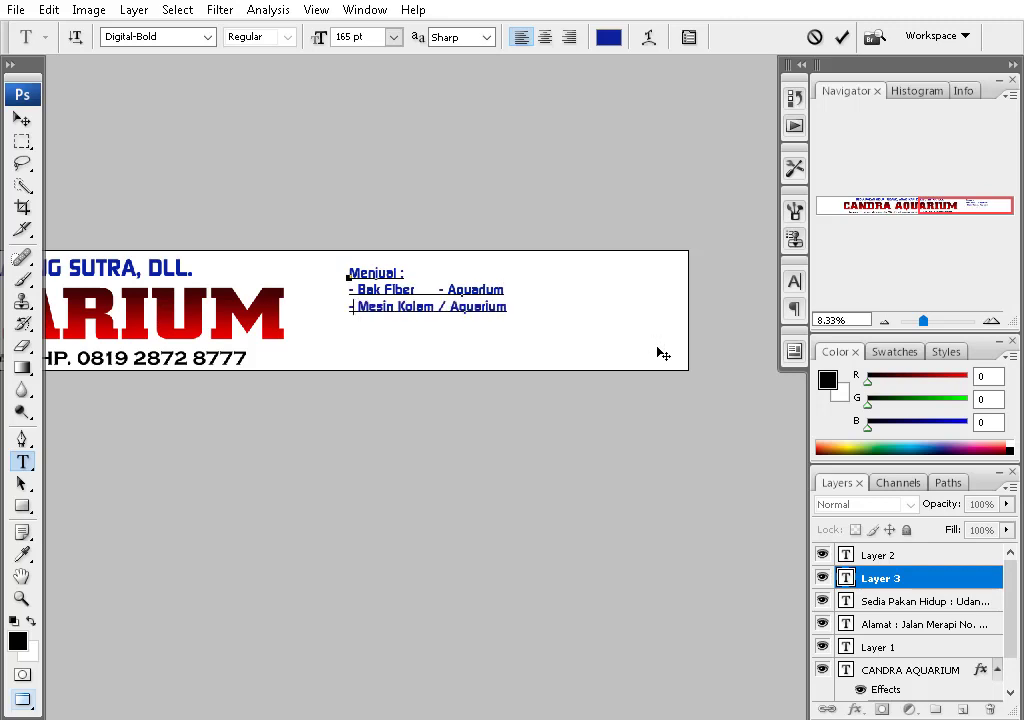
{"action": "key", "text": "ctrl"}
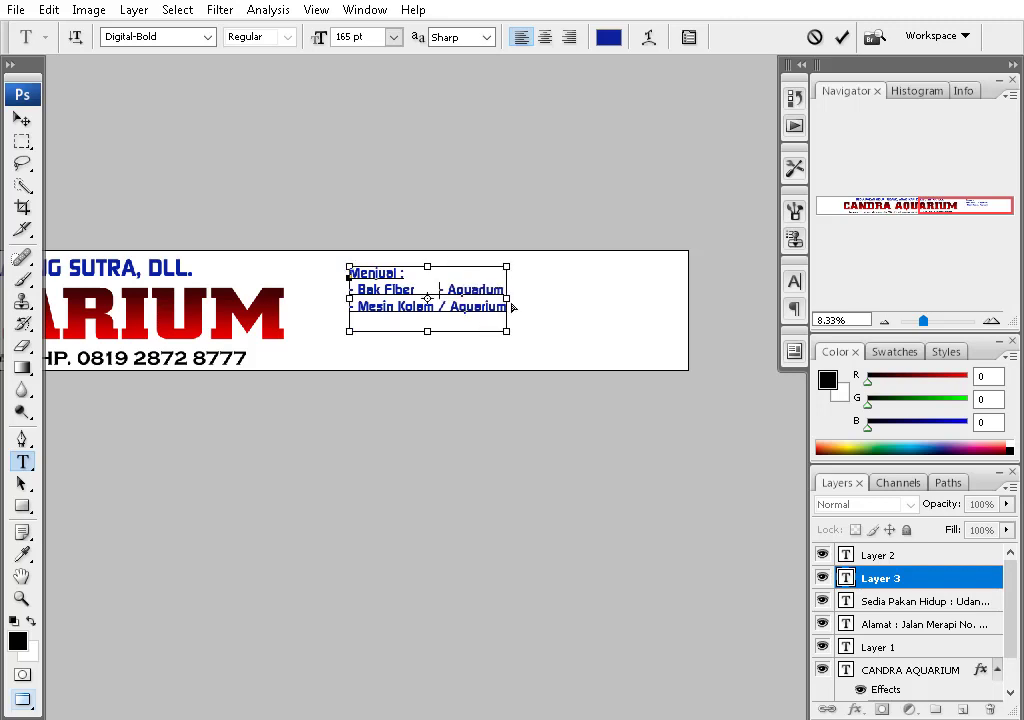
{"action": "key", "text": "BackSpace"}
{"action": "key", "text": "End"}
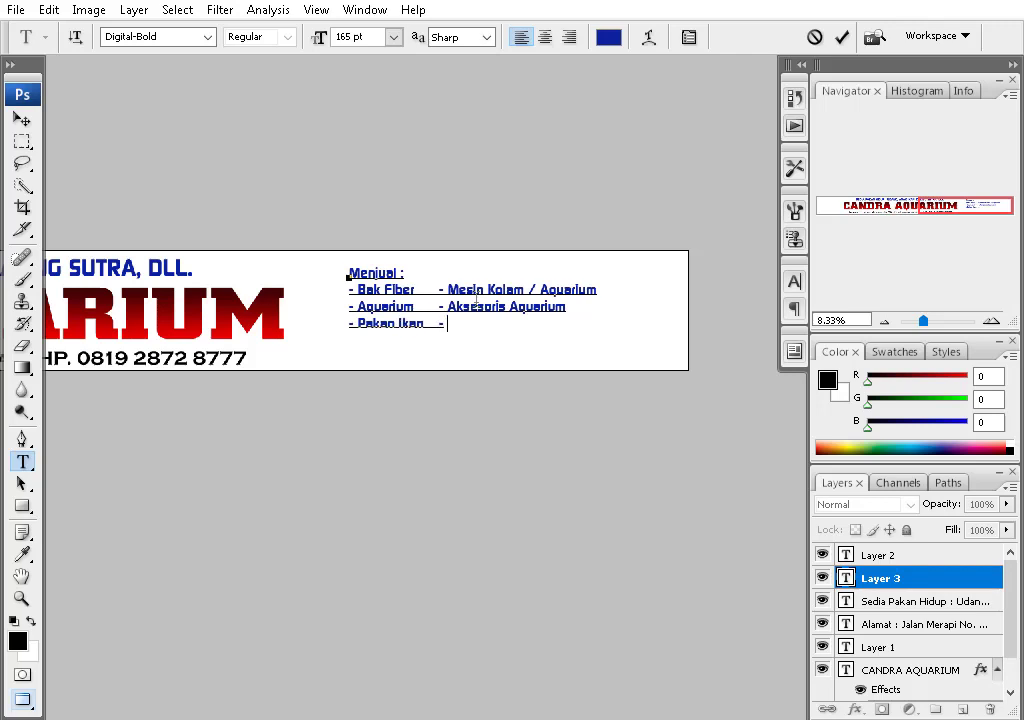
- Colour the Menjual list dark green and reposition the text block
{"action": "key", "text": "ctrl+a"}
{"action": "left_click", "coordinate": [608, 37]}
{"action": "left_click", "coordinate": [687, 343]}
{"action": "left_click", "coordinate": [617, 263]}
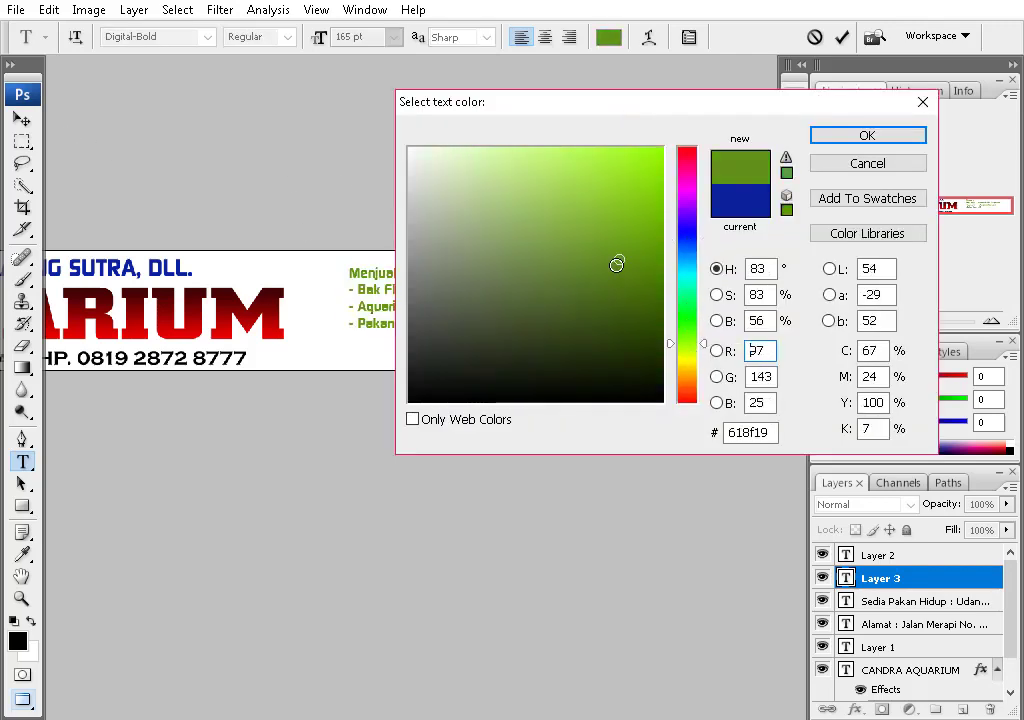
{"action": "left_click", "coordinate": [662, 324]}
{"action": "left_click", "coordinate": [867, 135]}
{"action": "left_click", "coordinate": [22, 119]}
{"action": "left_click_drag", "start_coordinate": [526, 293], "coordinate": [510, 313]}
- Drag the water photo from the Documents > Ikan folder onto the banner
{"action": "key", "text": "ctrl+minus"}
{"action": "key", "text": "super+e"}
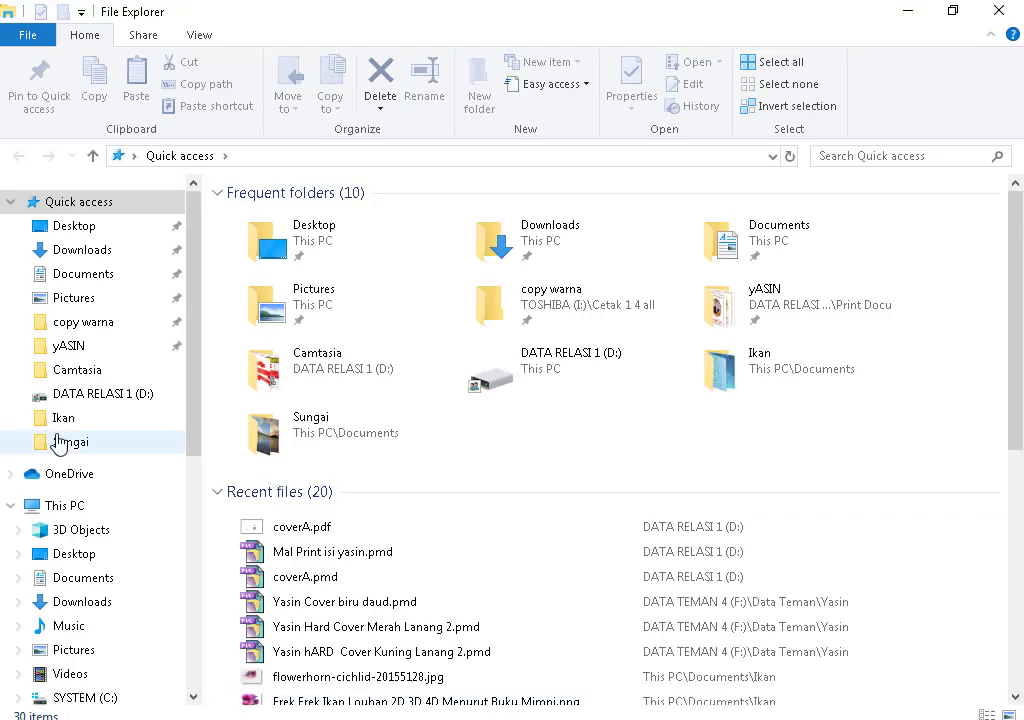
{"action": "left_click", "coordinate": [88, 273]}
{"action": "double_click", "coordinate": [394, 385]}
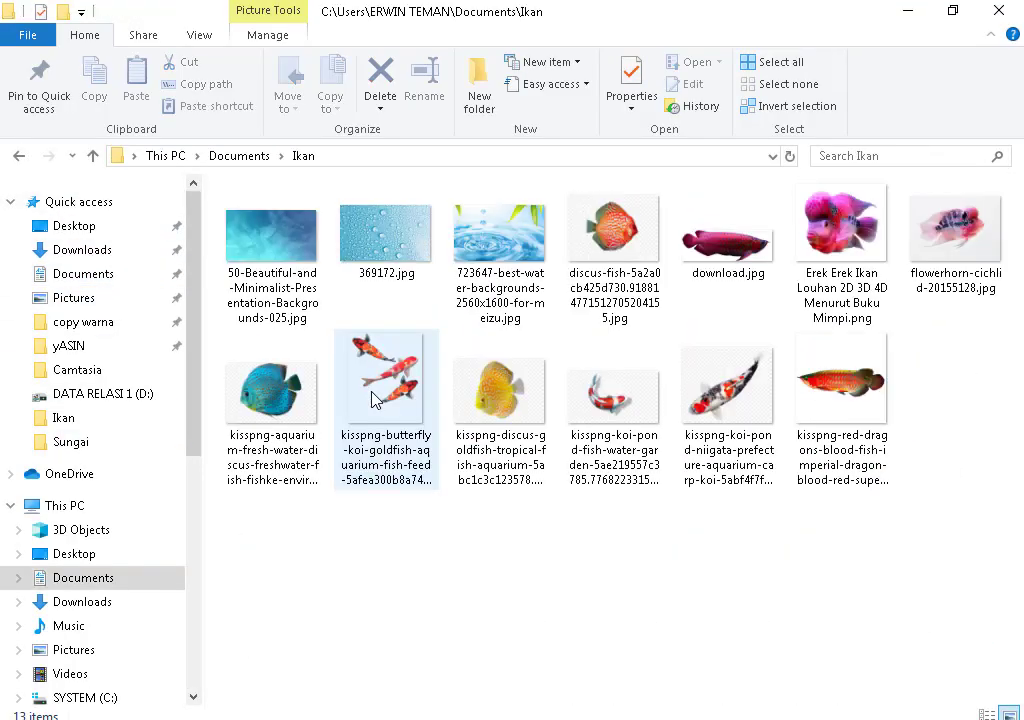
{"action": "left_click_drag", "start_coordinate": [297, 313], "coordinate": [280, 712]}
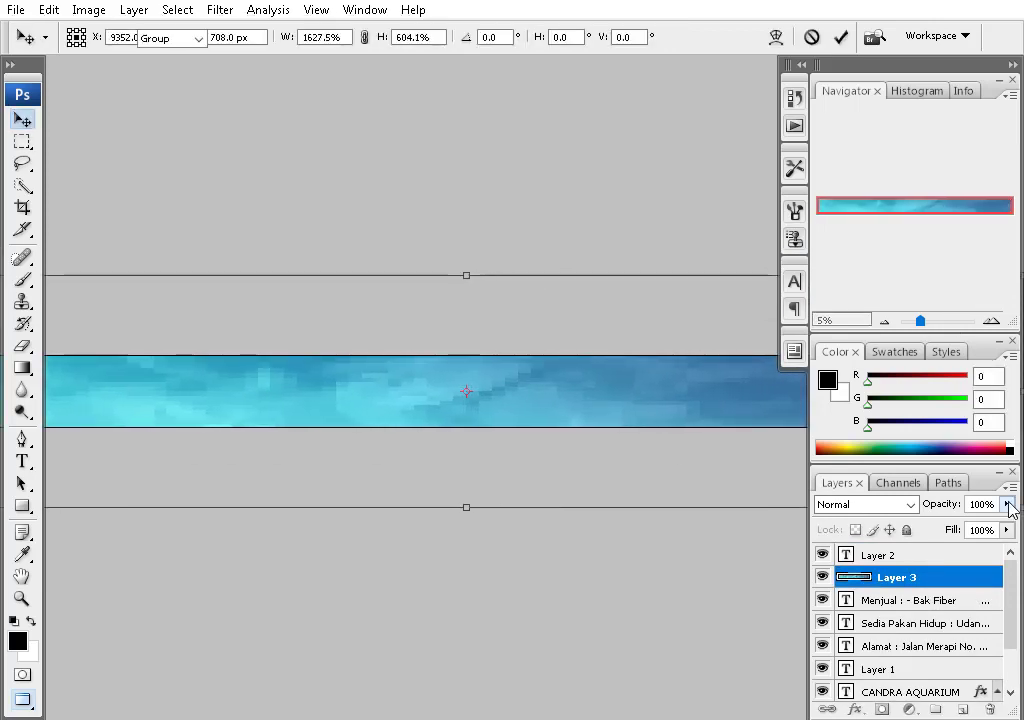
- Confirm the stretched water photo (Layer 3) and send it behind the text
{"action": "key", "text": "Return"}
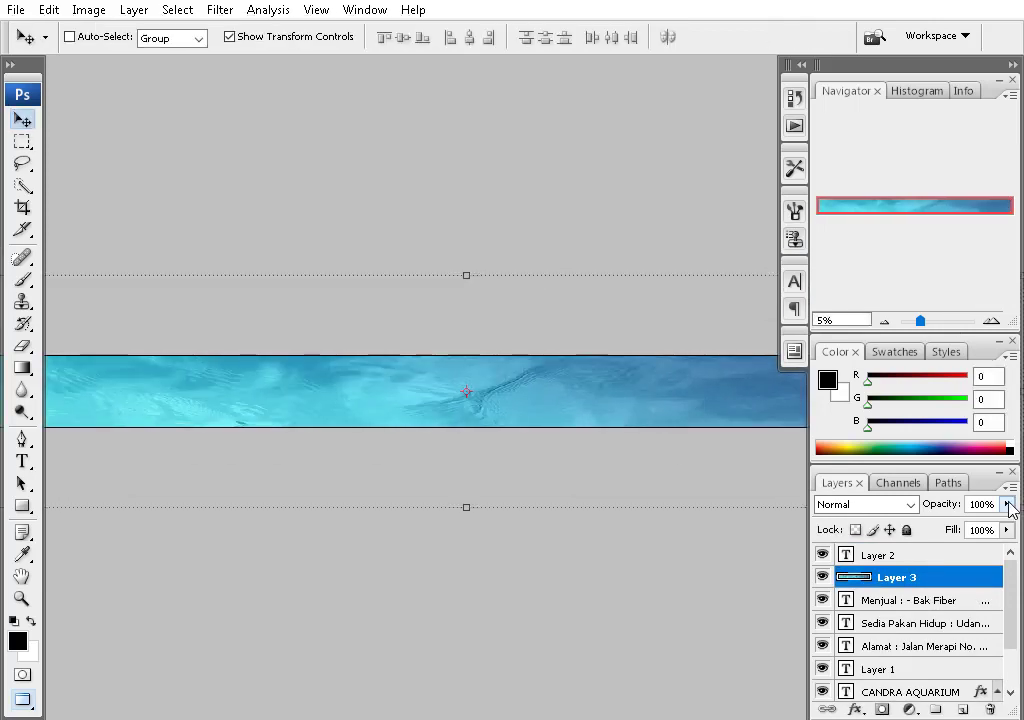
{"action": "key", "text": "ctrl+shift+bracketleft"}
{"action": "key", "text": "ctrl+minus"}
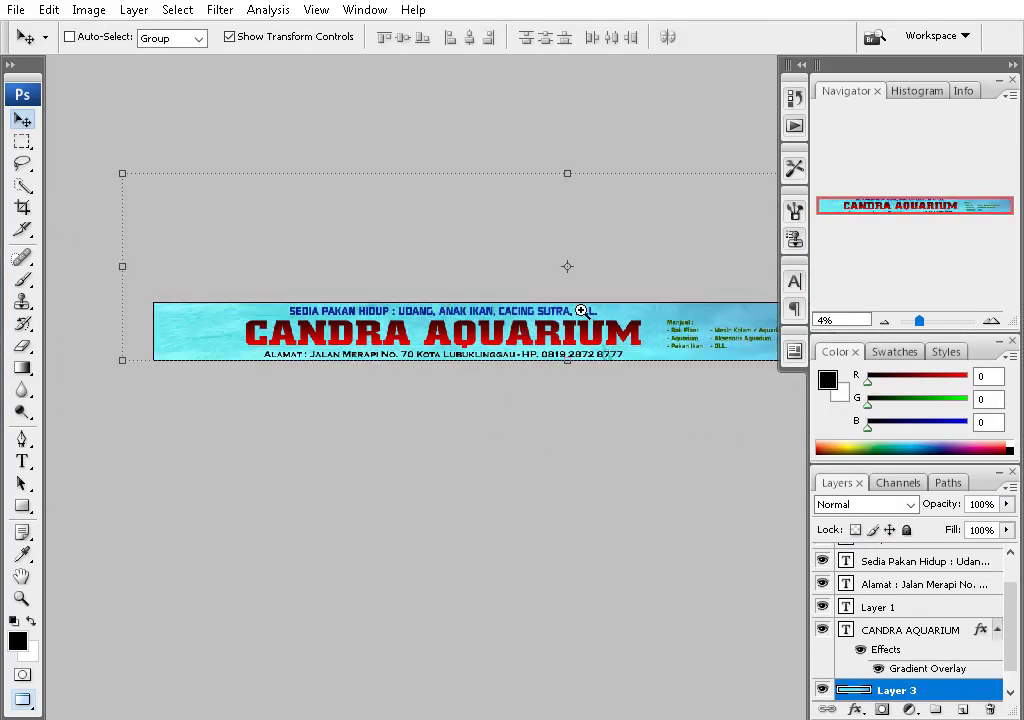
{"action": "key", "text": "ctrl+plus"}
{"action": "key", "text": "ctrl+plus"}
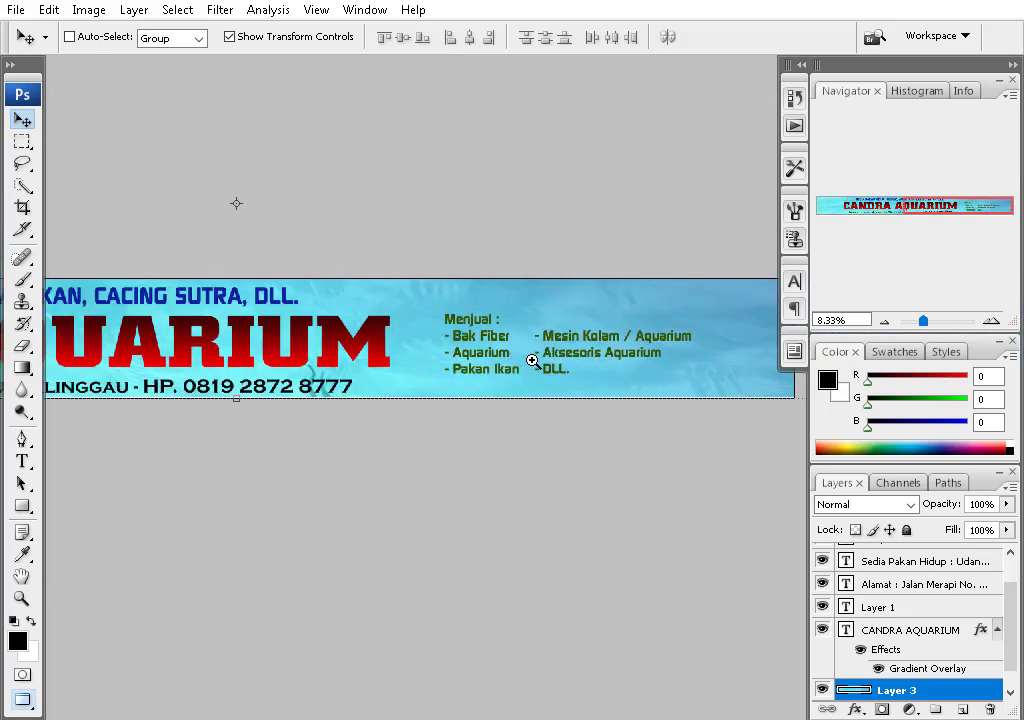
- Enlarge the Menjual product list to about 135% with Free Transform
{"action": "left_click", "coordinate": [533, 361], "text": "ctrl"}
{"action": "key", "text": "ctrl+t"}
{"action": "left_click_drag", "start_coordinate": [493, 334], "coordinate": [549, 359]}
{"action": "key", "text": "Return"}
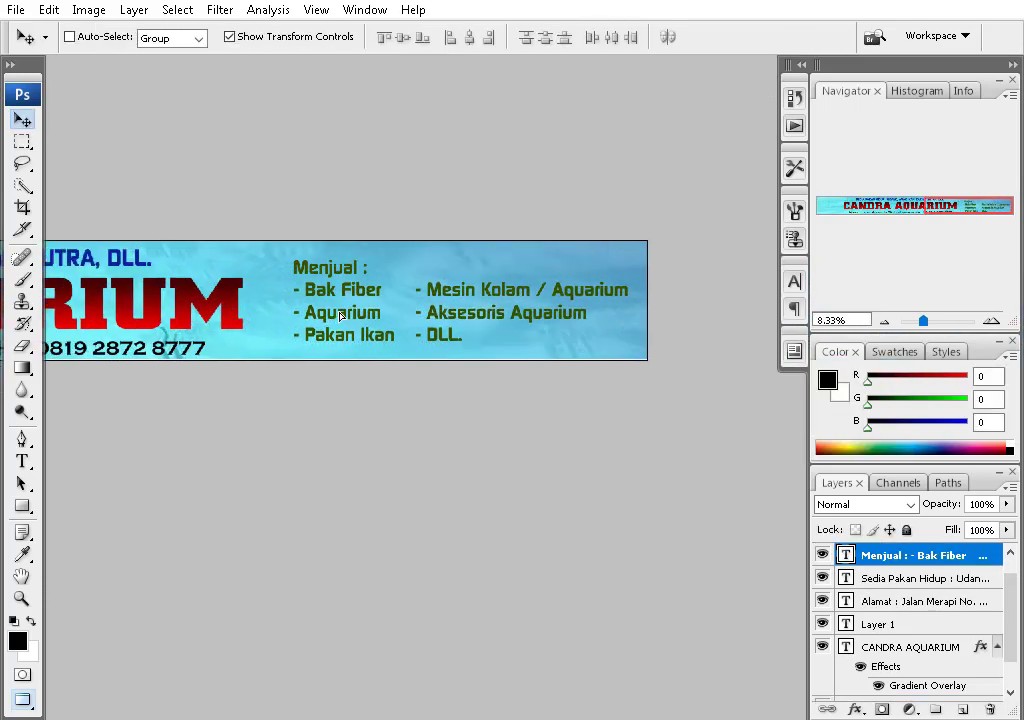
- Recolour the Menjual list text bright yellow
{"action": "key", "text": "t"}
{"action": "left_click", "coordinate": [608, 36]}
{"action": "left_click", "coordinate": [681, 384]}
{"action": "left_click", "coordinate": [660, 146]}
{"action": "left_click", "coordinate": [891, 133]}
{"action": "left_click", "coordinate": [22, 120]}
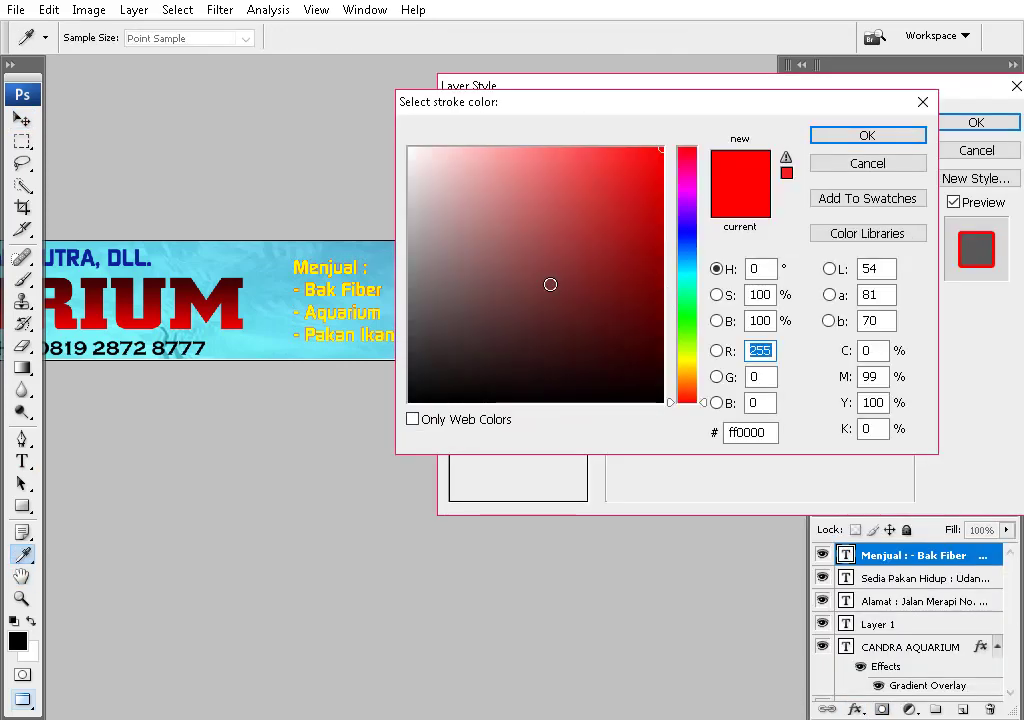
- Give the Menjual list a black Stroke outline
{"action": "left_click", "coordinate": [420, 400]}
{"action": "left_click", "coordinate": [834, 133]}
{"action": "key", "text": "Return"}
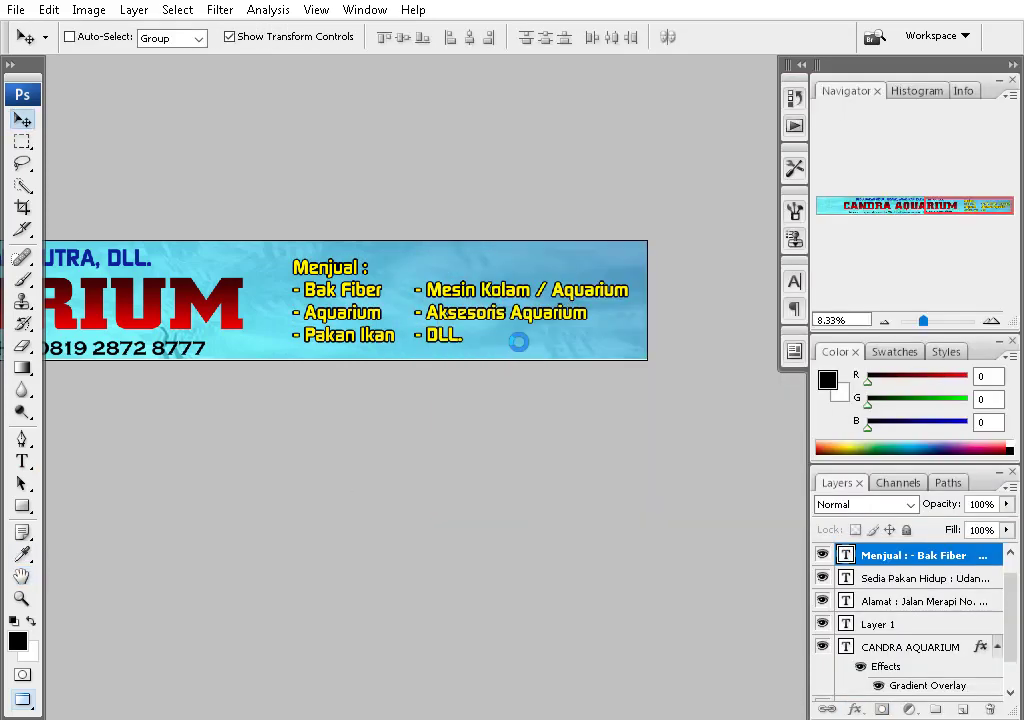
- Reposition the water background layer under the title
{"action": "left_click", "coordinate": [593, 272], "text": "ctrl"}
{"action": "key", "text": "ctrl+minus"}
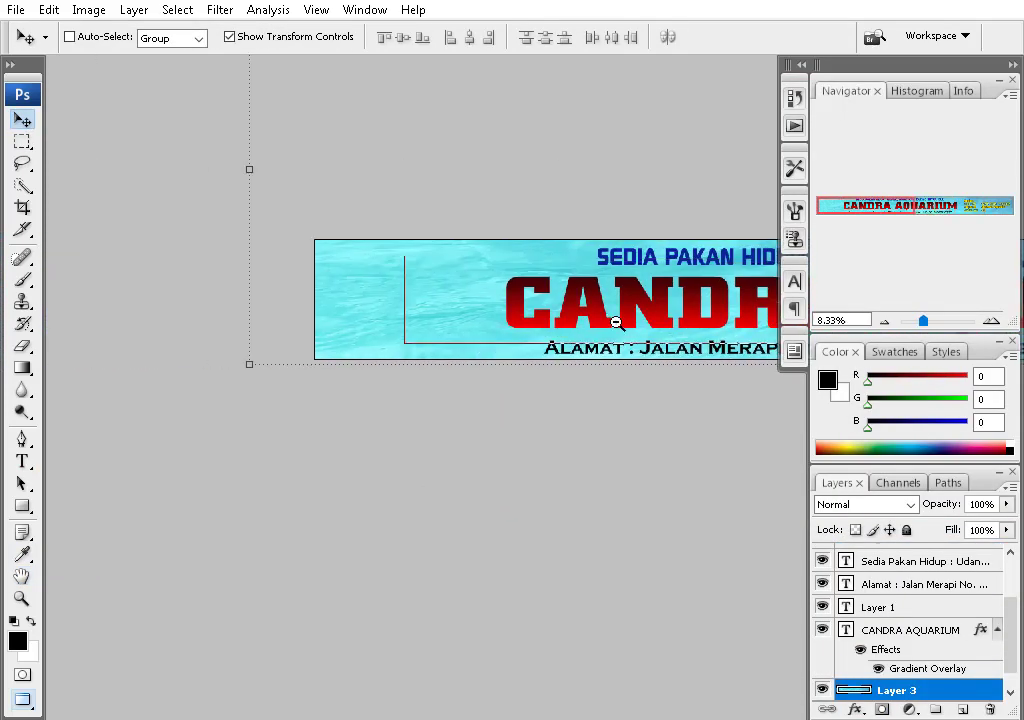
{"action": "left_click_drag", "start_coordinate": [617, 322], "coordinate": [372, 377]}
- Save the banner as Candra Aqua in F:\Data Teman 2\Baliho\2019
{"action": "key", "text": "ctrl+shift+s"}
{"action": "left_click", "coordinate": [286, 144]}
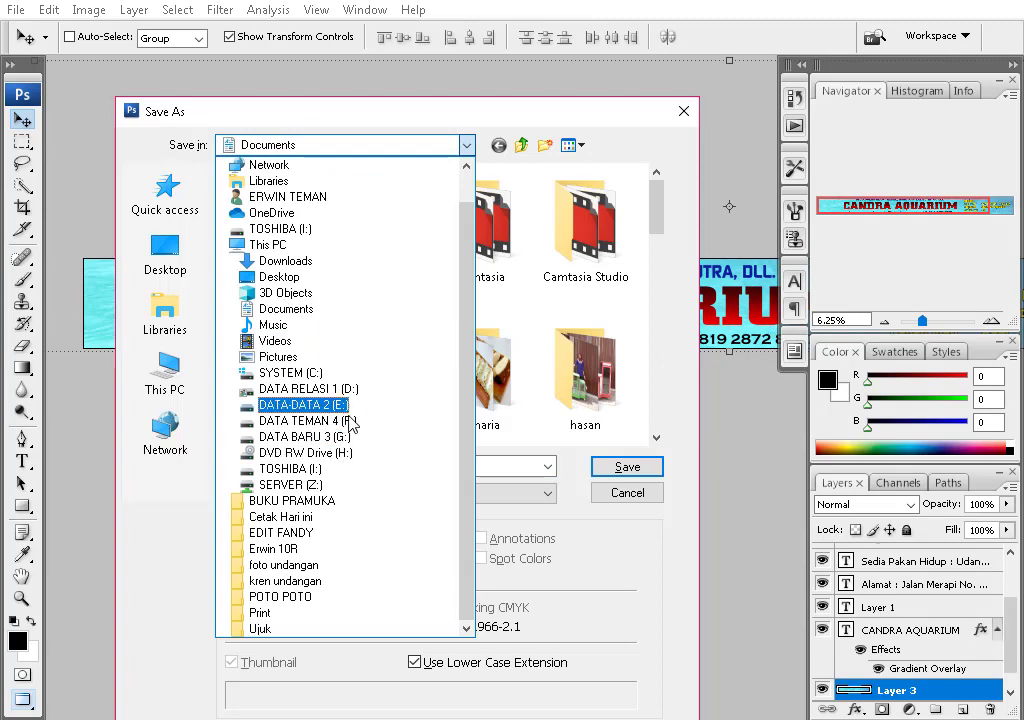
{"action": "left_click", "coordinate": [350, 421]}
{"action": "double_click", "coordinate": [395, 360]}
{"action": "double_click", "coordinate": [263, 217]}
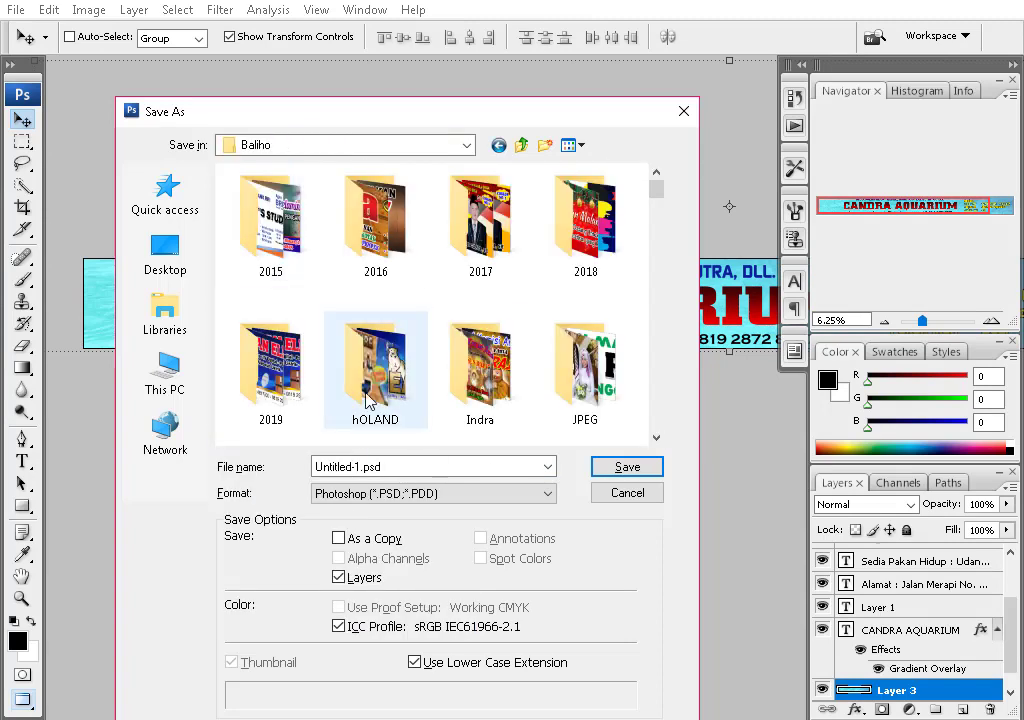
{"action": "double_click", "coordinate": [224, 356]}
{"action": "left_click", "coordinate": [462, 467]}
{"action": "type", "text": "Candra Aqua"}
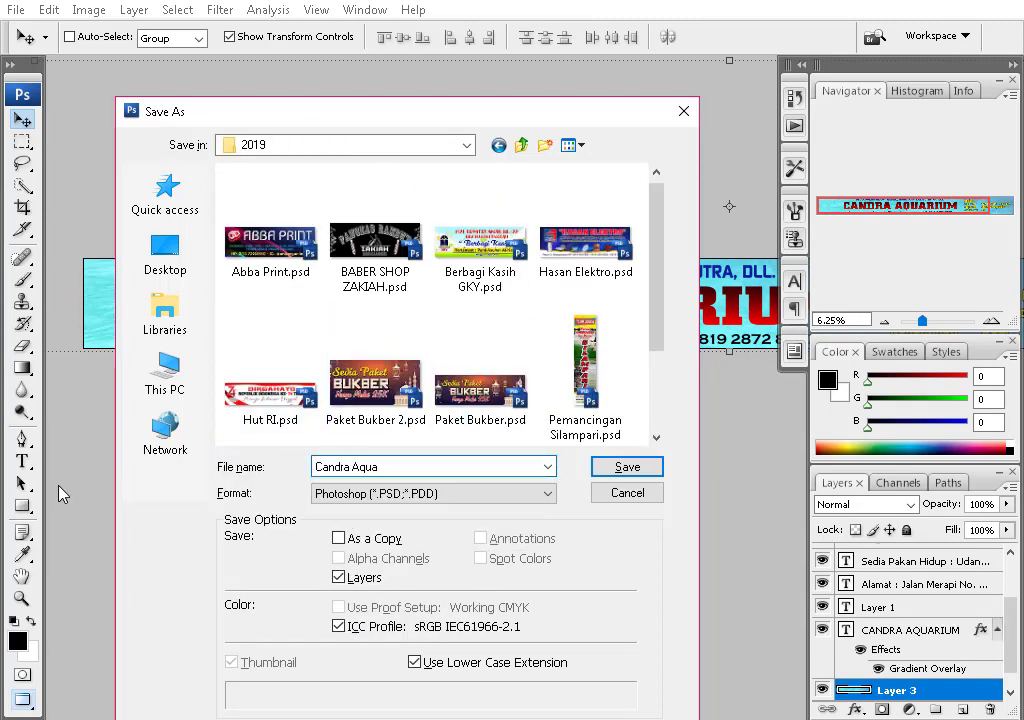
{"action": "key", "text": "Return"}
{"action": "scroll", "coordinate": [462, 543], "scroll_direction": "right", "scroll_amount": 8}
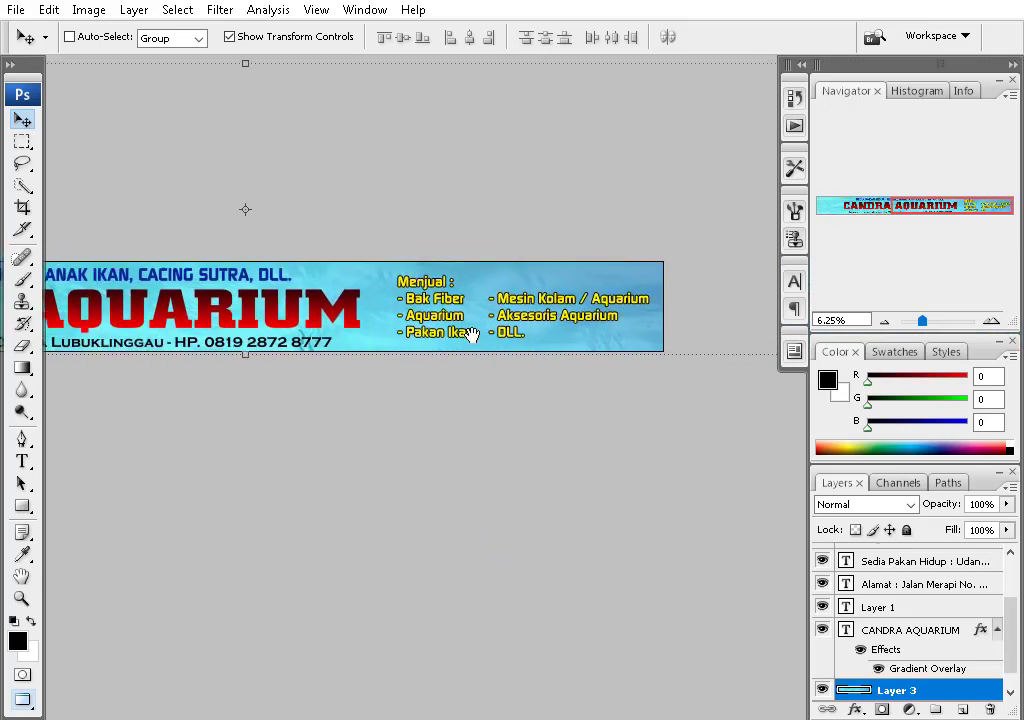
- Start a Pen shape above the Menjual list, then discard that first attempt
{"action": "left_click", "coordinate": [468, 331], "text": "ctrl"}
{"action": "scroll", "coordinate": [613, 310], "scroll_direction": "left", "scroll_amount": 8}
{"action": "scroll", "coordinate": [613, 310], "scroll_direction": "right", "scroll_amount": 6}
{"action": "key", "text": "p"}
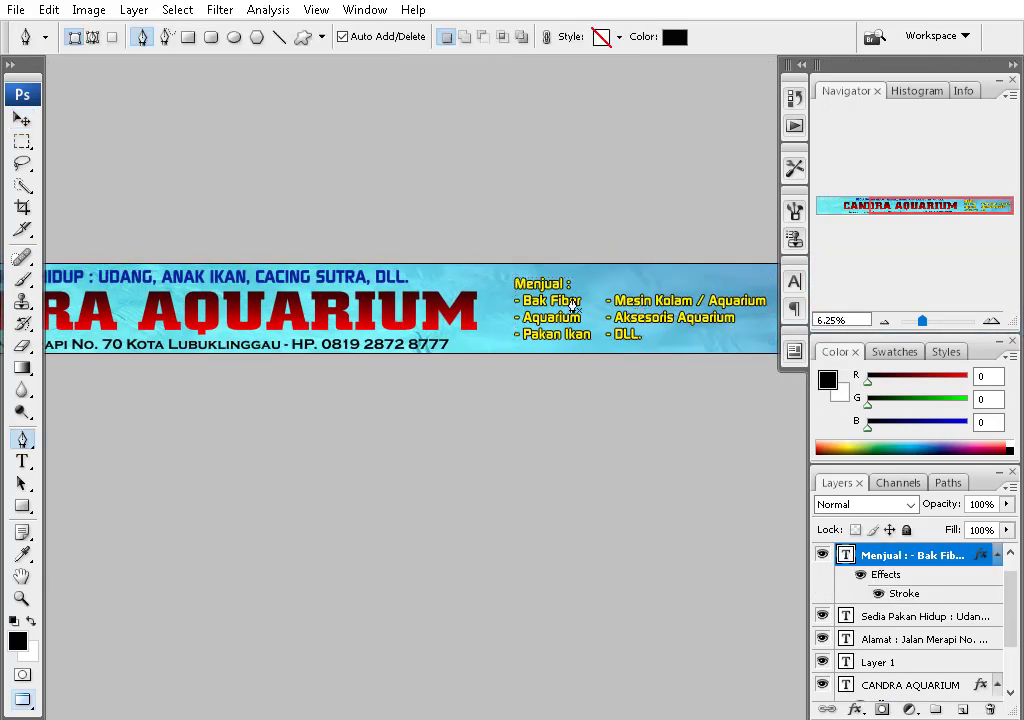
{"action": "scroll", "coordinate": [446, 231], "scroll_direction": "right", "scroll_amount": 1}
{"action": "left_click", "coordinate": [444, 218]}
{"action": "left_click_drag", "start_coordinate": [498, 383], "coordinate": [528, 386]}
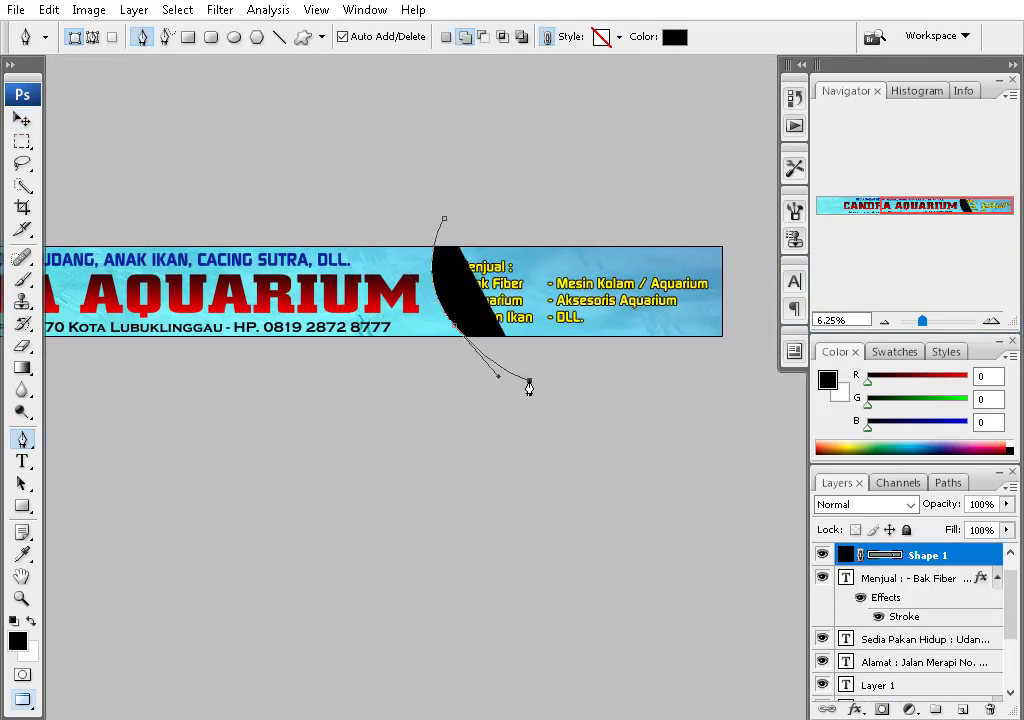
{"action": "key", "text": "Delete"}
{"action": "left_click", "coordinate": [665, 242]}
- Draw a curved shape around the banner's right part and fill it blue
{"action": "left_click", "coordinate": [448, 217]}
{"action": "left_click_drag", "start_coordinate": [420, 342], "coordinate": [430, 327]}
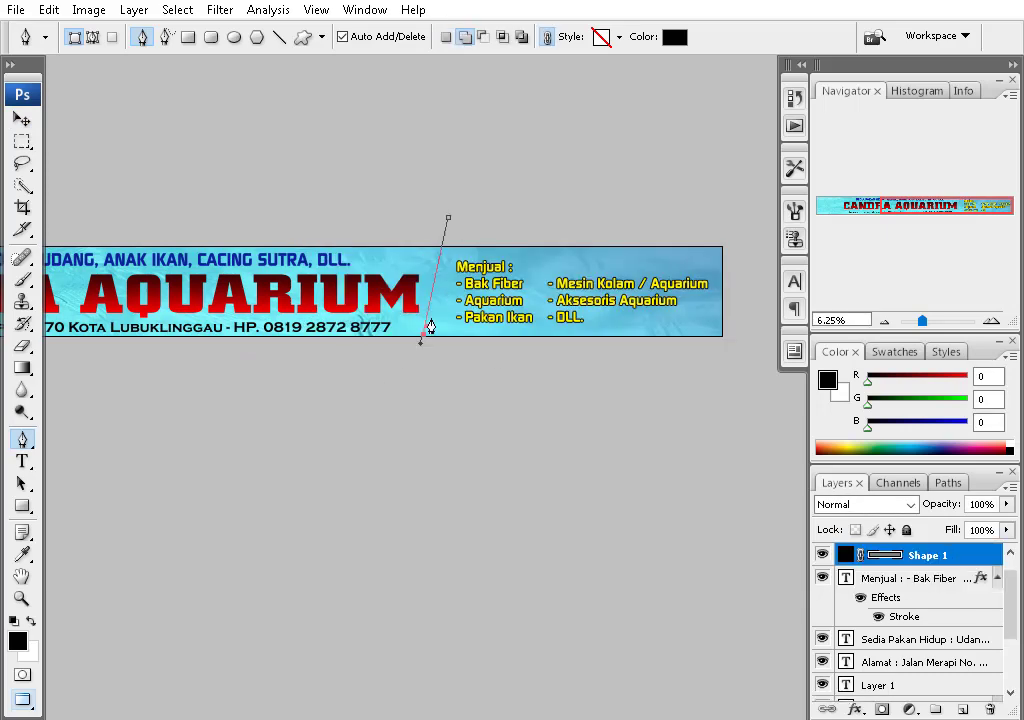
{"action": "left_click", "coordinate": [751, 370]}
{"action": "left_click", "coordinate": [714, 191]}
{"action": "double_click", "coordinate": [848, 555]}
{"action": "left_click_drag", "start_coordinate": [500, 100], "coordinate": [722, 98]}
{"action": "left_click", "coordinate": [910, 326]}
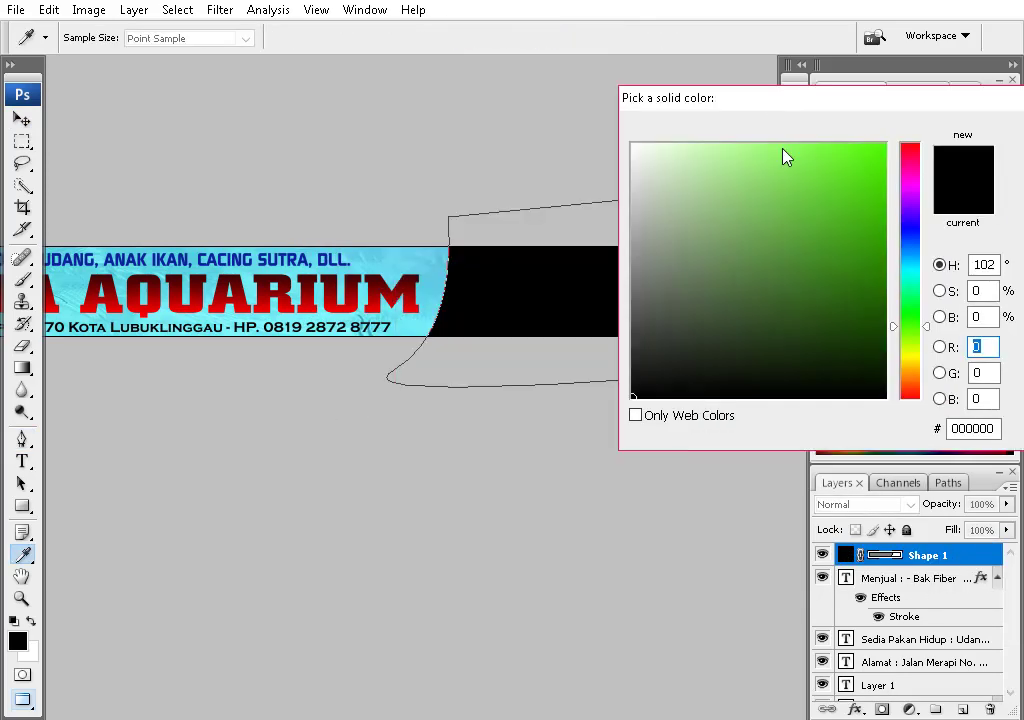
{"action": "left_click", "coordinate": [875, 235]}
{"action": "left_click", "coordinate": [912, 249]}
{"action": "key", "text": "Return"}
- Move the blue panel below the text and nudge it slightly down-right
{"action": "key", "text": "ctrl+bracketleft"}
{"action": "key", "text": "ctrl+bracketleft"}
{"action": "key", "text": "ctrl+bracketleft"}
{"action": "key", "text": "ctrl+bracketleft"}
{"action": "key", "text": "ctrl+bracketleft"}
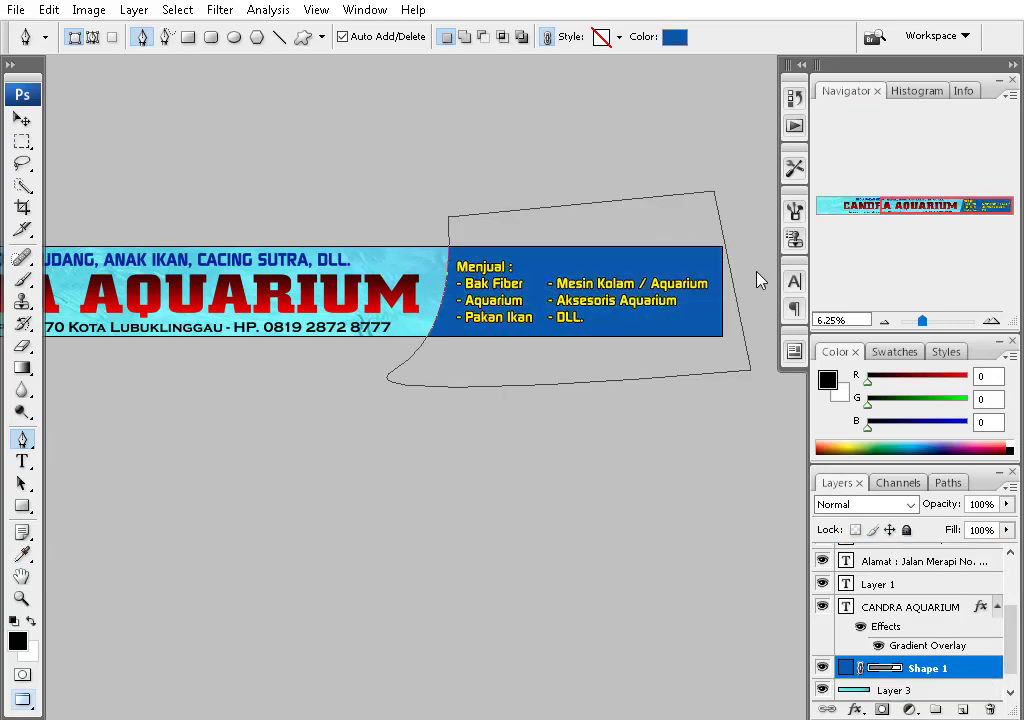
{"action": "key", "text": "v"}
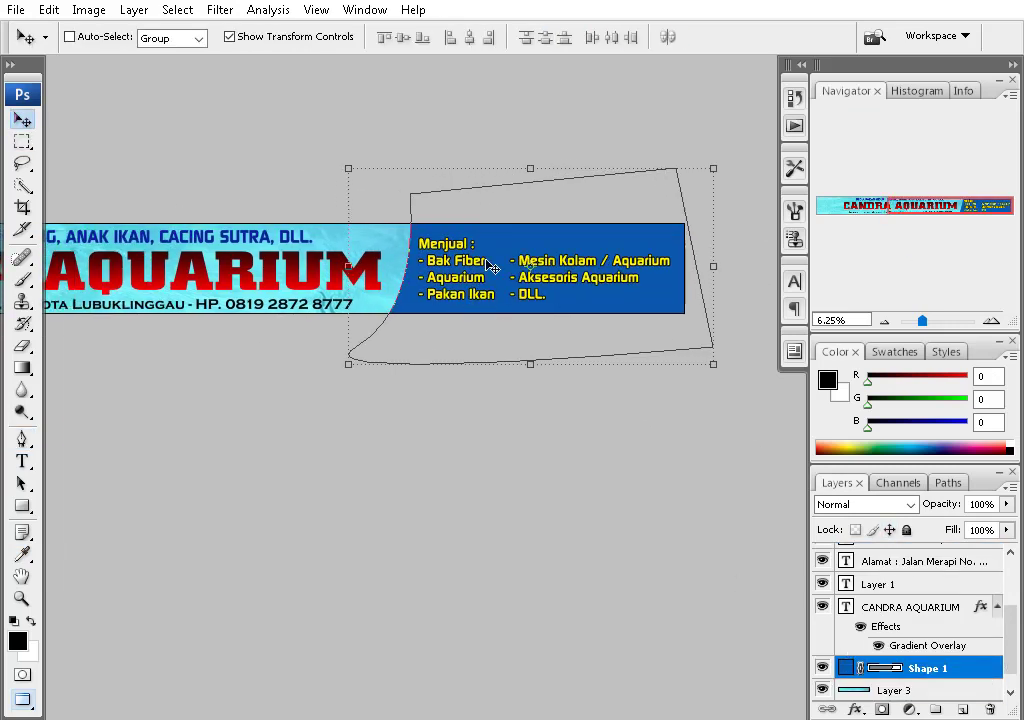
{"action": "left_click_drag", "start_coordinate": [676, 347], "coordinate": [680, 354]}
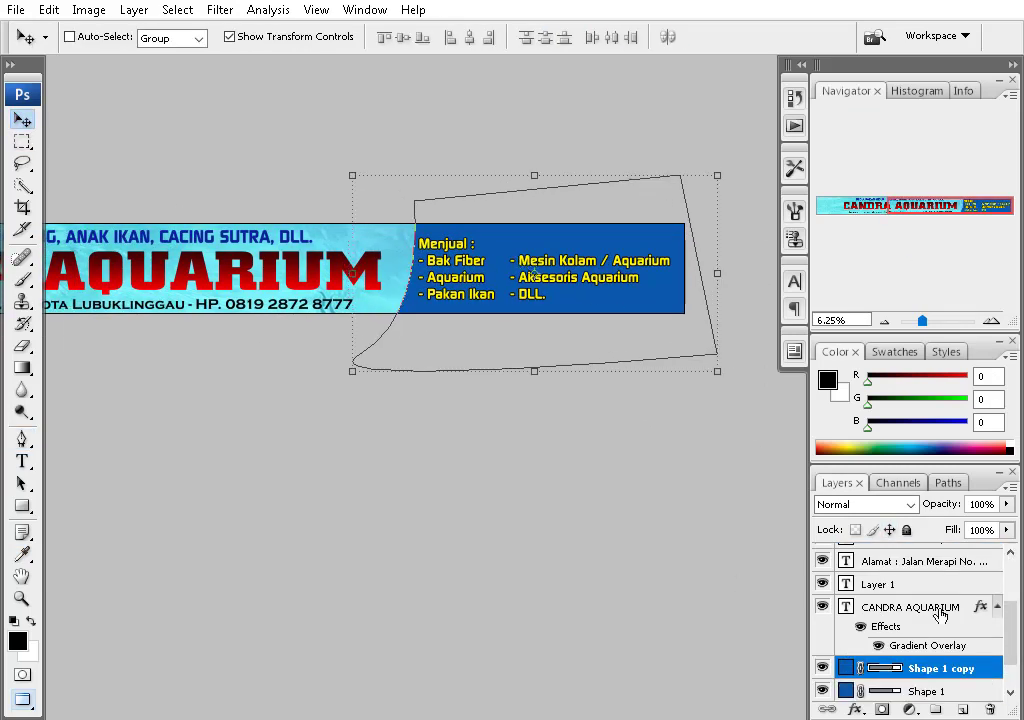
- Add a tan Gradient Overlay to the lower blue shape so its edge shows
{"action": "scroll", "coordinate": [940, 614], "scroll_direction": "down", "scroll_amount": 1}
{"action": "left_click", "coordinate": [926, 670]}
{"action": "left_click", "coordinate": [855, 709]}
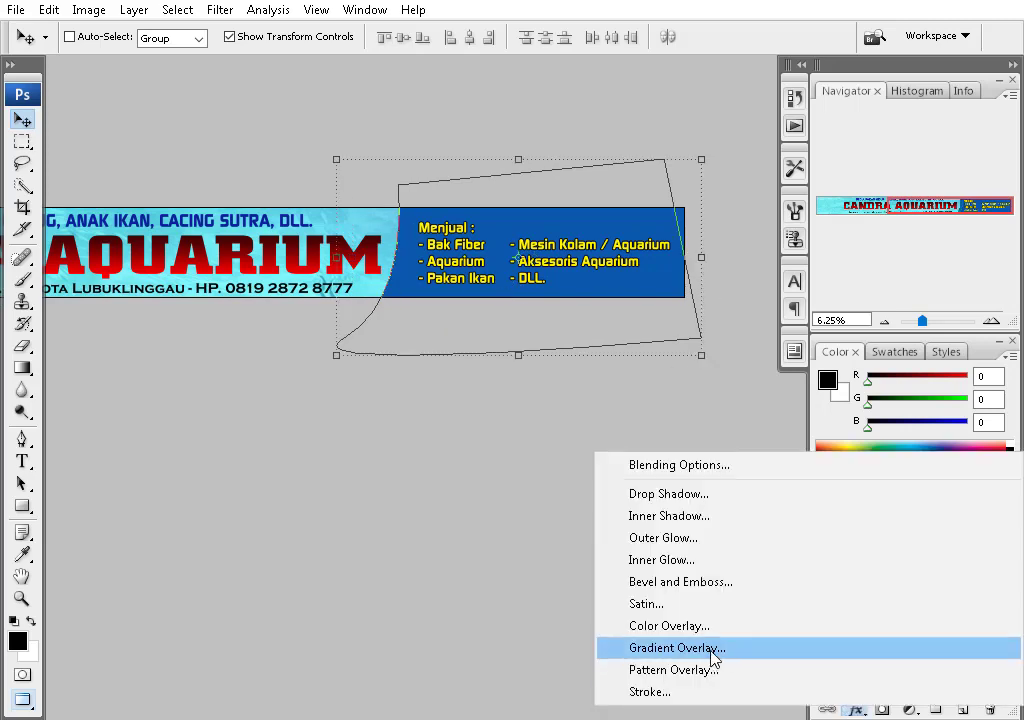
{"action": "left_click", "coordinate": [713, 657]}
{"action": "left_click", "coordinate": [720, 199]}
{"action": "left_click", "coordinate": [651, 213]}
{"action": "key", "text": "Return"}
{"action": "key", "text": "Return"}
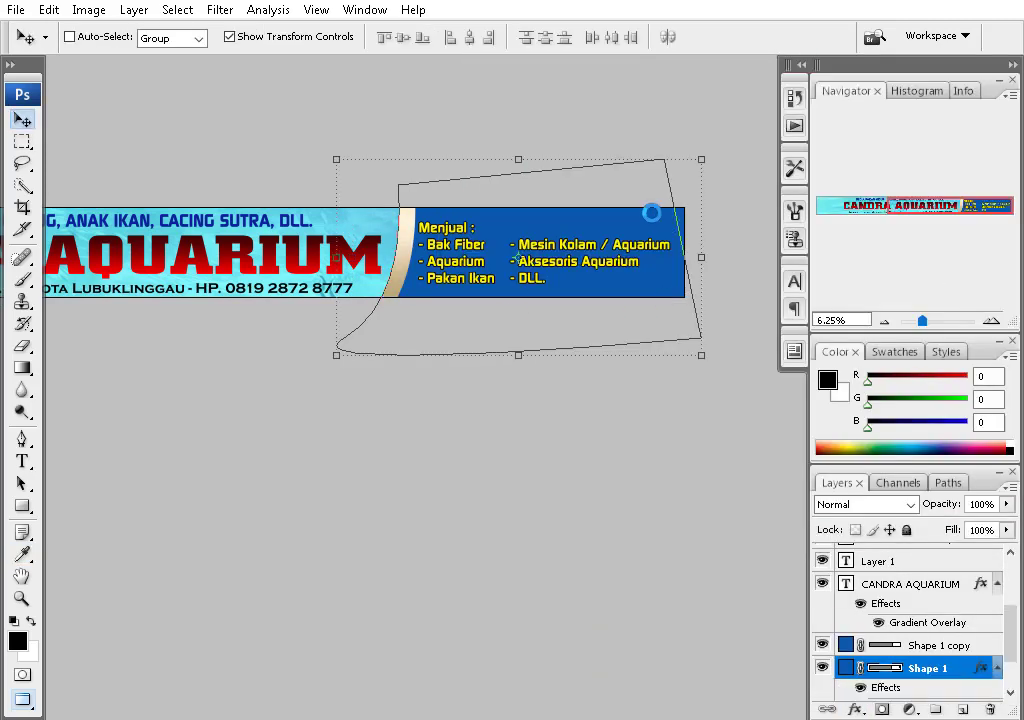
{"action": "left_click_drag", "start_coordinate": [336, 355], "coordinate": [480, 293]}
{"action": "key", "text": "Return"}
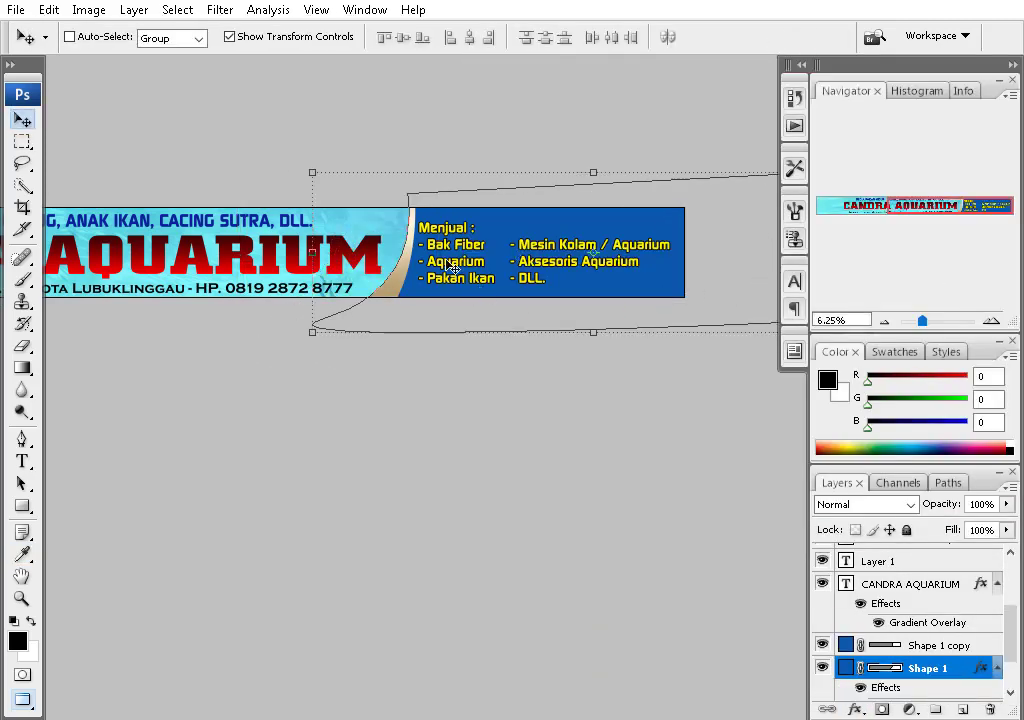
- Open the red, yellow and blue discus fish photos in Photoshop
{"action": "left_click", "coordinate": [426, 292], "text": "ctrl"}
{"action": "scroll", "coordinate": [424, 302], "scroll_direction": "up", "scroll_amount": 5}
{"action": "scroll", "coordinate": [510, 320], "scroll_direction": "down", "scroll_amount": 3}
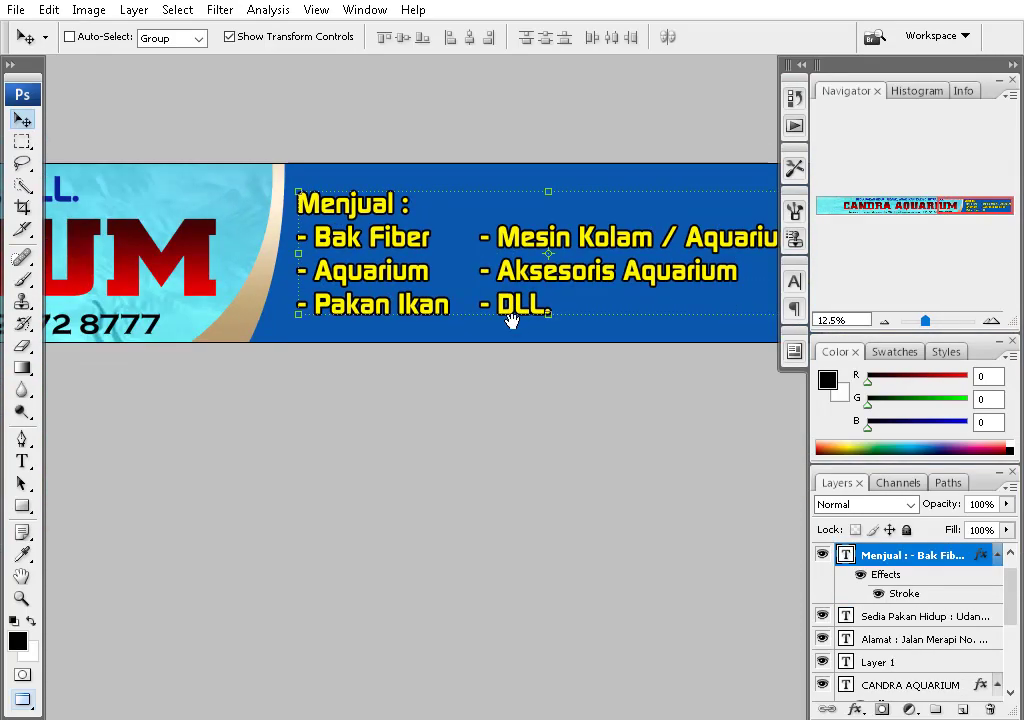
{"action": "scroll", "coordinate": [489, 310], "scroll_direction": "left", "scroll_amount": 5}
{"action": "key", "text": "alt+Tab"}
{"action": "left_click", "coordinate": [613, 245]}
{"action": "left_click", "coordinate": [500, 405], "text": "ctrl"}
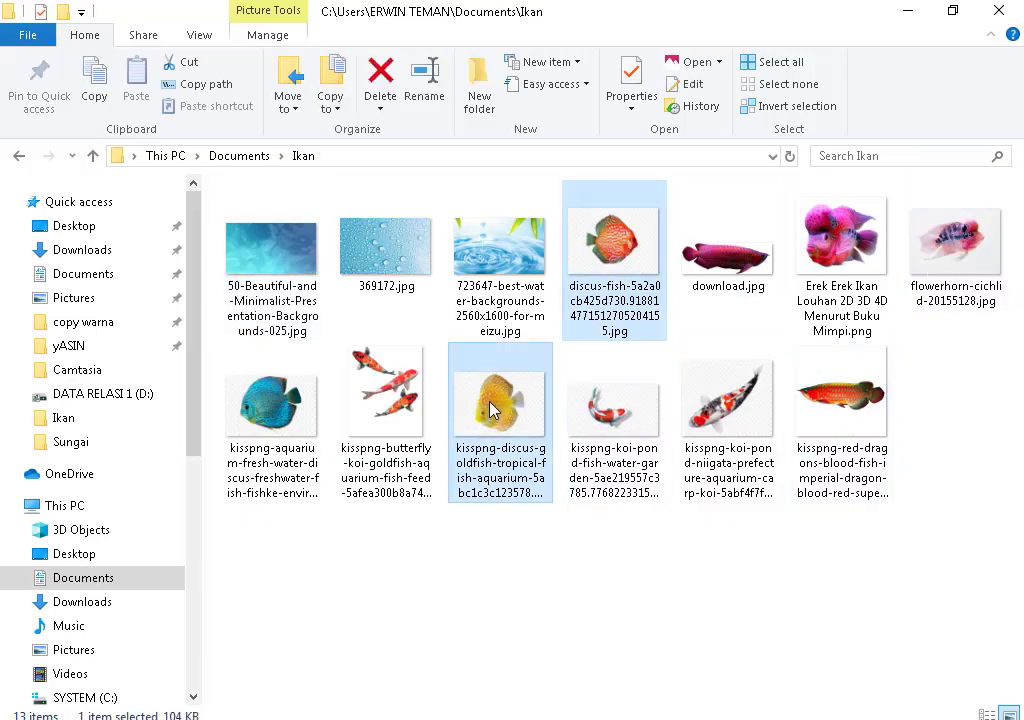
{"action": "left_click", "coordinate": [271, 405], "text": "ctrl"}
{"action": "left_click_drag", "start_coordinate": [271, 405], "coordinate": [262, 705]}
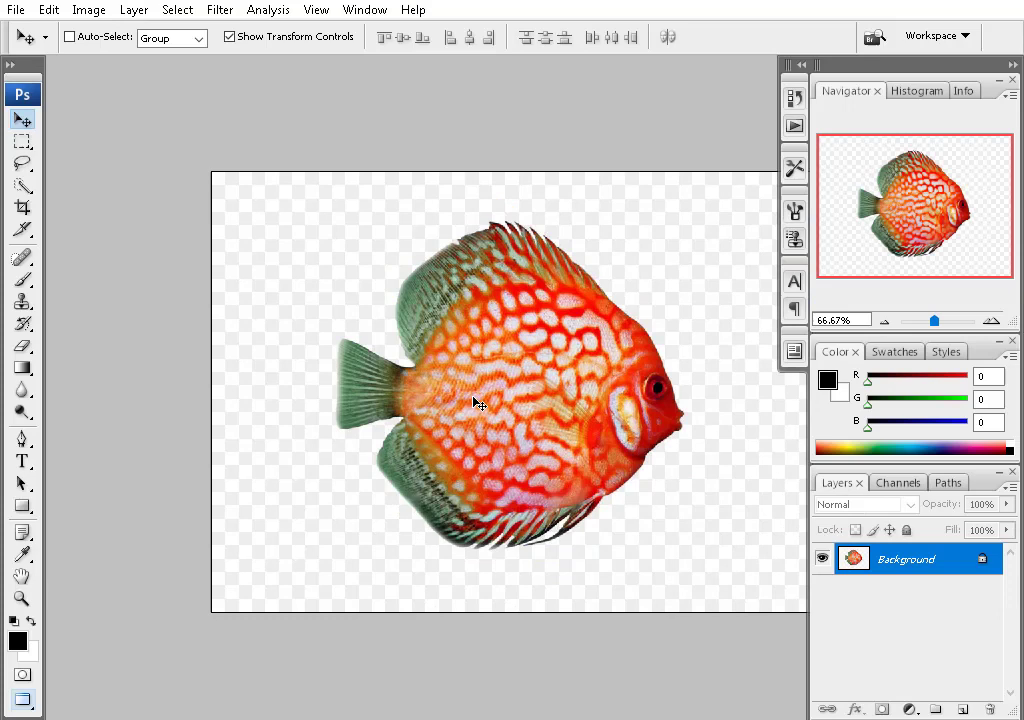
- Copy the red discus fish off its background and paste it into the banner
{"action": "key", "text": "w"}
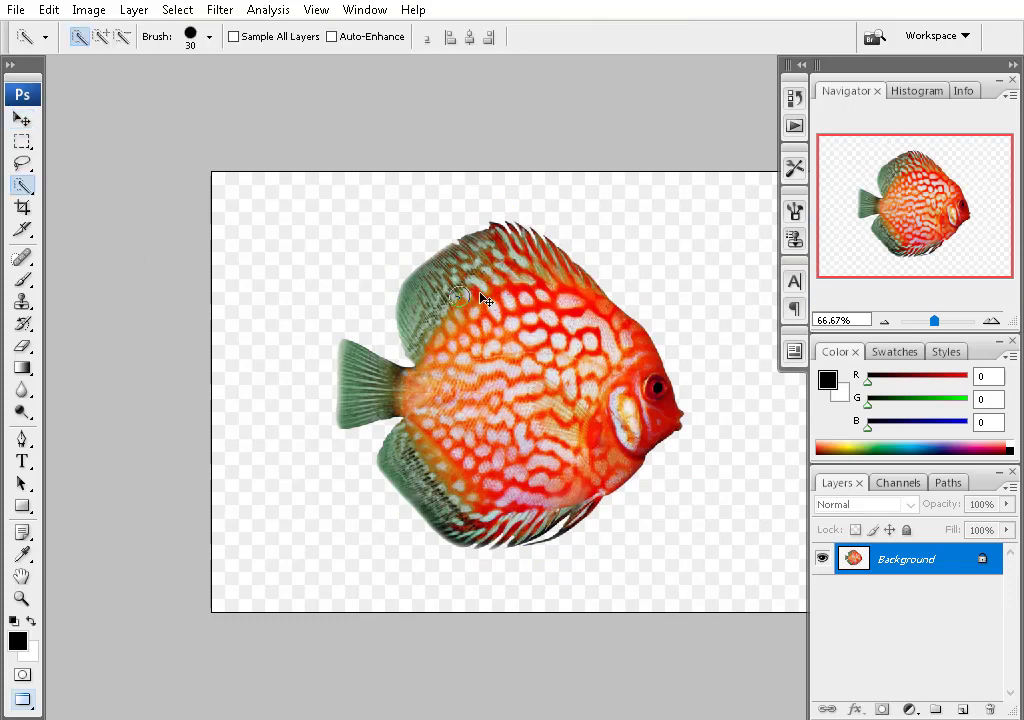
{"action": "left_click_drag", "start_coordinate": [24, 188], "coordinate": [90, 170]}
{"action": "left_click", "coordinate": [245, 222]}
{"action": "key", "text": "ctrl+shift+i"}
{"action": "key", "text": "ctrl+c"}
{"action": "key", "text": "ctrl+Tab"}
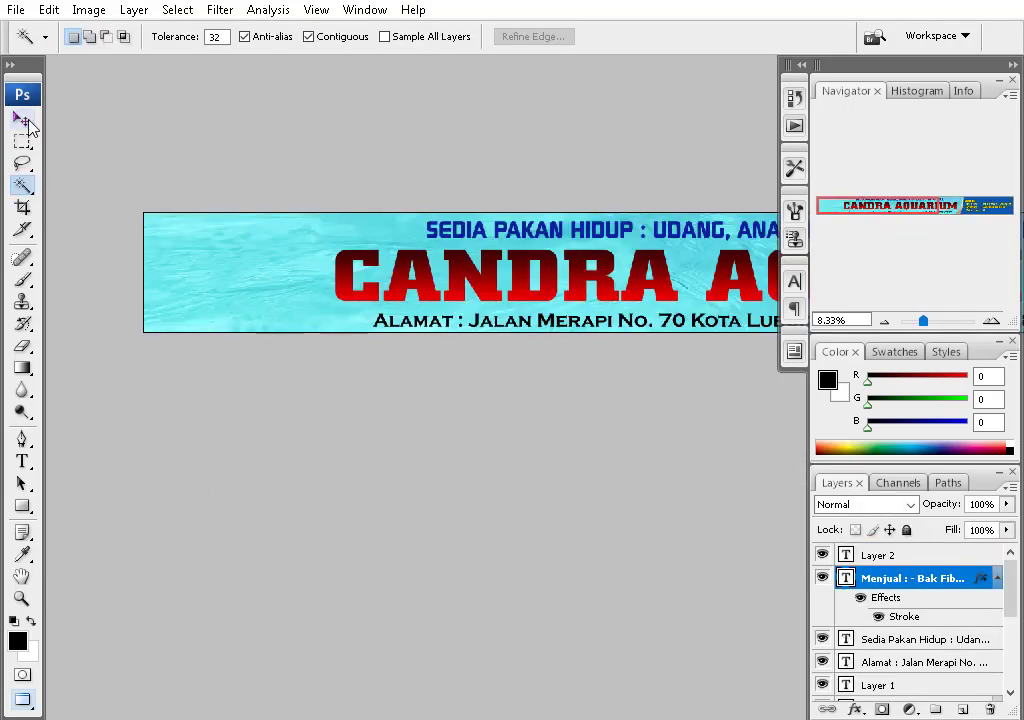
{"action": "left_click", "coordinate": [22, 119]}
{"action": "key", "text": "ctrl+v"}
{"action": "key", "text": "ctrl+t"}
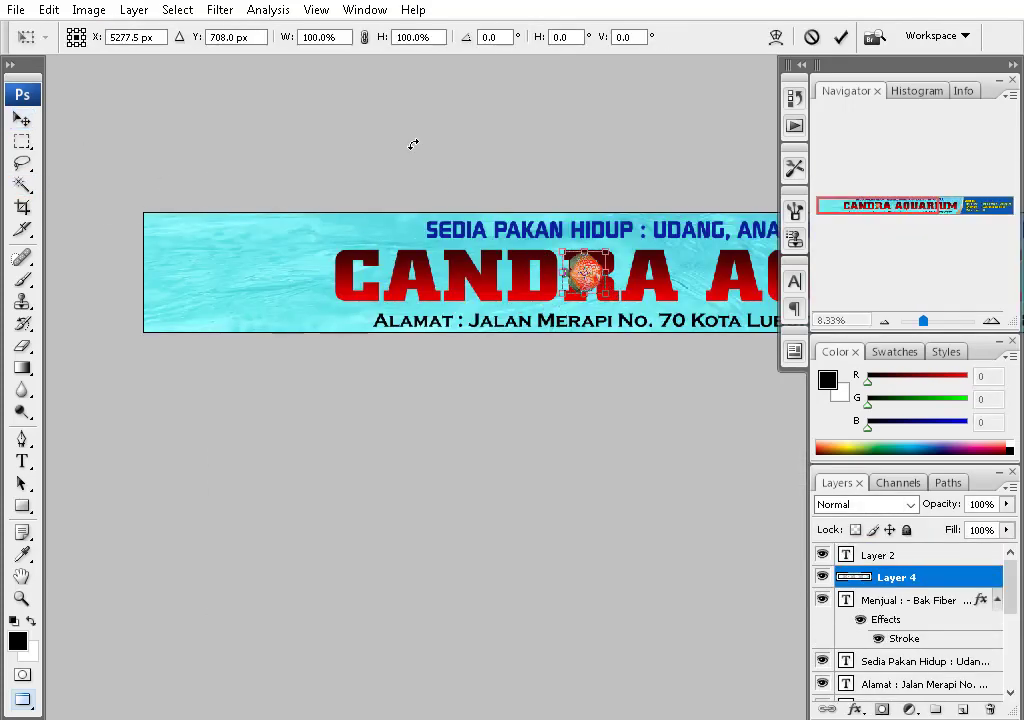
- Move the red discus fish to the banner's left side
{"action": "left_click_drag", "start_coordinate": [583, 267], "coordinate": [441, 286]}
{"action": "key", "text": "Return"}
{"action": "scroll", "coordinate": [441, 286], "scroll_direction": "up", "scroll_amount": 4}
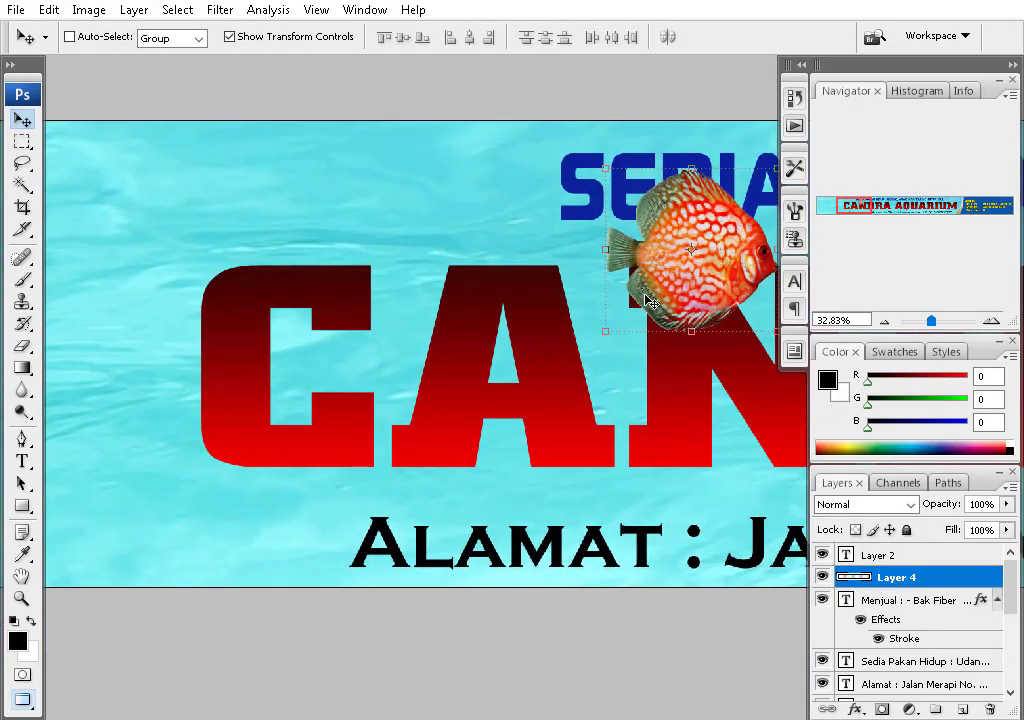
{"action": "left_click_drag", "start_coordinate": [651, 302], "coordinate": [322, 329]}
- Bring the blue and yellow discus fish into the banner, moving the yellow one left
{"action": "key", "text": "ctrl+Tab"}
{"action": "key", "text": "w"}
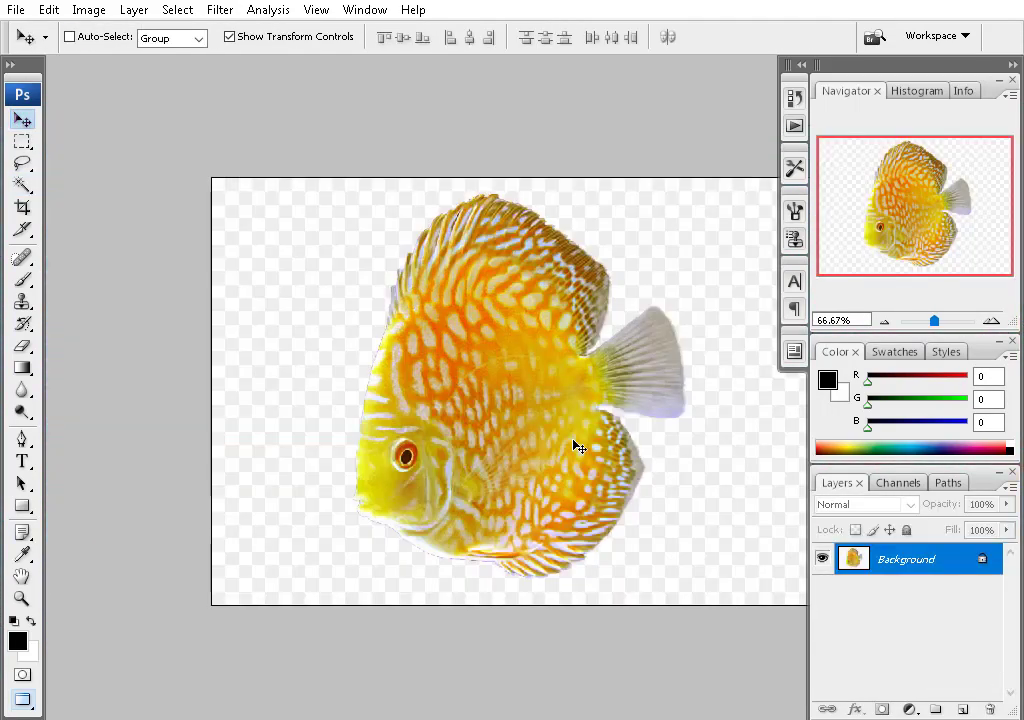
{"action": "key", "text": "w"}
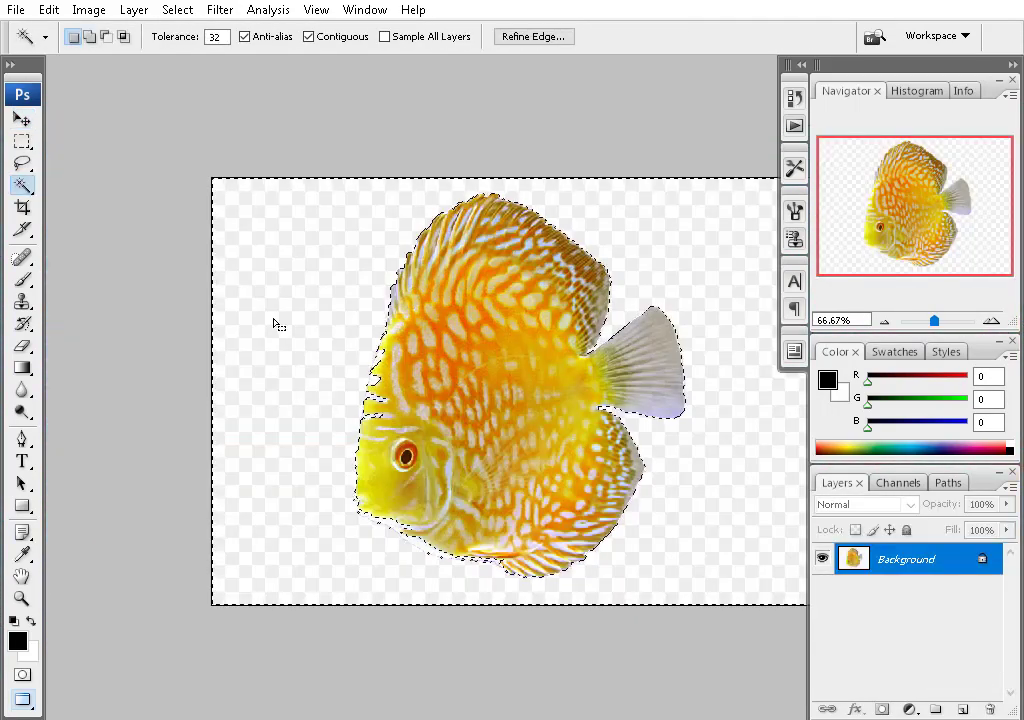
{"action": "key", "text": "i"}
{"action": "key", "text": "ctrl+shift+i"}
{"action": "key", "text": "l"}
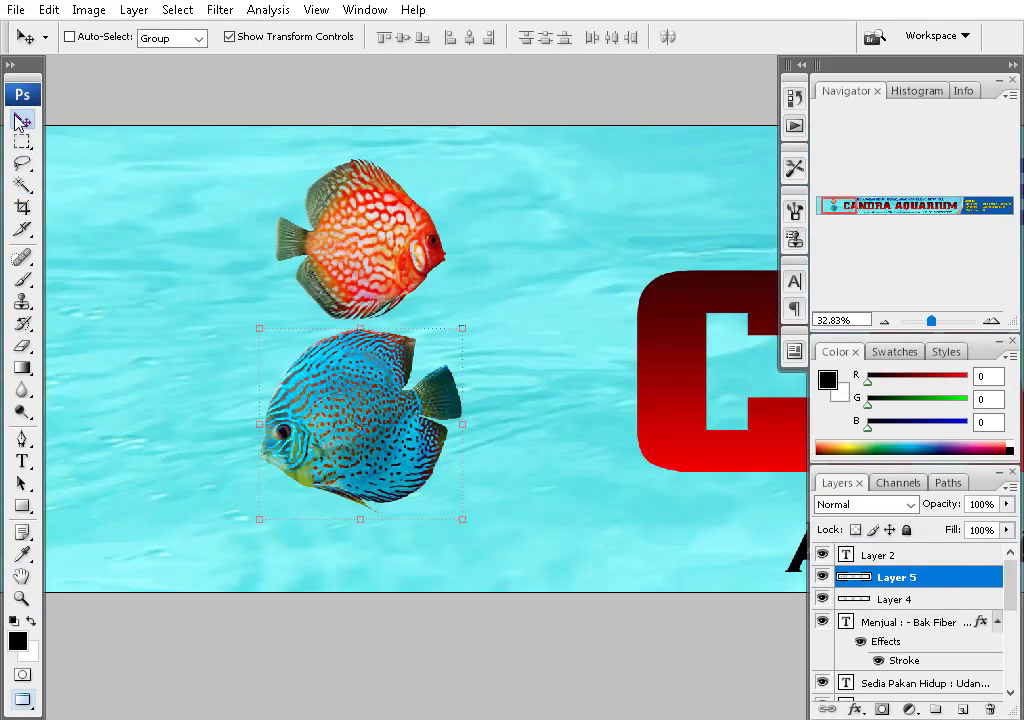
{"action": "key", "text": "ctrl+v"}
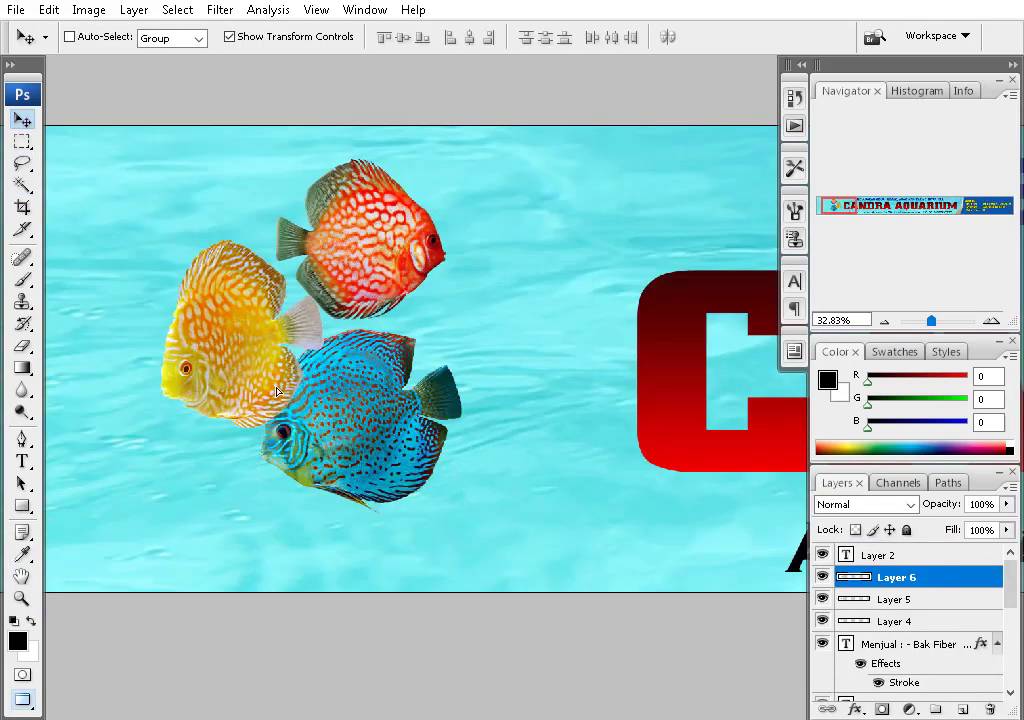
{"action": "left_click_drag", "start_coordinate": [230, 340], "coordinate": [195, 315]}
- Flip the red discus fish horizontally and nudge it into place
{"action": "left_click", "coordinate": [435, 248], "text": "ctrl"}
{"action": "key", "text": "ctrl+t"}
{"action": "right_click", "coordinate": [393, 217]}
{"action": "left_click", "coordinate": [488, 472]}
{"action": "key", "text": "Return"}
{"action": "left_click_drag", "start_coordinate": [360, 240], "coordinate": [345, 246]}
{"action": "left_click_drag", "start_coordinate": [345, 393], "coordinate": [473, 331]}
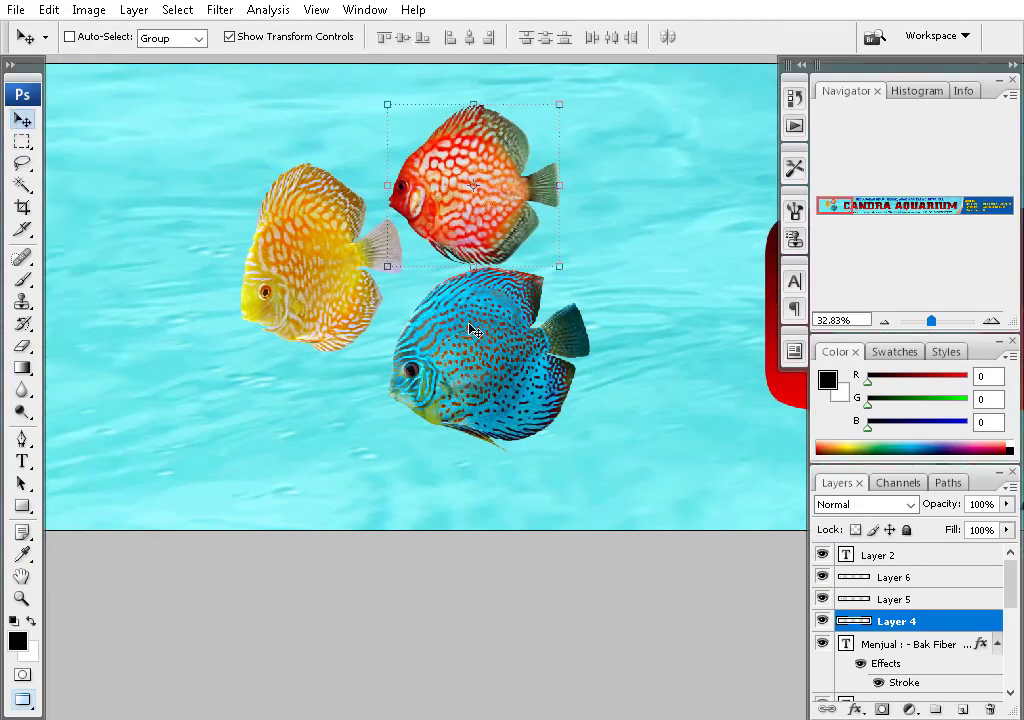
- Shrink the blue discus fish and move it to the top-left
{"action": "mouse_move", "coordinate": [515, 380]}
{"action": "left_mouse_down"}
{"action": "mouse_move", "coordinate": [218, 218]}
{"action": "mouse_move", "coordinate": [516, 380]}
{"action": "left_mouse_up"}
{"action": "left_click_drag", "start_coordinate": [588, 262], "coordinate": [542, 279]}
{"action": "key", "text": "Return"}
{"action": "left_click_drag", "start_coordinate": [465, 365], "coordinate": [338, 112]}
- Arrange the three discus fish together on the left and scale them to 76.4%
{"action": "left_click", "coordinate": [297, 219], "text": "ctrl+shift"}
{"action": "left_click", "coordinate": [516, 198], "text": "ctrl+shift"}
{"action": "left_click_drag", "start_coordinate": [516, 198], "coordinate": [366, 258]}
{"action": "left_click", "coordinate": [574, 309], "text": "alt"}
{"action": "left_click", "coordinate": [343, 206], "text": "ctrl"}
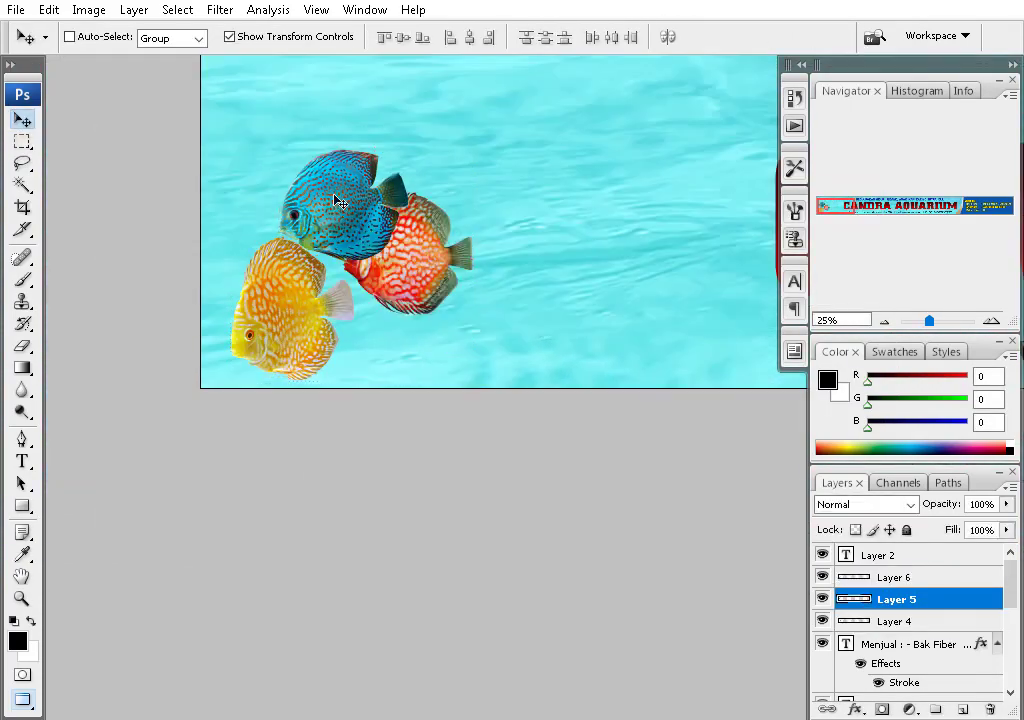
{"action": "left_click_drag", "start_coordinate": [343, 206], "coordinate": [514, 320]}
{"action": "left_click", "coordinate": [405, 255], "text": "ctrl+shift"}
{"action": "left_click", "coordinate": [280, 295], "text": "ctrl+shift"}
{"action": "left_click_drag", "start_coordinate": [578, 326], "coordinate": [530, 145]}
{"action": "key", "text": "ctrl+t"}
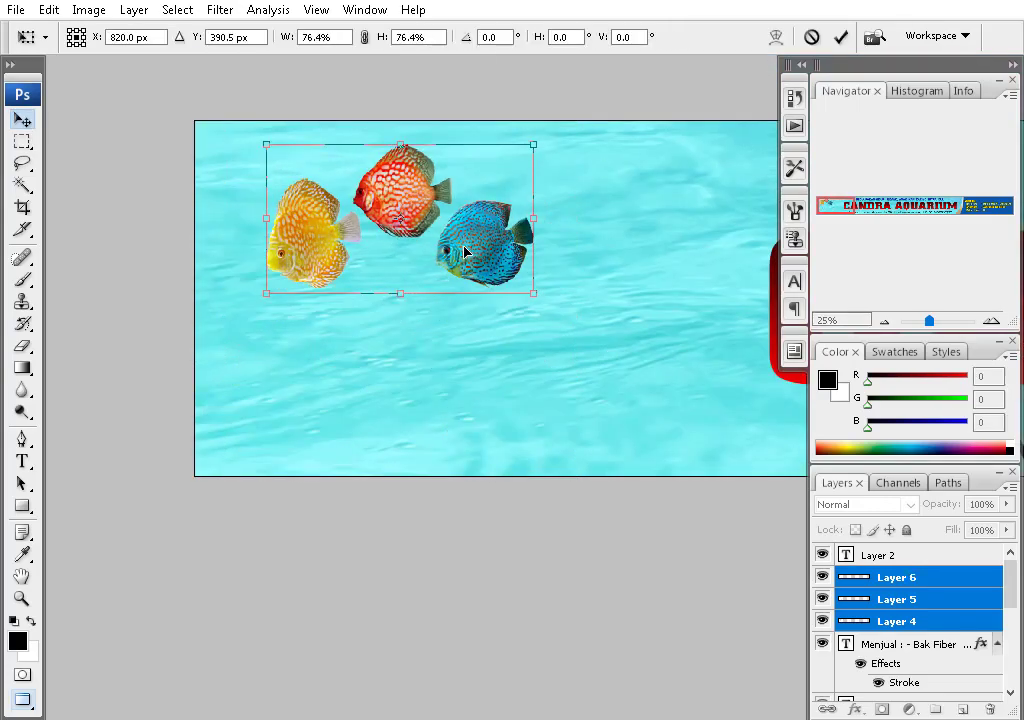
{"action": "key", "text": "Return"}
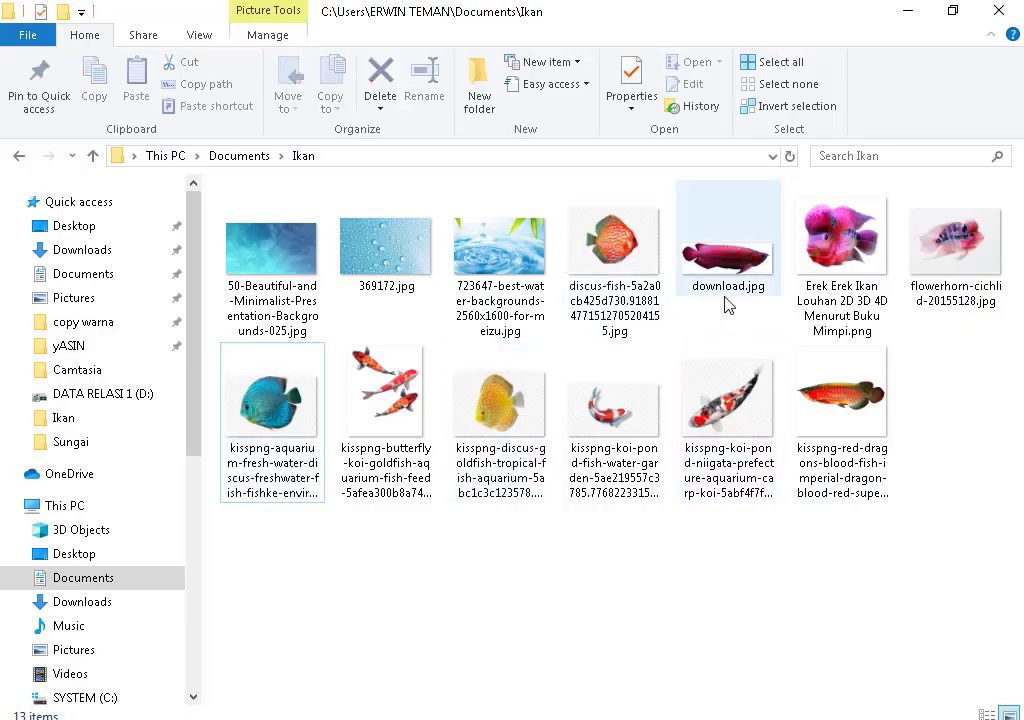
- Open the download.jpg and red dragon arowana images in Photoshop
{"action": "left_click", "coordinate": [728, 300]}
{"action": "left_click", "coordinate": [841, 400], "text": "ctrl"}
{"action": "left_click_drag", "start_coordinate": [841, 400], "coordinate": [400, 443]}
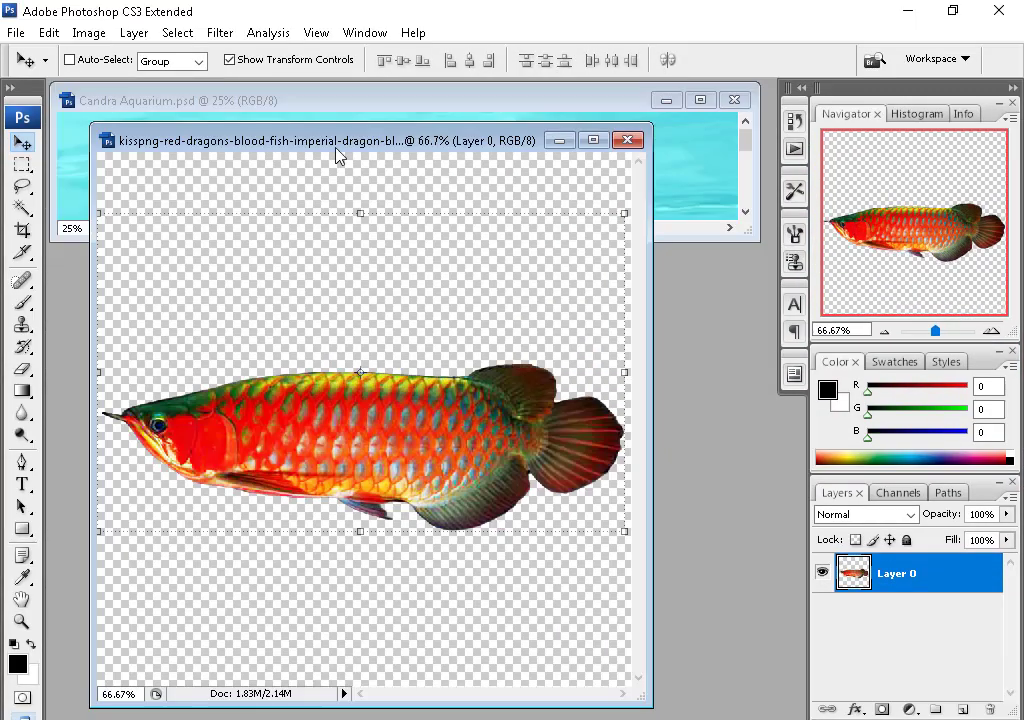
- Place the red and purple arowanas on the water below the discus fish
{"action": "left_click_drag", "start_coordinate": [354, 423], "coordinate": [583, 171]}
{"action": "left_click", "coordinate": [704, 98]}
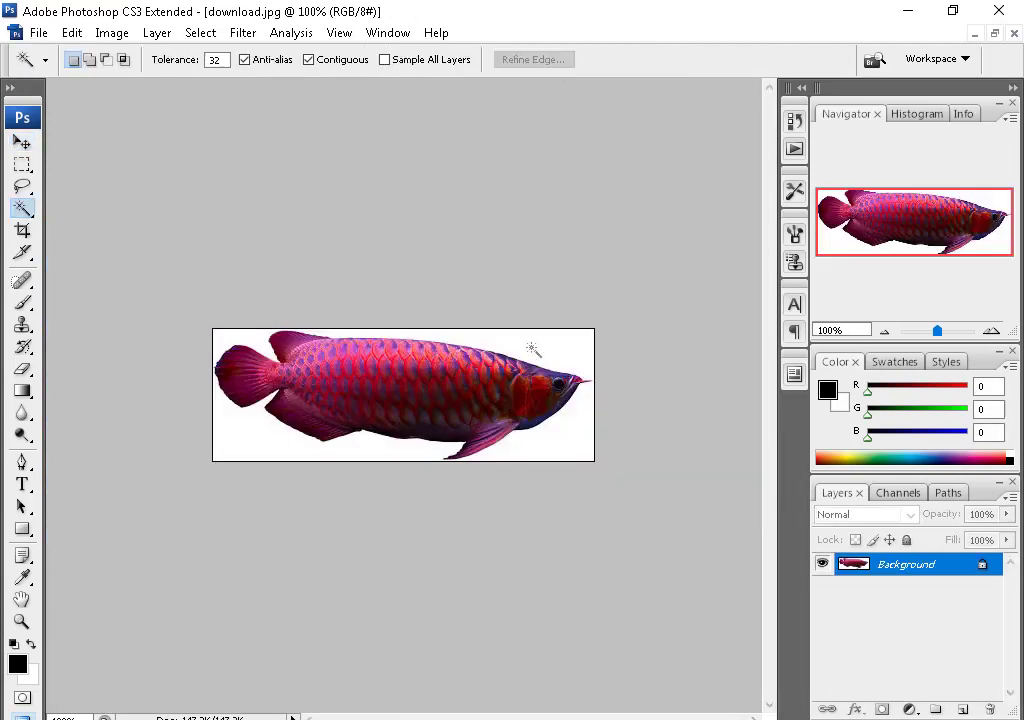
{"action": "left_click", "coordinate": [530, 347]}
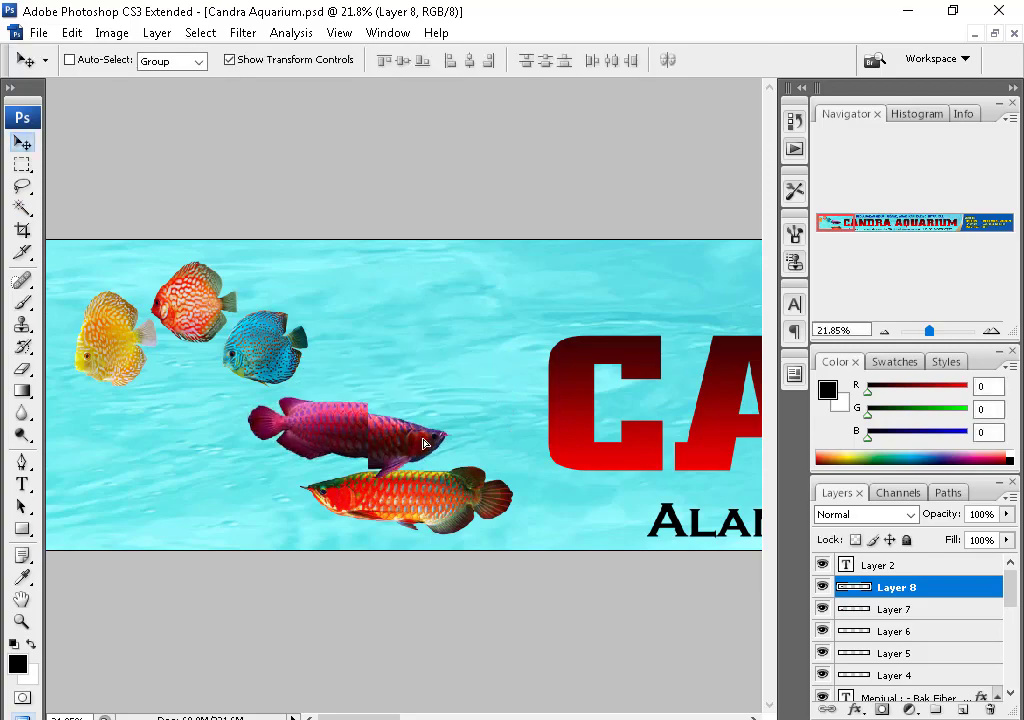
{"action": "left_click_drag", "start_coordinate": [421, 431], "coordinate": [484, 430]}
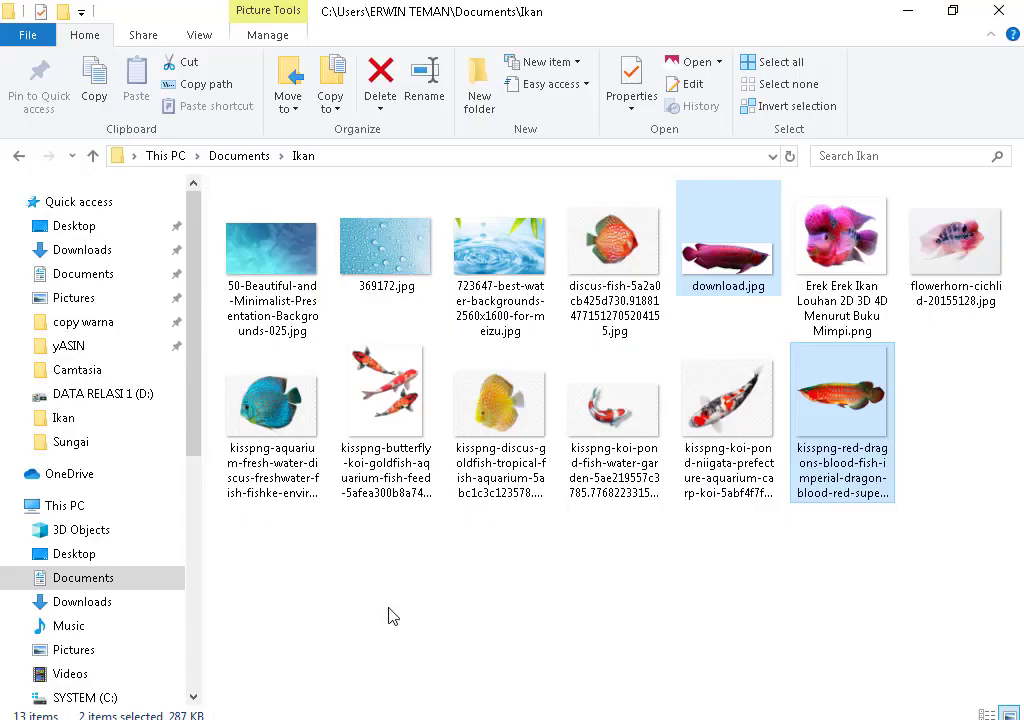
- Open the koi-niigata and Erek Erek Ikan flowerhorn images in Photoshop
{"action": "left_click", "coordinate": [766, 393]}
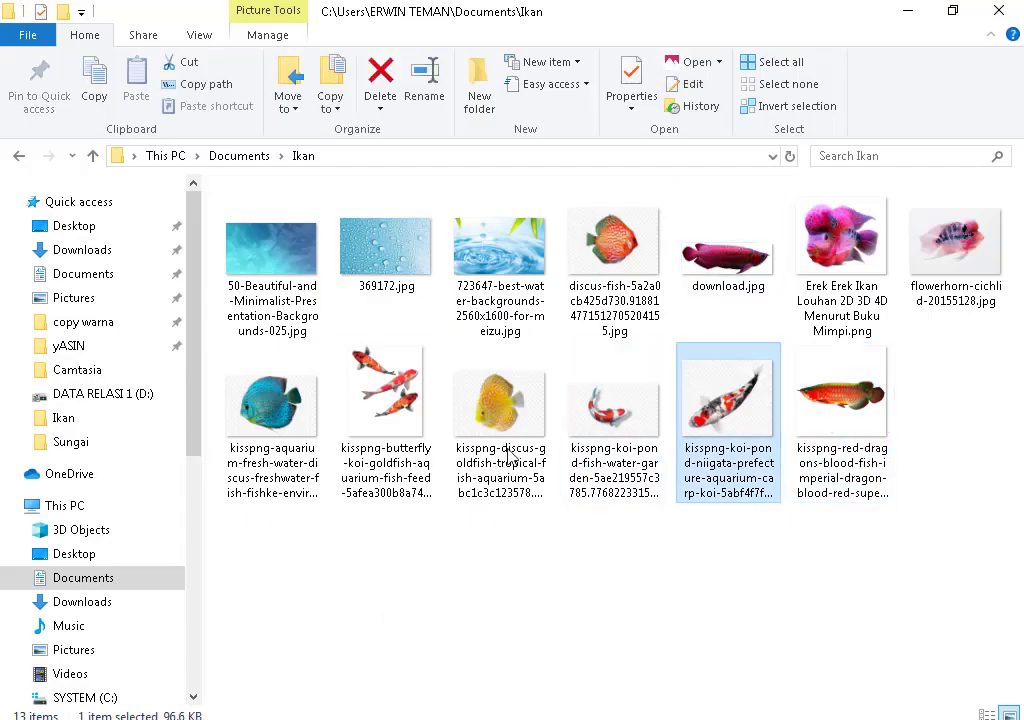
{"action": "left_click", "coordinate": [842, 250]}
{"action": "left_click", "coordinate": [947, 253], "text": "ctrl"}
{"action": "left_click", "coordinate": [727, 400], "text": "ctrl"}
{"action": "left_click_drag", "start_coordinate": [727, 400], "coordinate": [359, 594]}
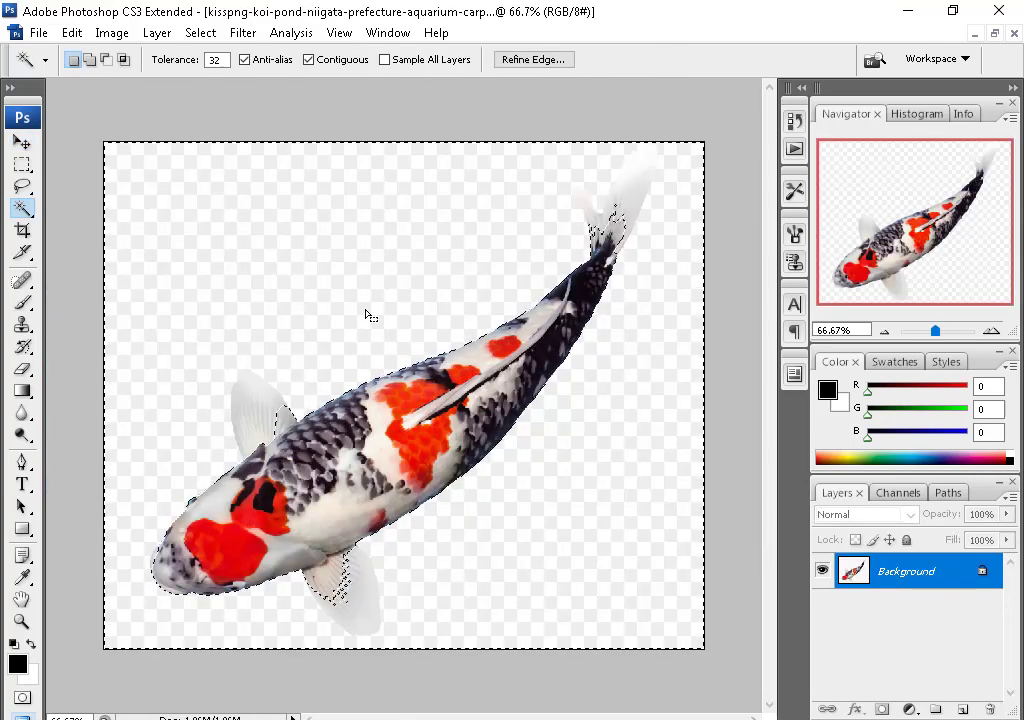
- Drag the cut-out koi into the banner and onto the blue product panel
{"action": "scroll", "coordinate": [270, 332], "scroll_direction": "up", "scroll_amount": 2}
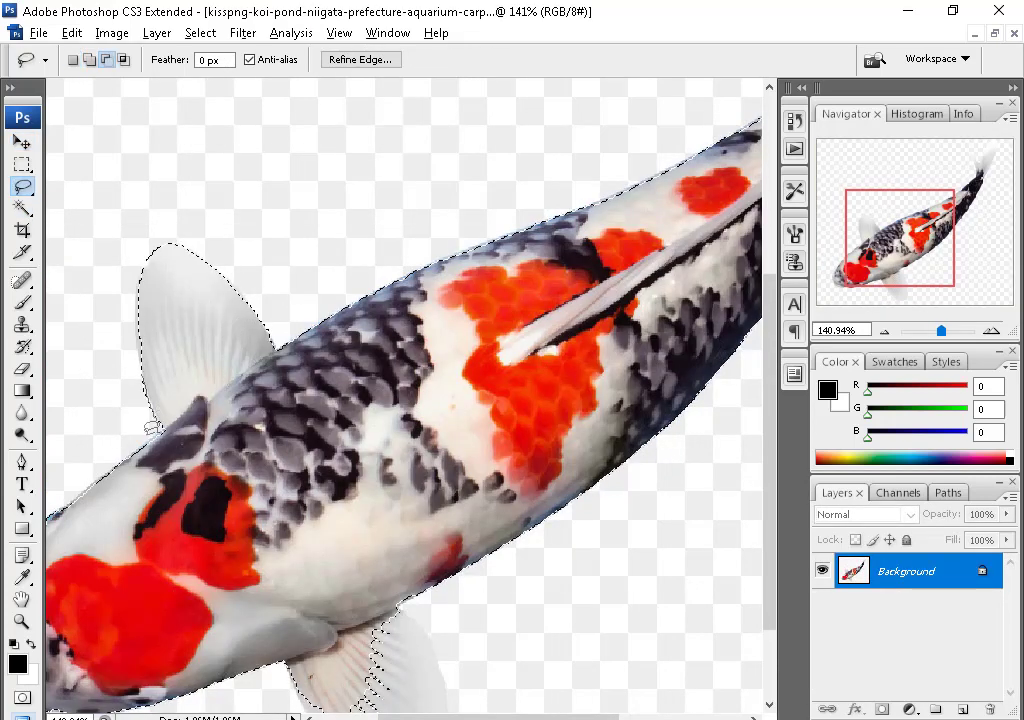
{"action": "scroll", "coordinate": [368, 487], "scroll_direction": "down", "scroll_amount": 3}
{"action": "scroll", "coordinate": [498, 331], "scroll_direction": "down", "scroll_amount": 3}
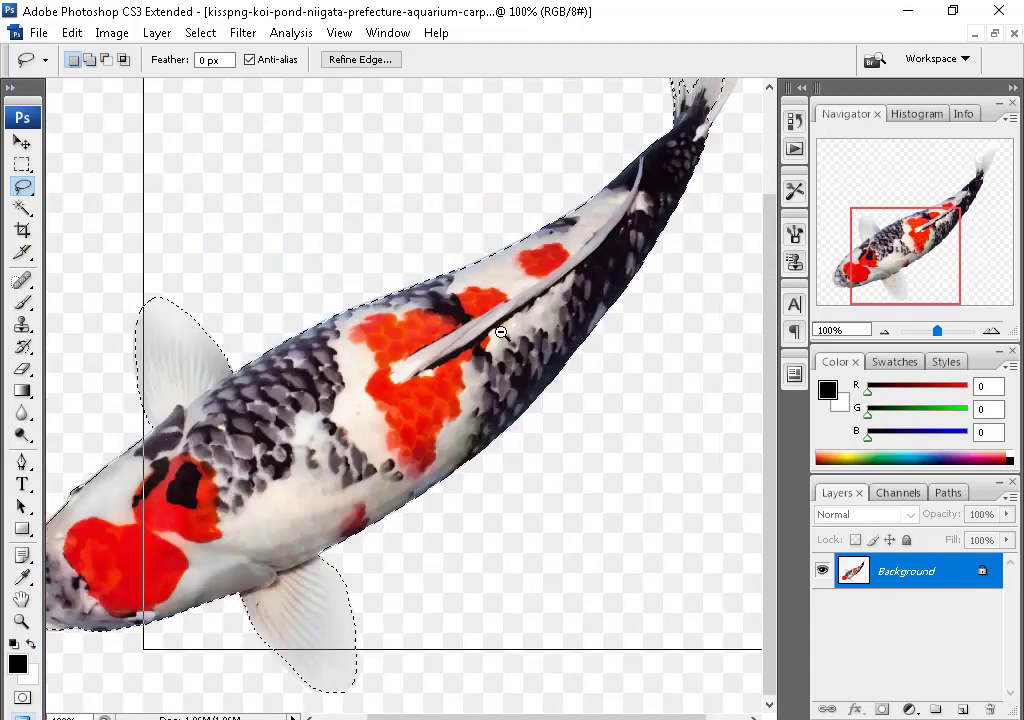
{"action": "scroll", "coordinate": [478, 452], "scroll_direction": "up", "scroll_amount": 4}
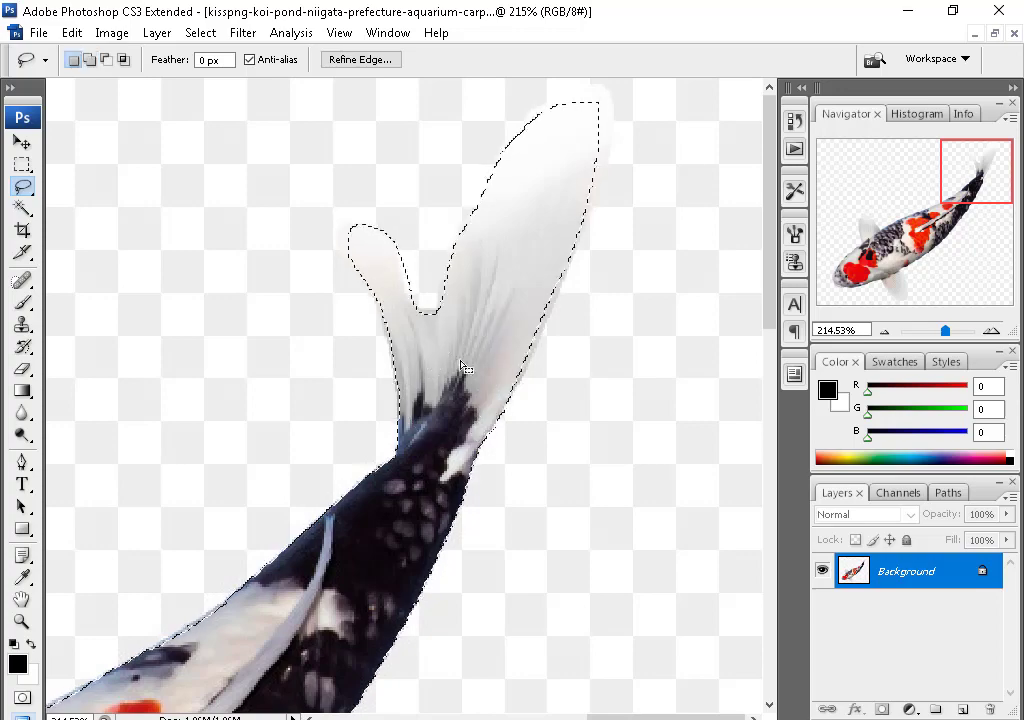
{"action": "scroll", "coordinate": [466, 425], "scroll_direction": "down", "scroll_amount": 3}
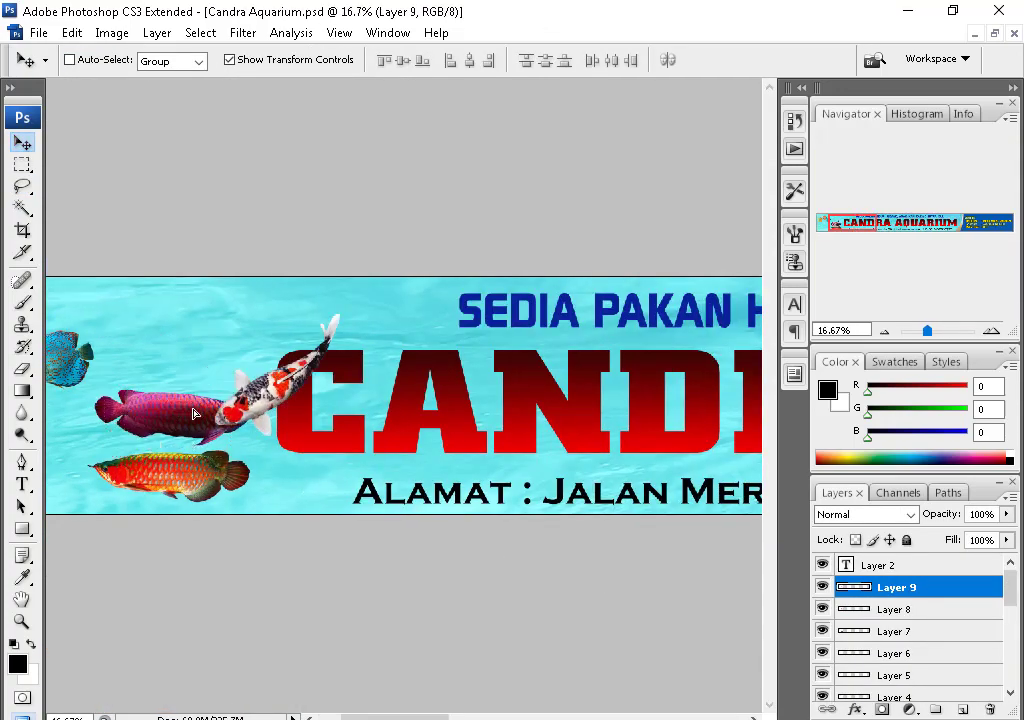
{"action": "left_click_drag", "start_coordinate": [194, 413], "coordinate": [232, 443]}
{"action": "left_click_drag", "start_coordinate": [546, 354], "coordinate": [519, 370]}
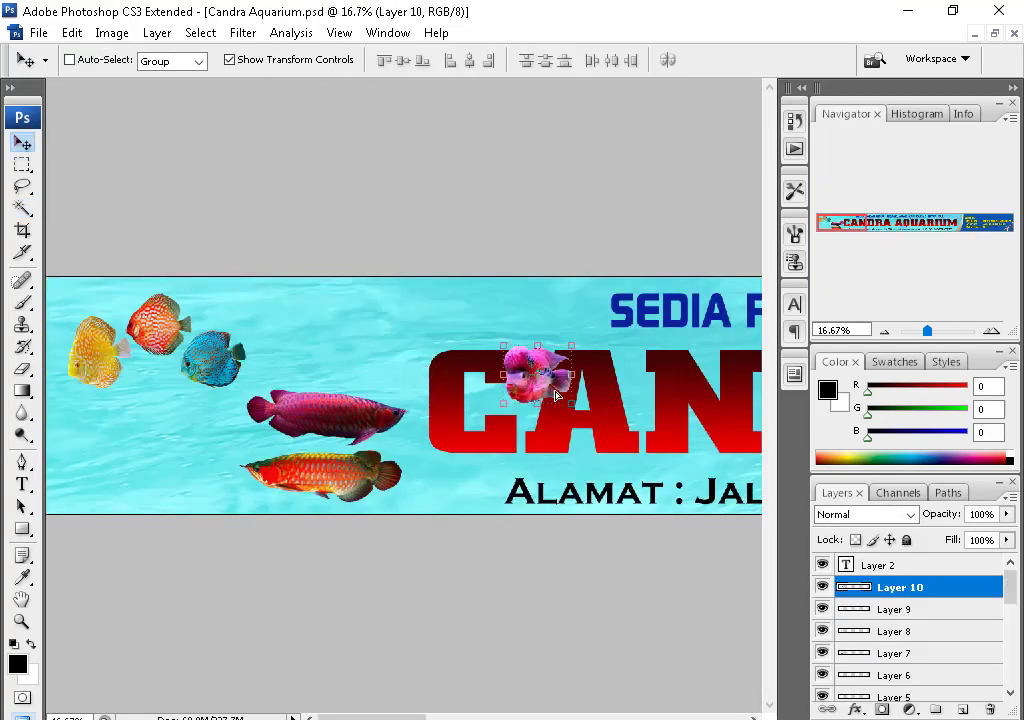
- Line up the arowanas: red arowana far left, purple arowana lower along the bottom
{"action": "left_click", "coordinate": [360, 418], "text": "ctrl"}
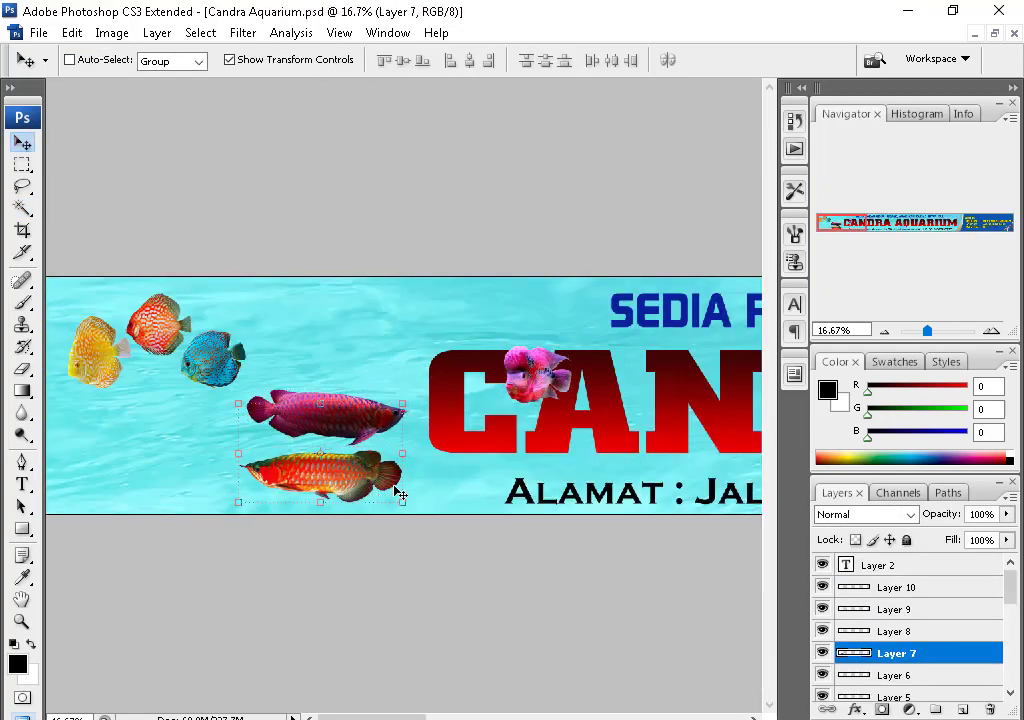
{"action": "left_click_drag", "start_coordinate": [398, 492], "coordinate": [208, 492]}
{"action": "left_click_drag", "start_coordinate": [297, 423], "coordinate": [297, 483]}
- Place the pink flowerhorn on the blue product panel, then zoom out and select the CANDRA AQUARIUM title
{"action": "key", "text": "f"}
{"action": "left_click_drag", "start_coordinate": [575, 395], "coordinate": [523, 488]}
{"action": "left_click_drag", "start_coordinate": [718, 485], "coordinate": [508, 500]}
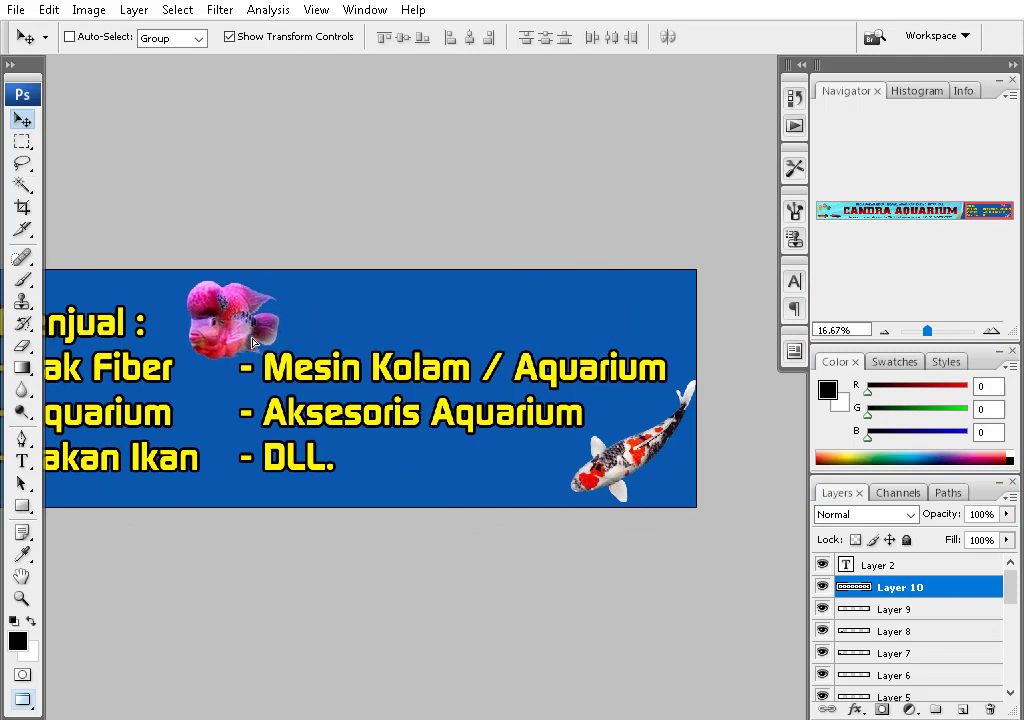
{"action": "key", "text": "ctrl+minus"}
{"action": "key", "text": "ctrl+minus"}
{"action": "left_click", "coordinate": [450, 395], "text": "ctrl"}
{"action": "scroll", "coordinate": [455, 373], "scroll_direction": "left", "scroll_amount": 3}
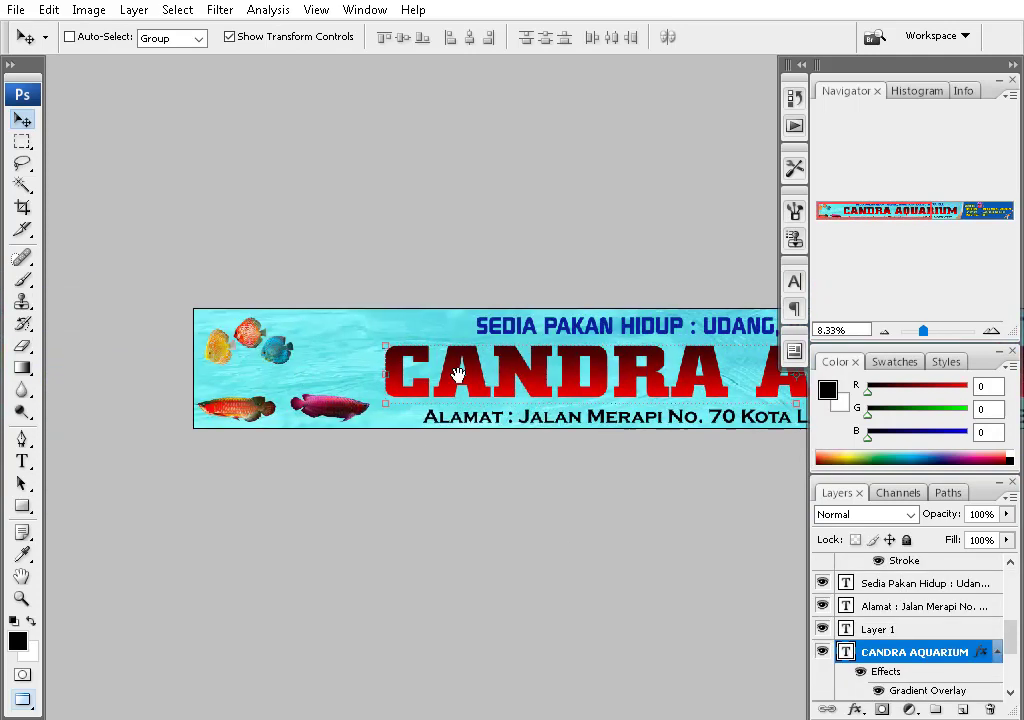
- Brighten the flowerhorn photo with a Levels midtone adjustment
{"action": "key", "text": "ctrl+plus"}
{"action": "key", "text": "ctrl+plus"}
{"action": "key", "text": "ctrl+minus"}
{"action": "left_click", "coordinate": [622, 526], "text": "ctrl"}
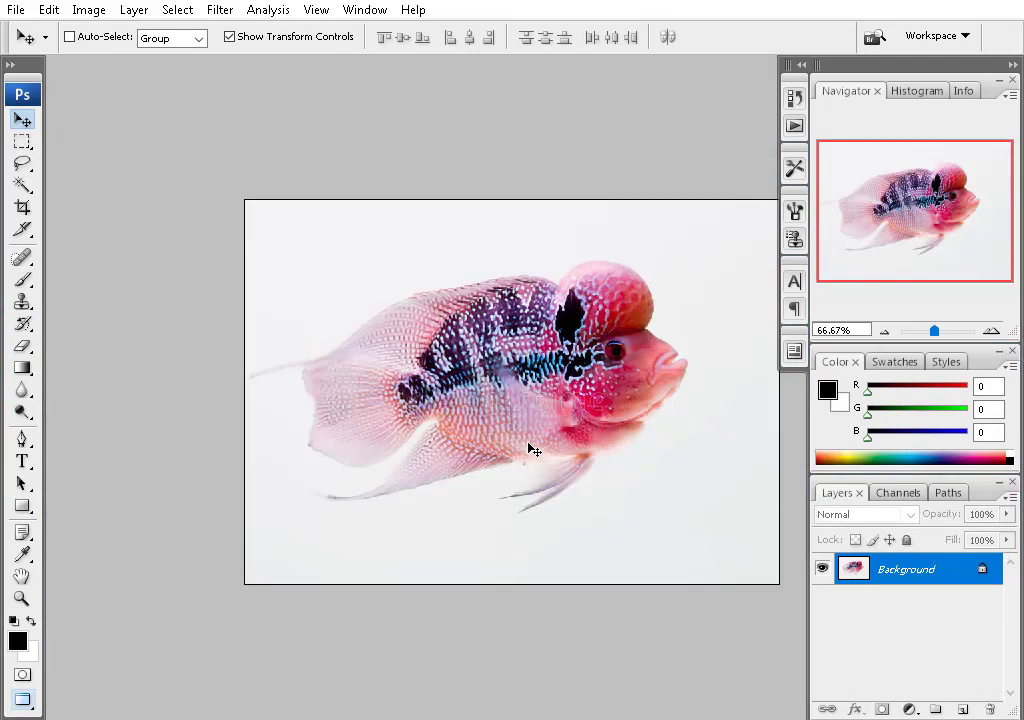
{"action": "key", "text": "ctrl+l"}
{"action": "left_click_drag", "start_coordinate": [512, 150], "coordinate": [821, 81]}
{"action": "left_click_drag", "start_coordinate": [773, 253], "coordinate": [868, 255]}
{"action": "key", "text": "Return"}
- Hide the adjusted copy layer and close the flowerhorn source image without saving
{"action": "key", "text": "w"}
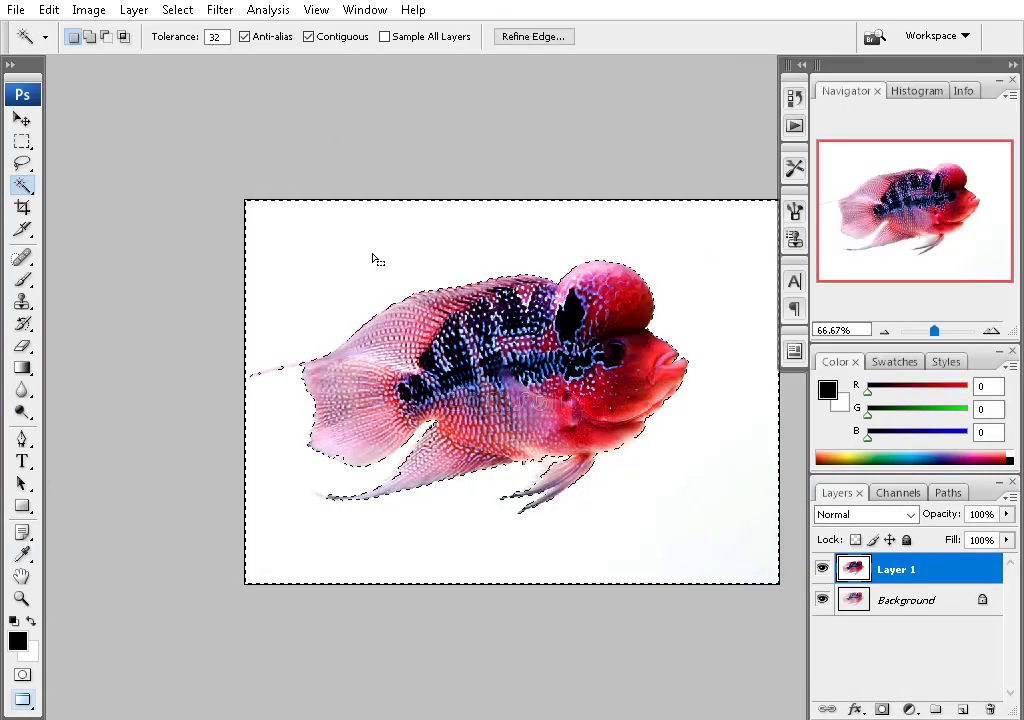
{"action": "left_click", "coordinate": [822, 569]}
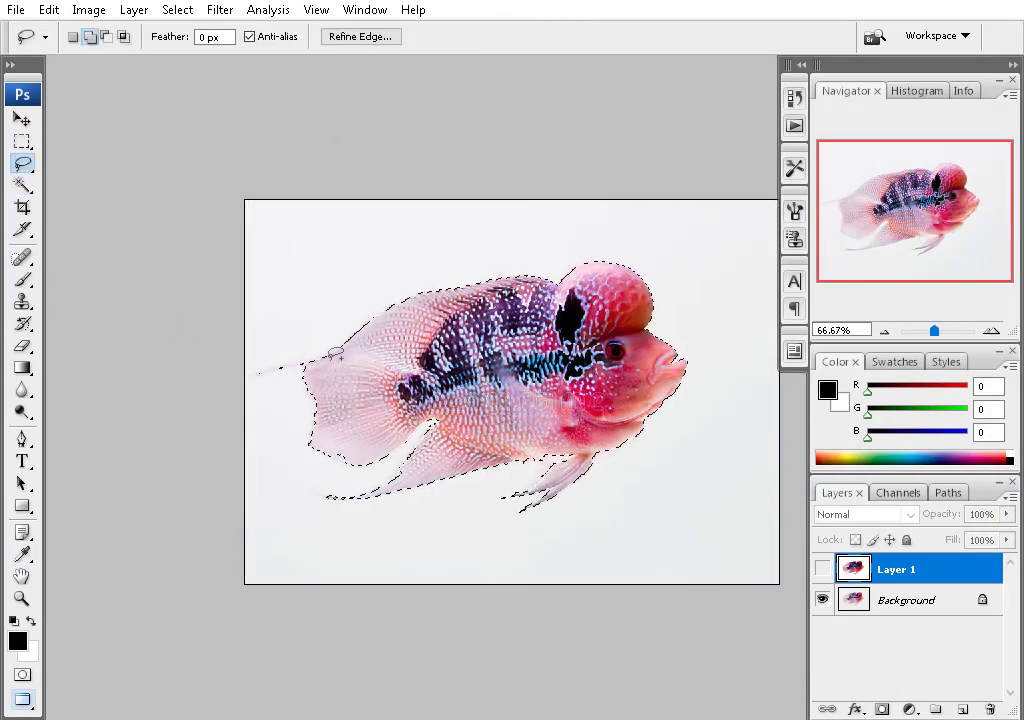
{"action": "key", "text": "ctrl+w"}
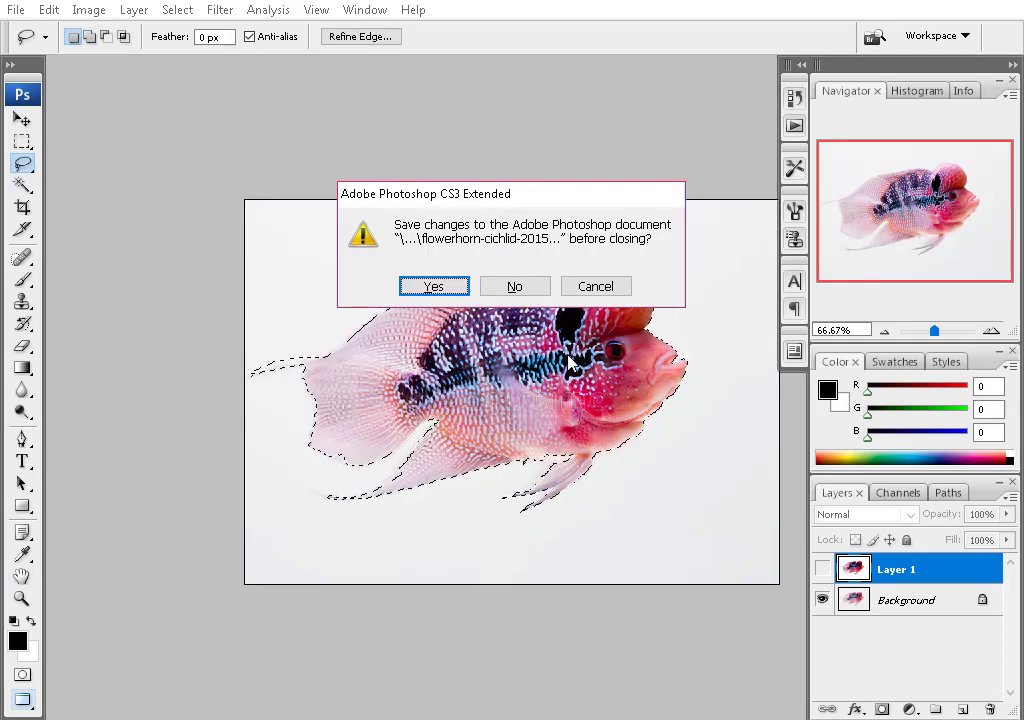
{"action": "key", "text": "Escape"}
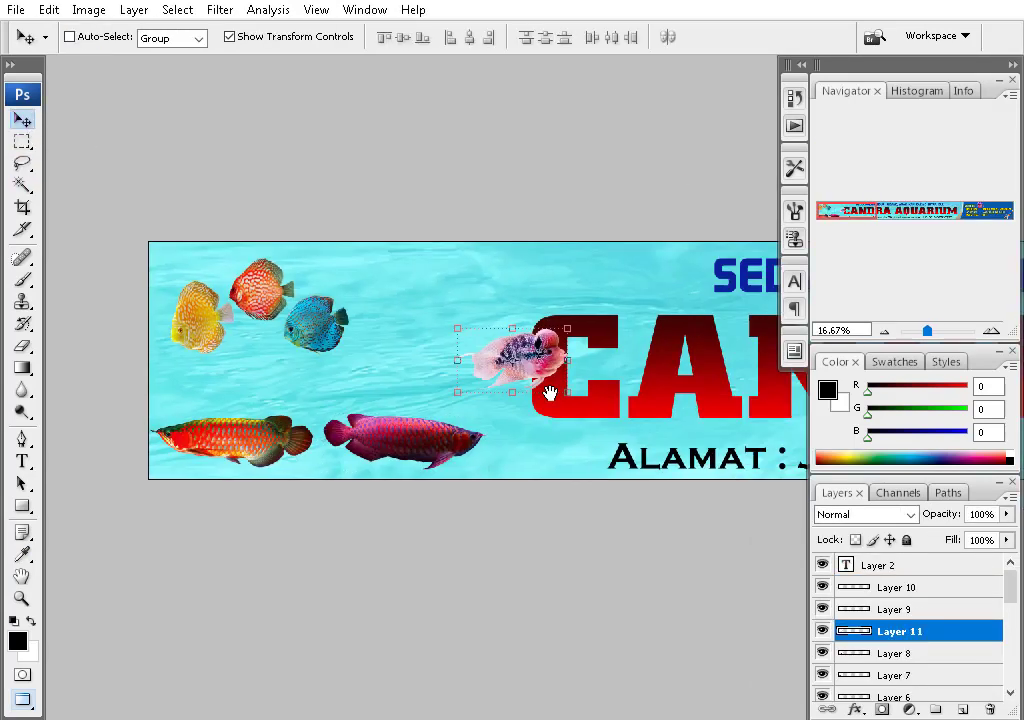
- Place the pale flowerhorn on the left with the red arowana beside it
{"action": "left_click_drag", "start_coordinate": [549, 393], "coordinate": [377, 359]}
{"action": "left_click_drag", "start_coordinate": [63, 427], "coordinate": [158, 348]}
{"action": "left_click_drag", "start_coordinate": [313, 313], "coordinate": [320, 286]}
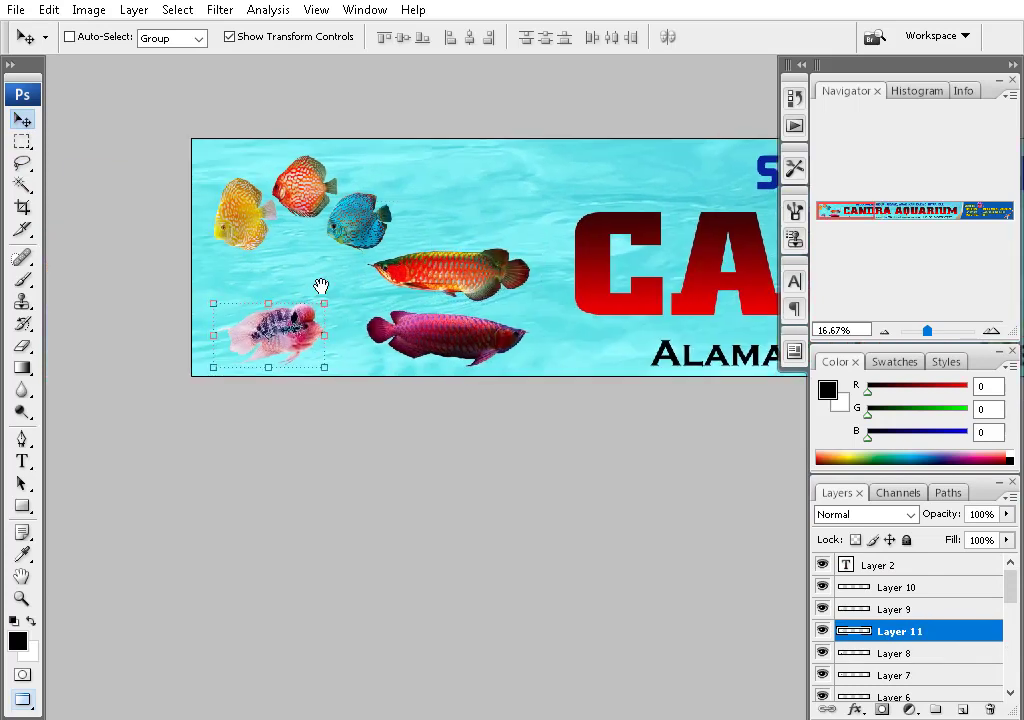
- Reposition the blue and red discus, then shift the three discus fish up and right
{"action": "left_click_drag", "start_coordinate": [359, 221], "coordinate": [278, 268]}
{"action": "left_click_drag", "start_coordinate": [328, 200], "coordinate": [342, 224]}
{"action": "left_click", "coordinate": [277, 283], "text": "ctrl"}
{"action": "key", "text": "ctrl+t"}
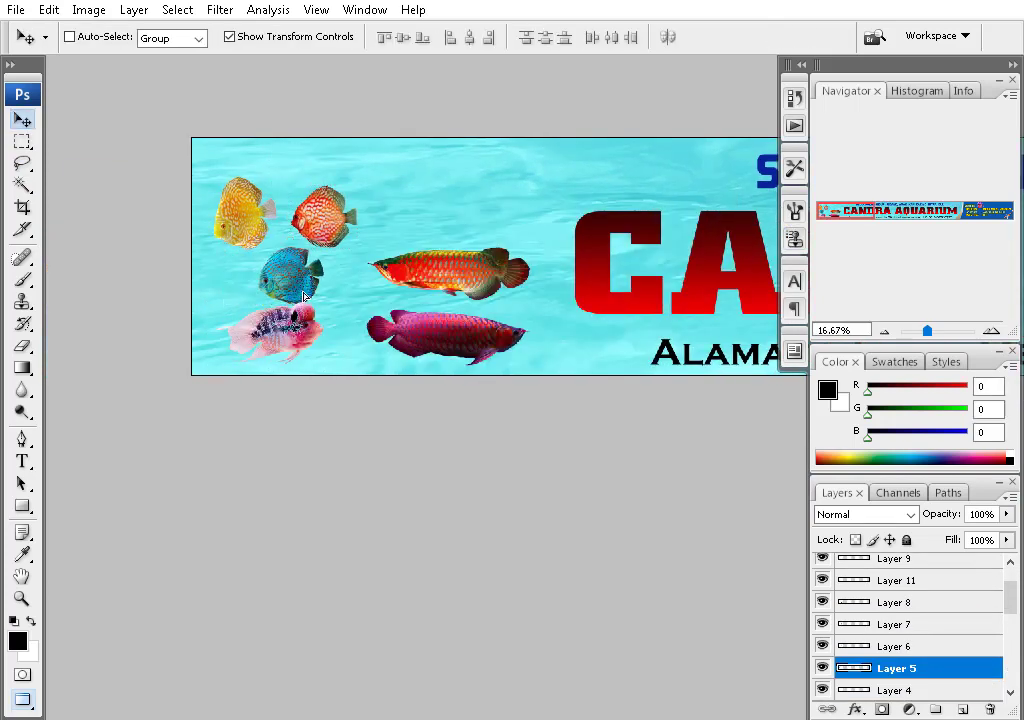
{"action": "right_click", "coordinate": [245, 210]}
{"action": "left_click", "coordinate": [293, 224], "text": "shift"}
{"action": "left_click_drag", "start_coordinate": [197, 170], "coordinate": [372, 155]}
- Move the red arowana left and the pale flowerhorn above the purple arowana
{"action": "left_click_drag", "start_coordinate": [477, 278], "coordinate": [352, 253]}
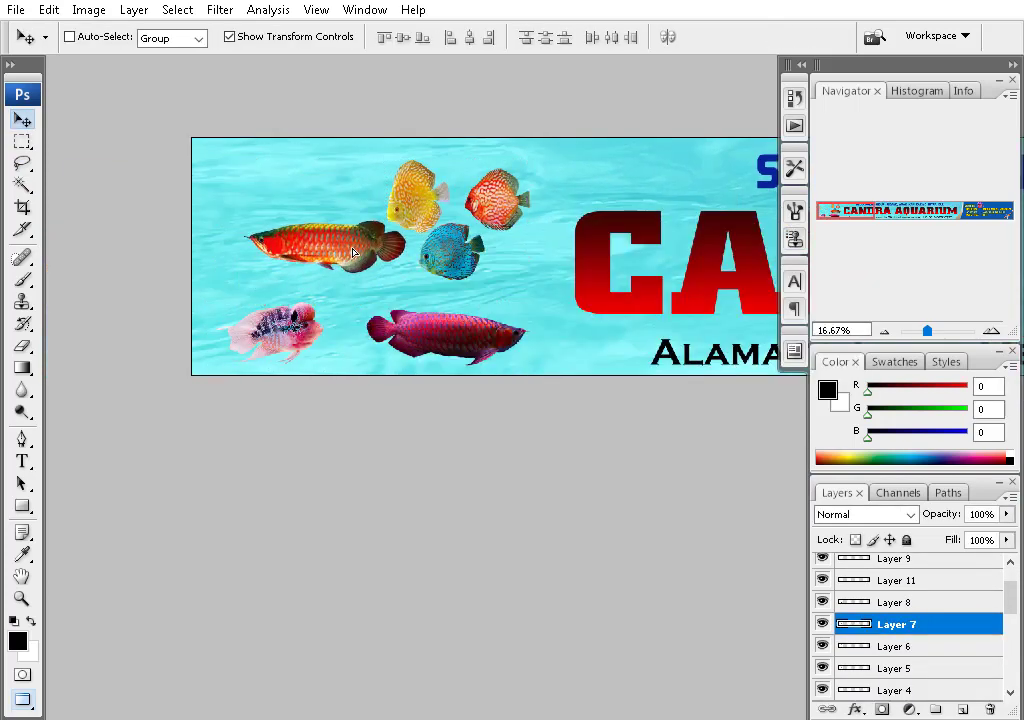
{"action": "left_click_drag", "start_coordinate": [226, 340], "coordinate": [336, 348]}
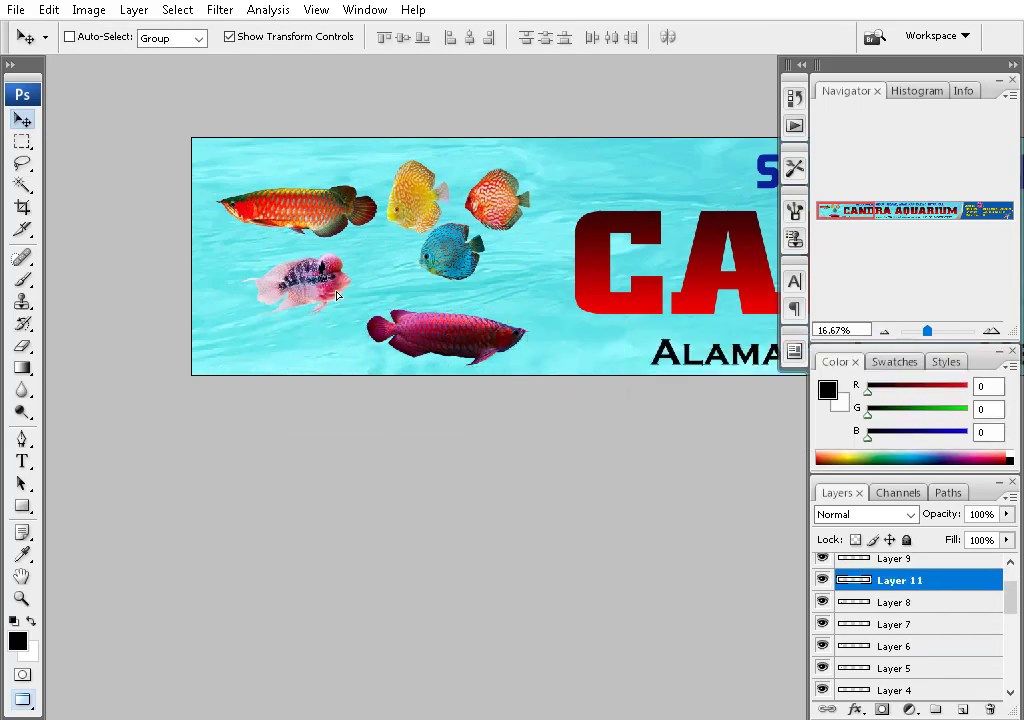
{"action": "right_click", "coordinate": [348, 264]}
{"action": "left_click", "coordinate": [380, 292]}
{"action": "key", "text": "ctrl+minus"}
{"action": "key", "text": "ctrl+minus"}
{"action": "key", "text": "ctrl+minus"}
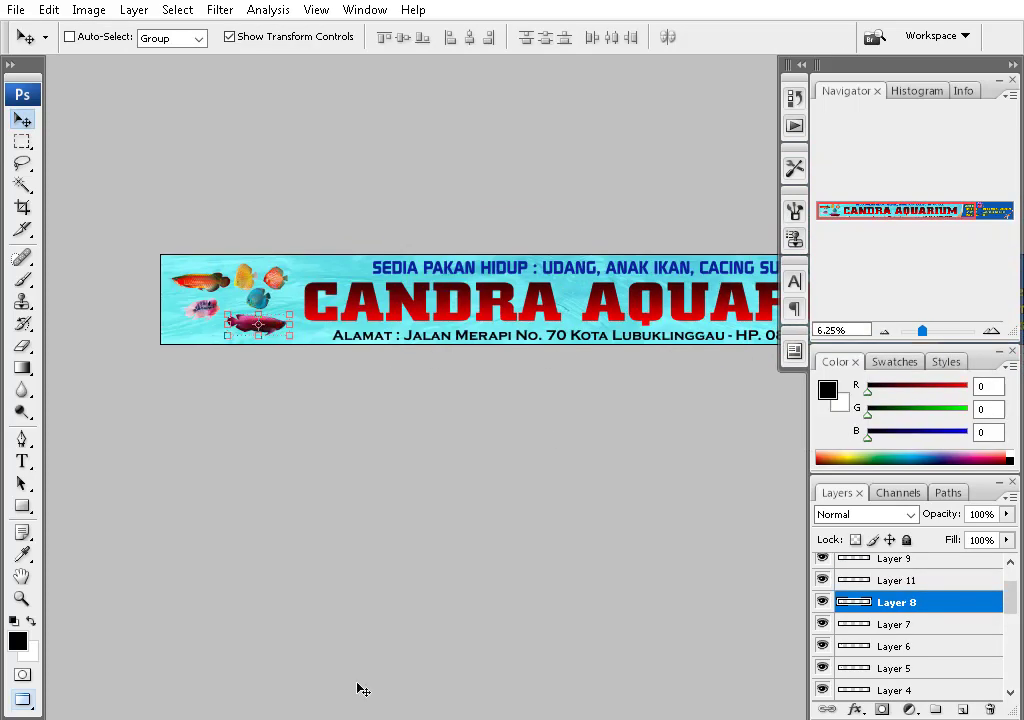
- Bring the butterfly koi image into the banner and place it up and right
{"action": "key", "text": "alt+Tab"}
{"action": "left_click_drag", "start_coordinate": [385, 395], "coordinate": [496, 416]}
{"action": "left_click_drag", "start_coordinate": [364, 131], "coordinate": [330, 170]}
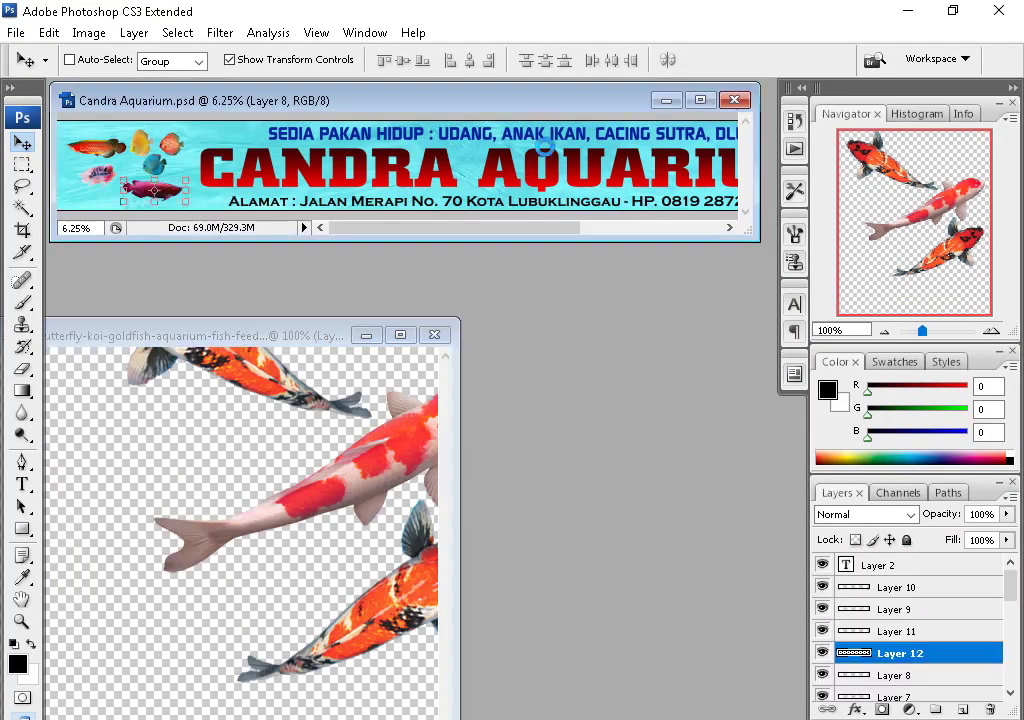
{"action": "left_click", "coordinate": [700, 100]}
{"action": "scroll", "coordinate": [521, 384], "scroll_direction": "up", "scroll_amount": 3}
{"action": "scroll", "coordinate": [310, 398], "scroll_direction": "right", "scroll_amount": 3}
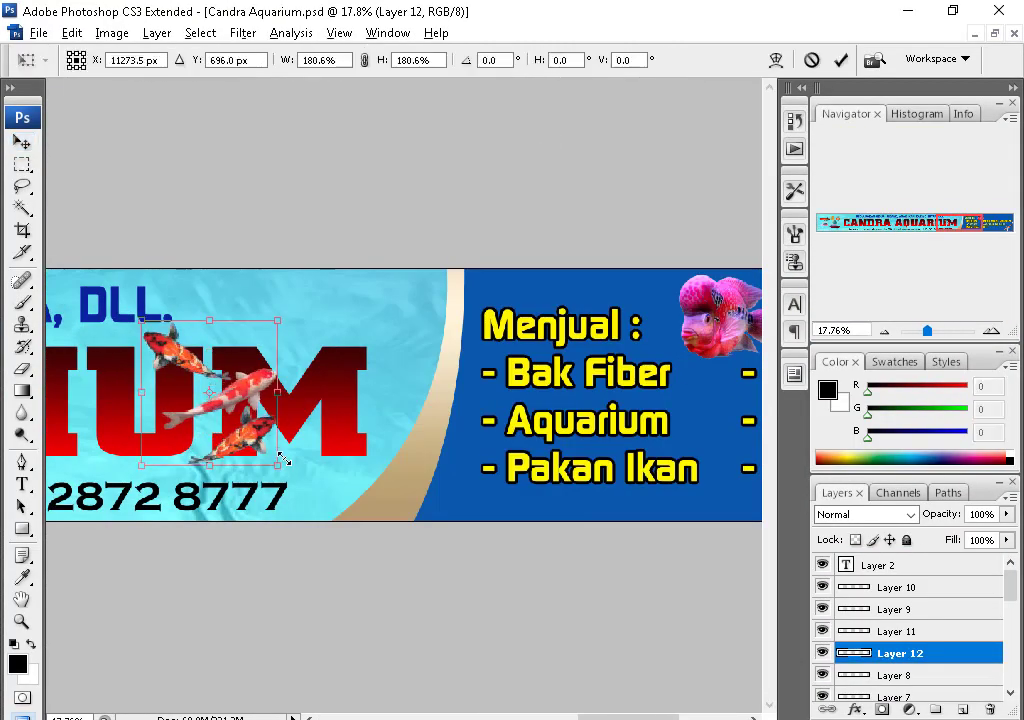
{"action": "left_click_drag", "start_coordinate": [255, 442], "coordinate": [447, 399]}
{"action": "key", "text": "Return"}
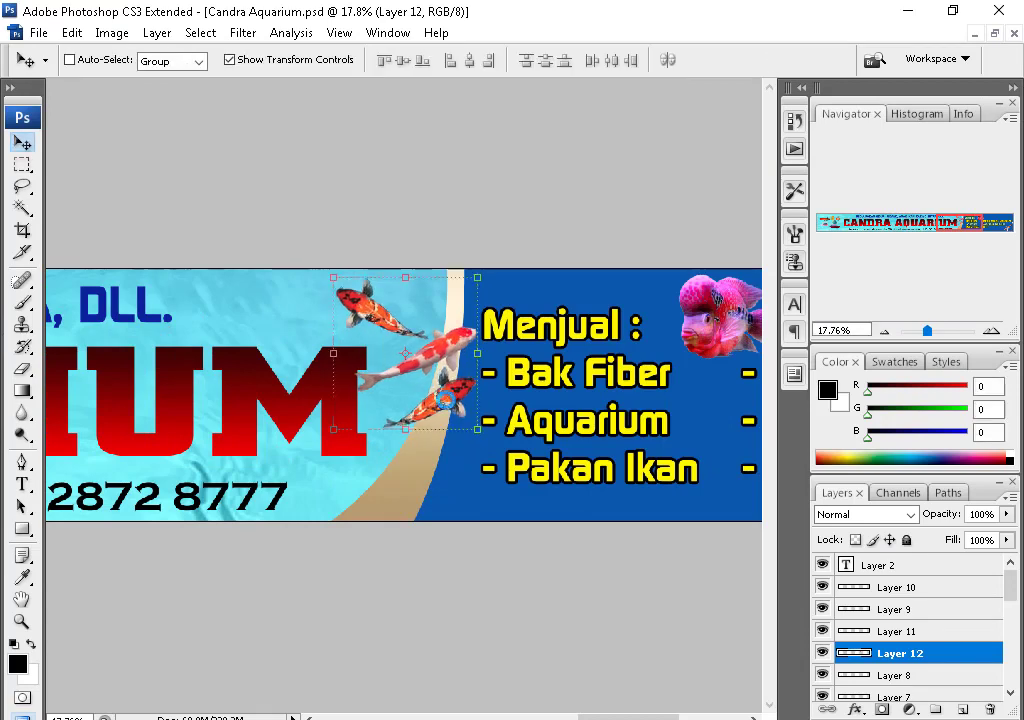
- Alt-drag a duplicate of the koi photo and nudge the copy into place
{"action": "scroll", "coordinate": [576, 393], "scroll_direction": "right", "scroll_amount": 5}
{"action": "scroll", "coordinate": [97, 411], "scroll_direction": "down", "scroll_amount": 1}
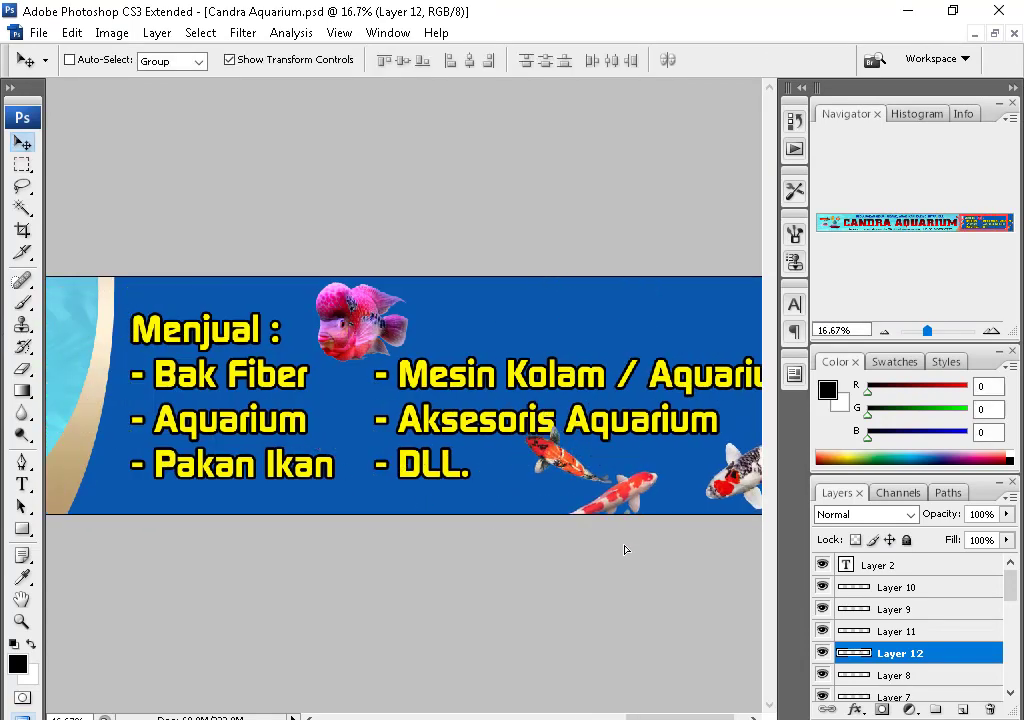
{"action": "scroll", "coordinate": [601, 551], "scroll_direction": "down", "scroll_amount": 2}
{"action": "scroll", "coordinate": [651, 468], "scroll_direction": "left", "scroll_amount": 3}
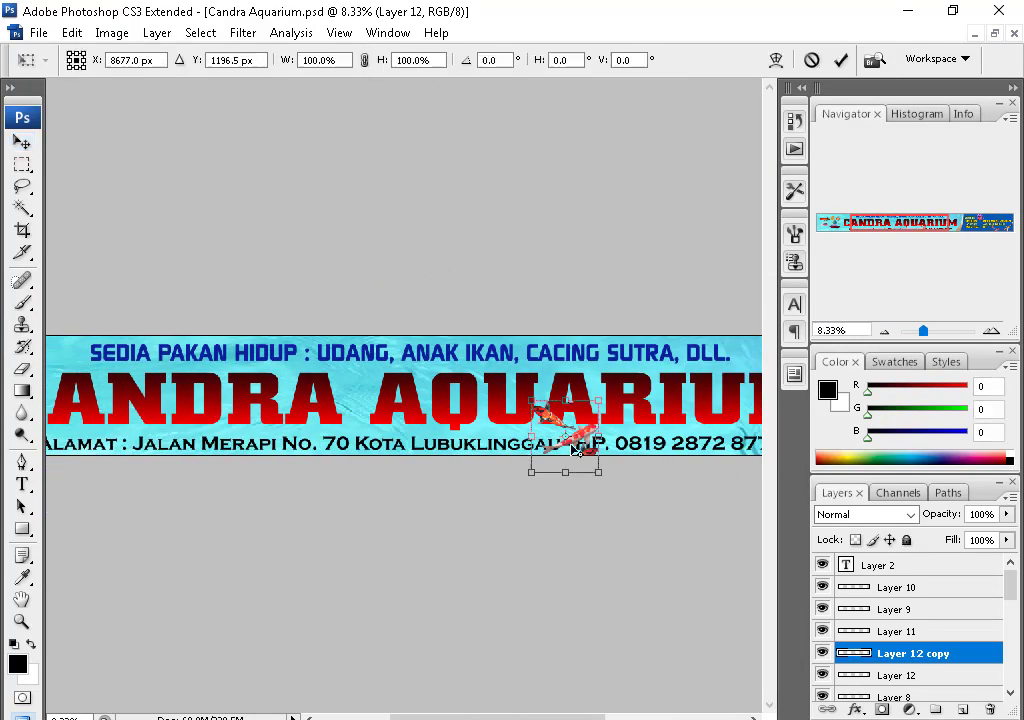
{"action": "left_click_drag", "start_coordinate": [548, 468], "coordinate": [366, 437]}
{"action": "scroll", "coordinate": [517, 420], "scroll_direction": "left", "scroll_amount": 3}
{"action": "key", "text": "f"}
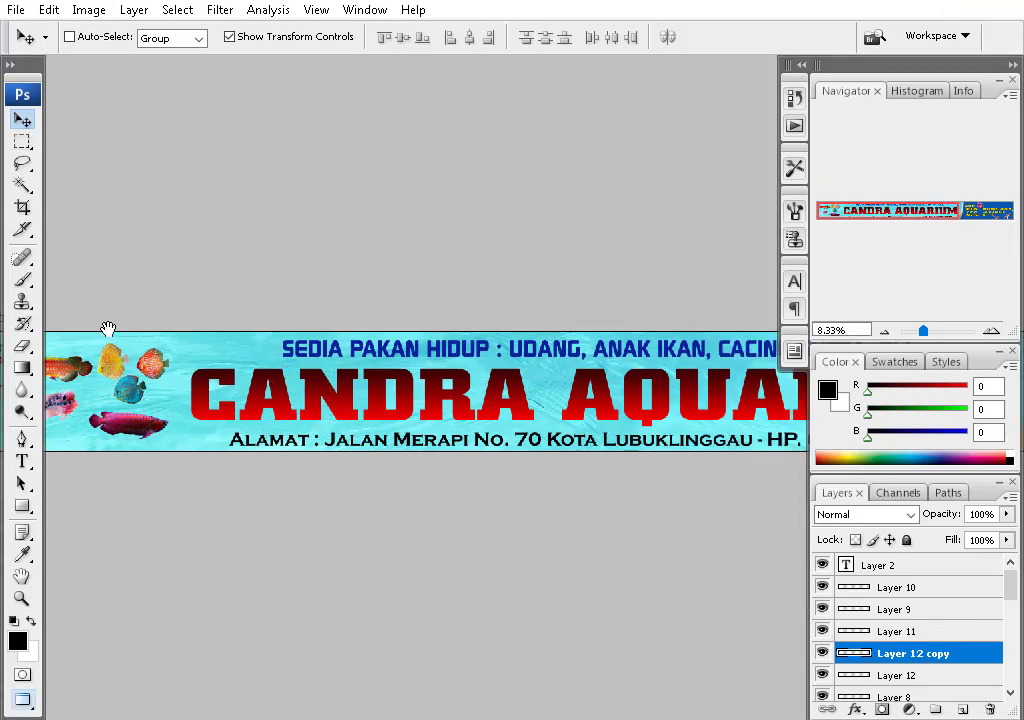
{"action": "scroll", "coordinate": [105, 267], "scroll_direction": "up", "scroll_amount": 4}
{"action": "left_click_drag", "start_coordinate": [584, 438], "coordinate": [557, 419]}
- Move the red arowana down and the flowerhorn below it
{"action": "scroll", "coordinate": [557, 419], "scroll_direction": "down", "scroll_amount": 1}
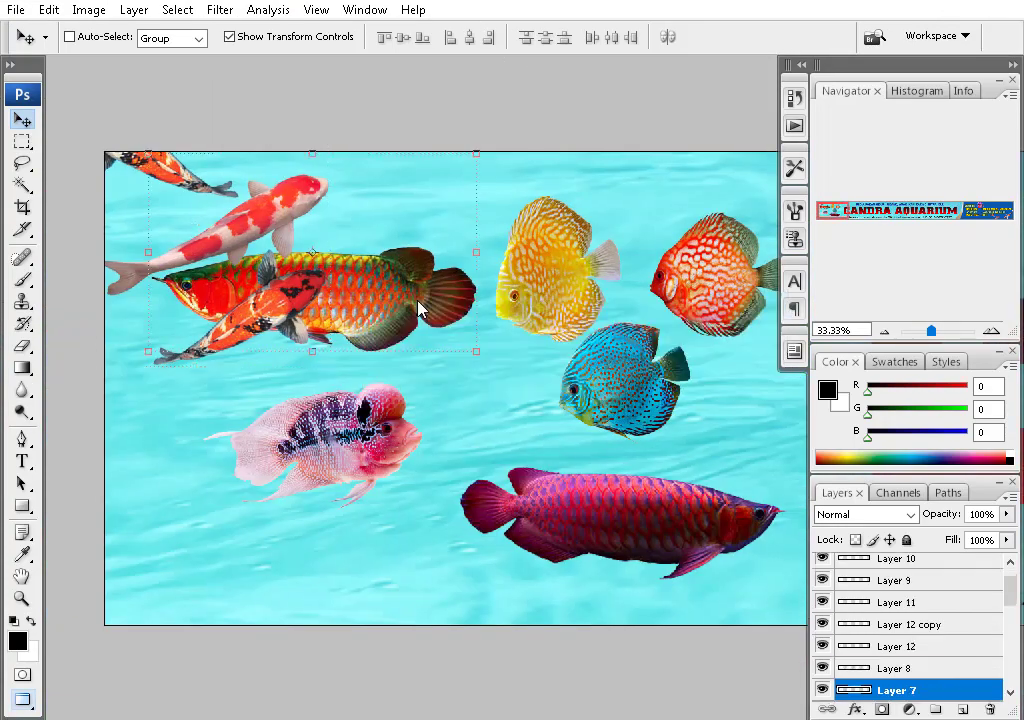
{"action": "left_click_drag", "start_coordinate": [334, 240], "coordinate": [270, 411]}
{"action": "scroll", "coordinate": [270, 411], "scroll_direction": "right", "scroll_amount": 3}
{"action": "left_click", "coordinate": [557, 507], "text": "ctrl"}
{"action": "left_click", "coordinate": [150, 385], "text": "ctrl"}
{"action": "left_click_drag", "start_coordinate": [150, 385], "coordinate": [240, 235]}
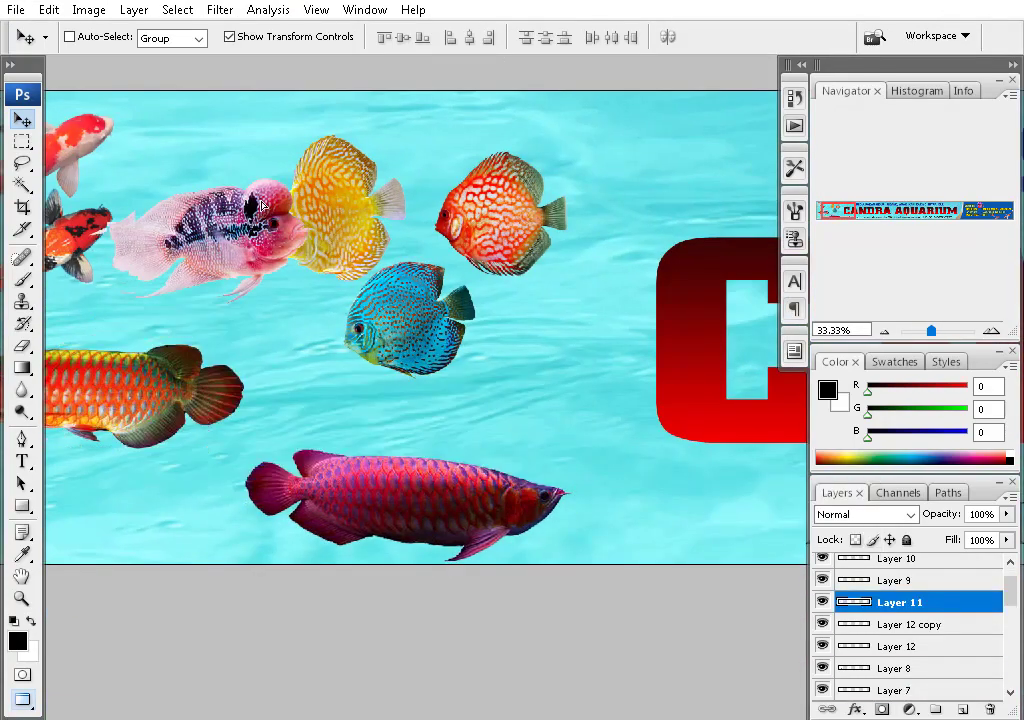
{"action": "scroll", "coordinate": [400, 300], "scroll_direction": "left", "scroll_amount": 5}
{"action": "left_click_drag", "start_coordinate": [630, 178], "coordinate": [470, 445]}
- Pick Layer 6 and Layer 4 (the blue discus) from the layer lists under the fish
{"action": "left_click", "coordinate": [570, 310], "text": "ctrl"}
{"action": "left_click", "coordinate": [410, 440], "text": "ctrl"}
{"action": "scroll", "coordinate": [633, 422], "scroll_direction": "down", "scroll_amount": 2}
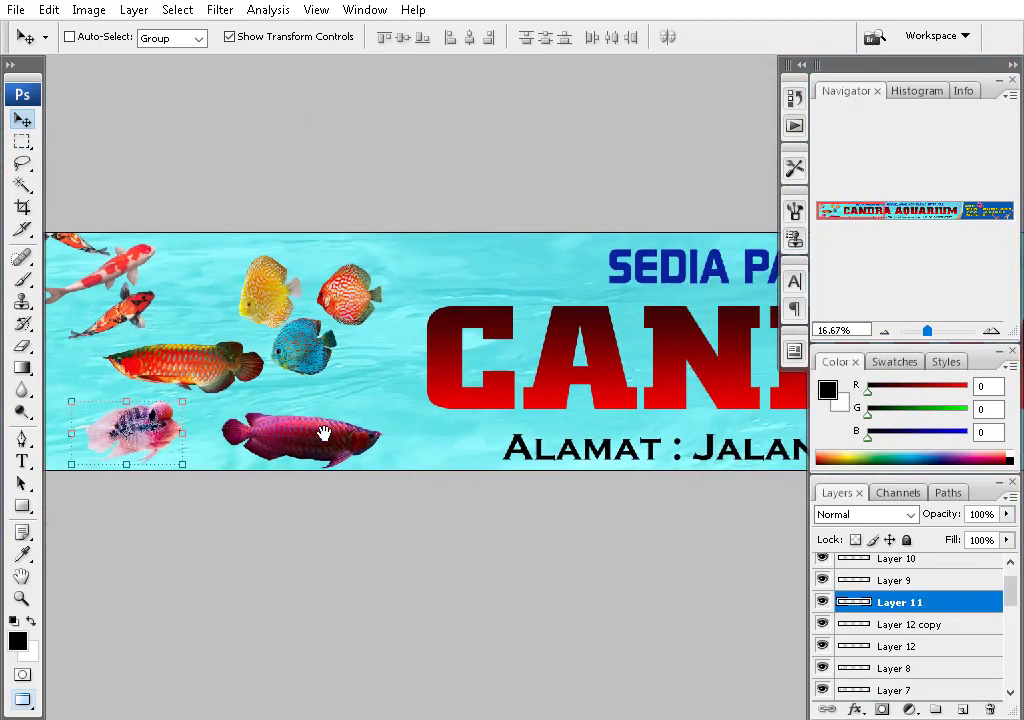
{"action": "right_click", "coordinate": [283, 297]}
{"action": "left_click", "coordinate": [305, 297]}
{"action": "left_click", "coordinate": [320, 340], "text": "ctrl"}
{"action": "right_click", "coordinate": [385, 312]}
{"action": "left_click", "coordinate": [385, 312]}
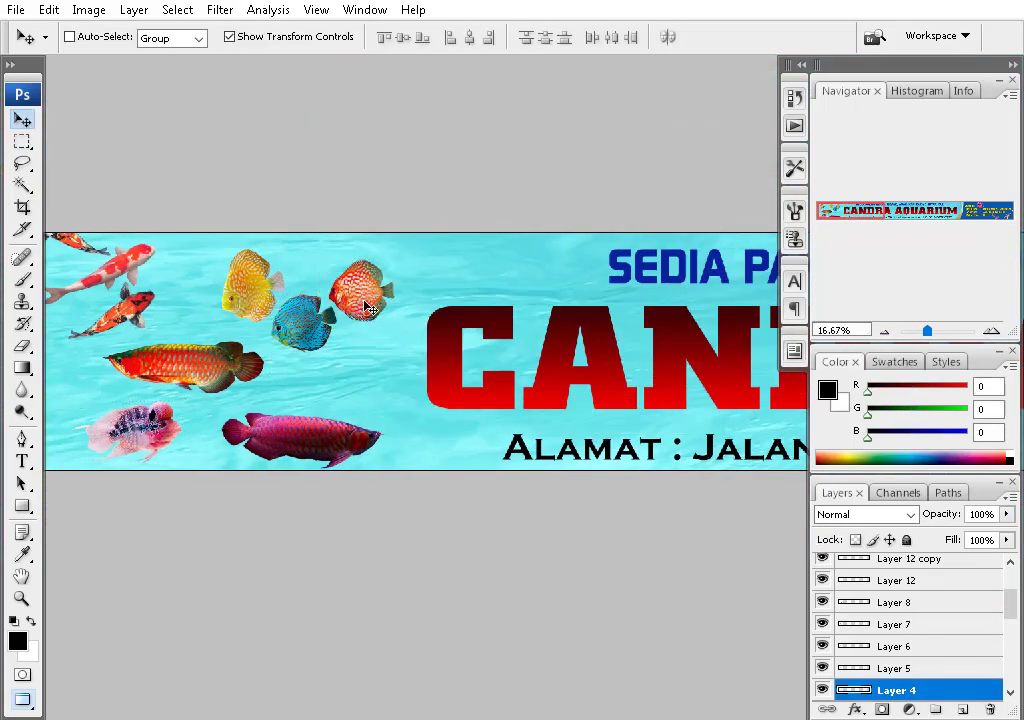
{"action": "scroll", "coordinate": [450, 384], "scroll_direction": "down", "scroll_amount": 2}
{"action": "scroll", "coordinate": [381, 390], "scroll_direction": "up", "scroll_amount": 1}
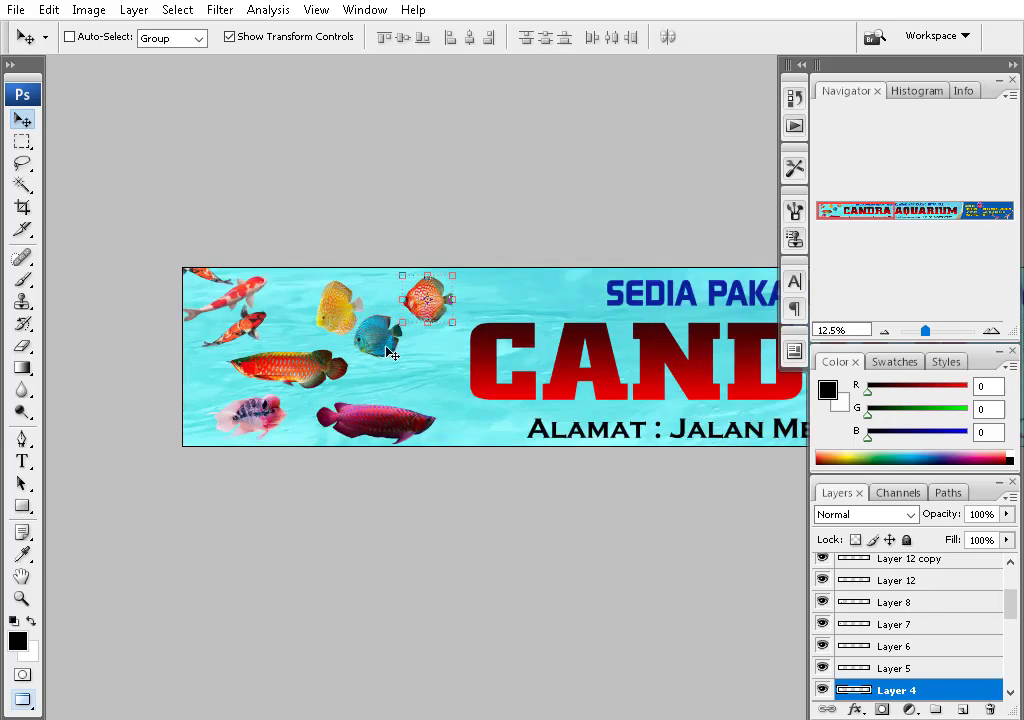
- Move the flowerhorn toward the title and shift the three discus fish up and right
{"action": "left_click", "coordinate": [289, 424], "text": "ctrl"}
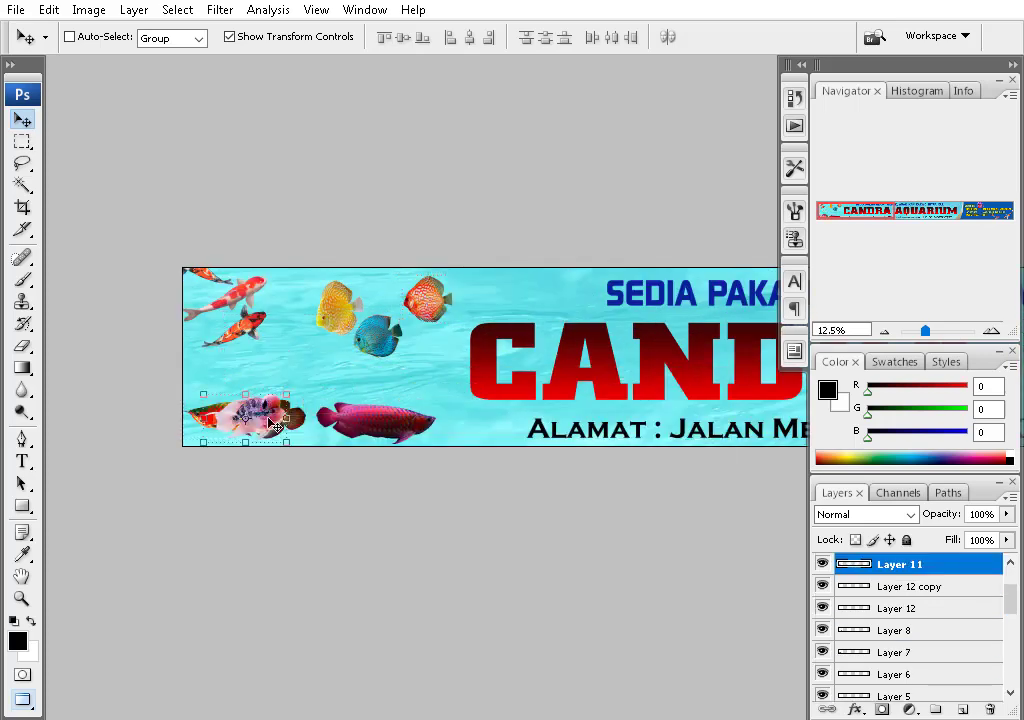
{"action": "left_click_drag", "start_coordinate": [289, 424], "coordinate": [529, 345]}
{"action": "right_click", "coordinate": [402, 354]}
{"action": "left_click", "coordinate": [416, 350]}
{"action": "left_click", "coordinate": [450, 315], "text": "ctrl+shift"}
{"action": "right_click", "coordinate": [490, 338]}
{"action": "left_click_drag", "start_coordinate": [400, 340], "coordinate": [325, 360]}
{"action": "left_click", "coordinate": [500, 345]}
{"action": "left_click", "coordinate": [420, 345], "text": "ctrl"}
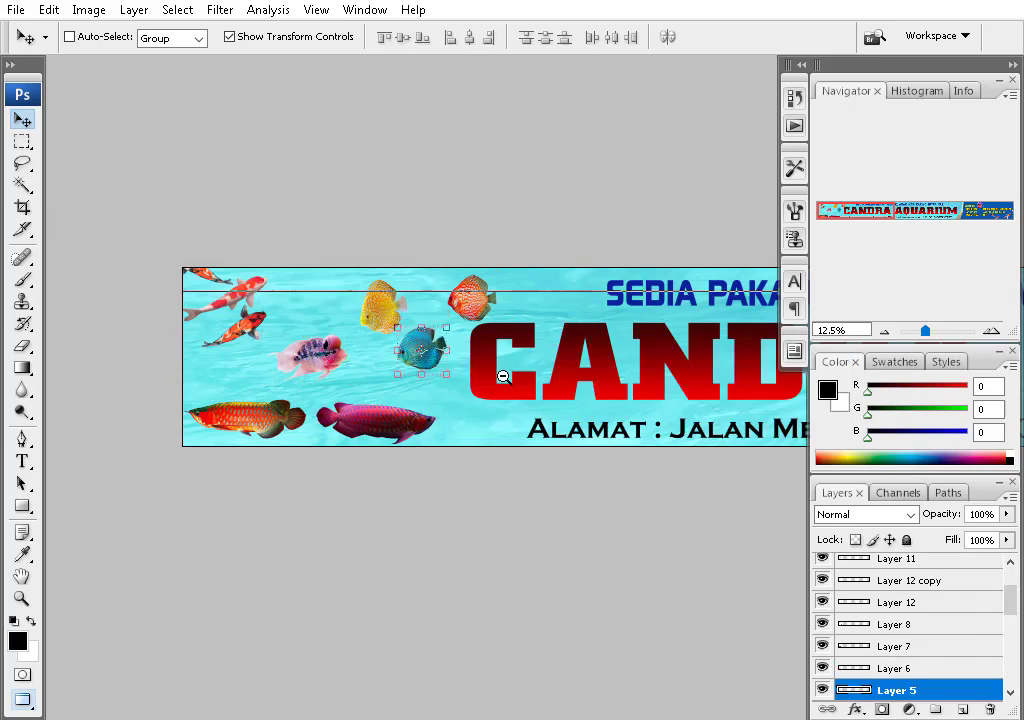
- Duplicate the flowerhorn Layer 11 with Ctrl+J and move the copy into the blue panel
{"action": "scroll", "coordinate": [504, 377], "scroll_direction": "down", "scroll_amount": 2}
{"action": "scroll", "coordinate": [600, 425], "scroll_direction": "up", "scroll_amount": 5}
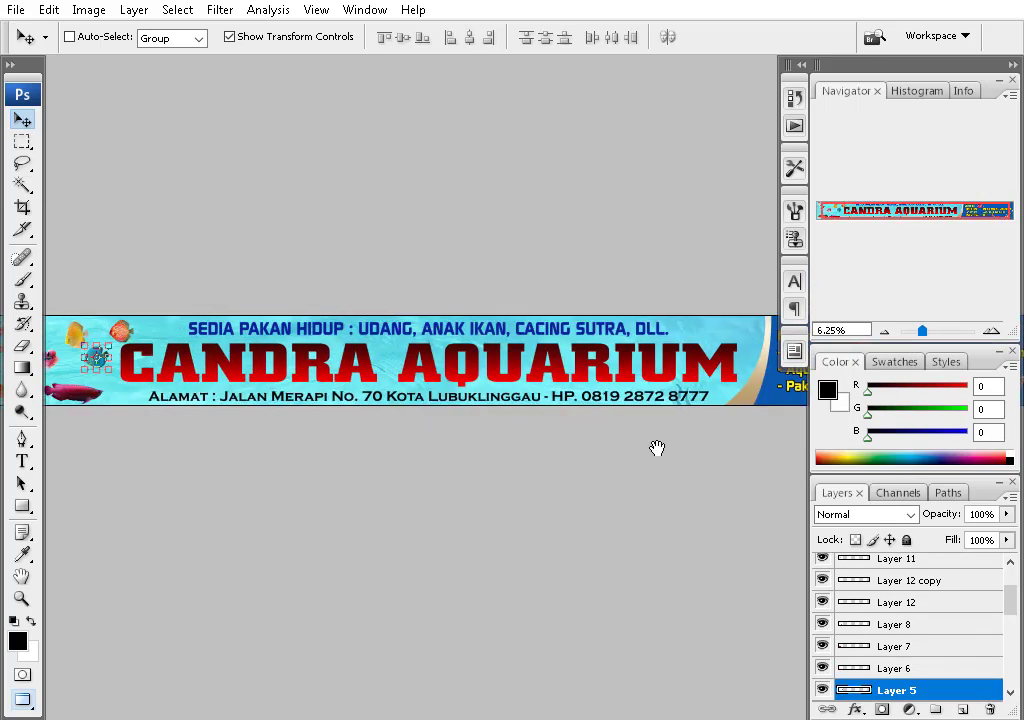
{"action": "right_click", "coordinate": [229, 380]}
{"action": "left_click", "coordinate": [270, 389]}
{"action": "scroll", "coordinate": [676, 430], "scroll_direction": "up", "scroll_amount": 2}
{"action": "key", "text": "ctrl+j"}
{"action": "scroll", "coordinate": [676, 430], "scroll_direction": "down", "scroll_amount": 4}
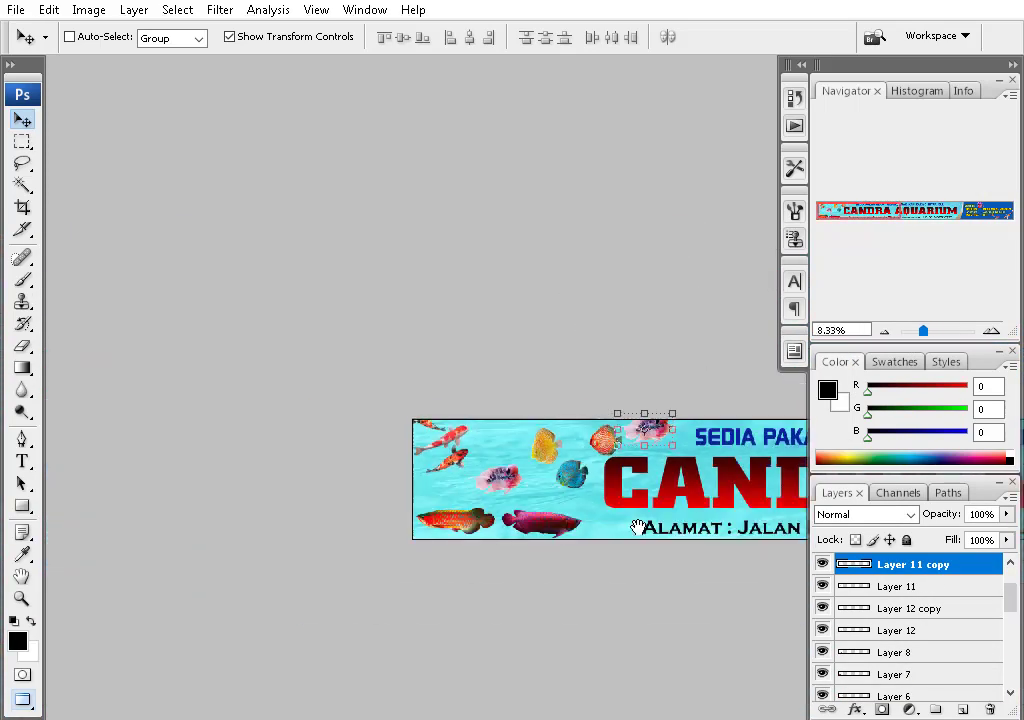
{"action": "left_click_drag", "start_coordinate": [720, 406], "coordinate": [328, 357]}
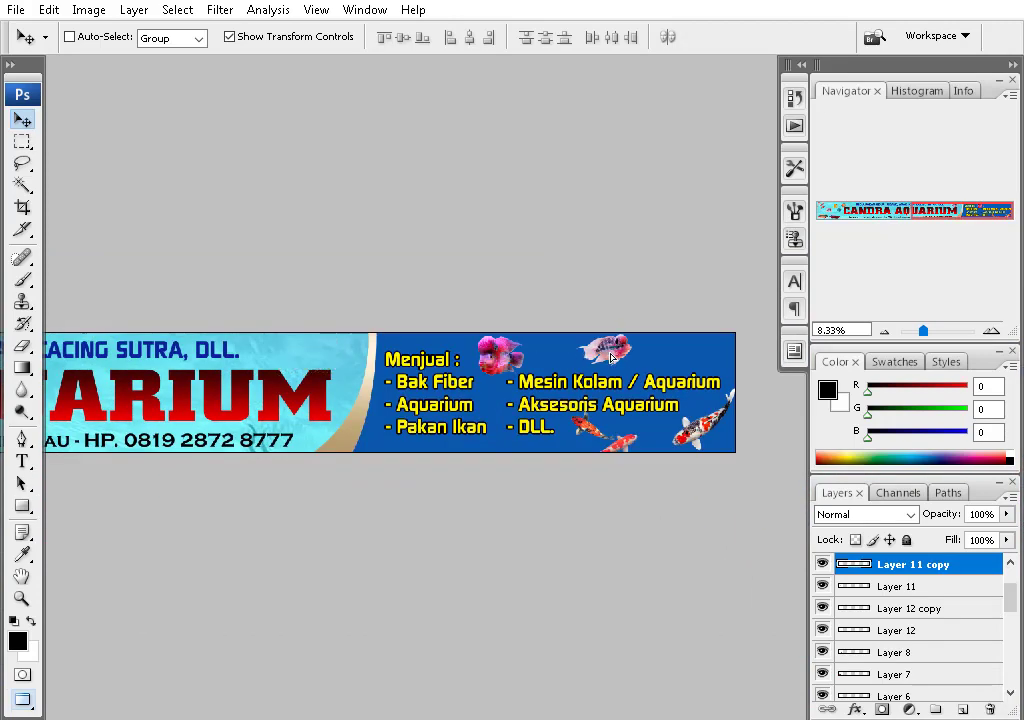
{"action": "left_click_drag", "start_coordinate": [362, 440], "coordinate": [223, 374]}
- Flip the flowerhorn copy horizontally and place it beside the title's final M
{"action": "key", "text": "ctrl+t"}
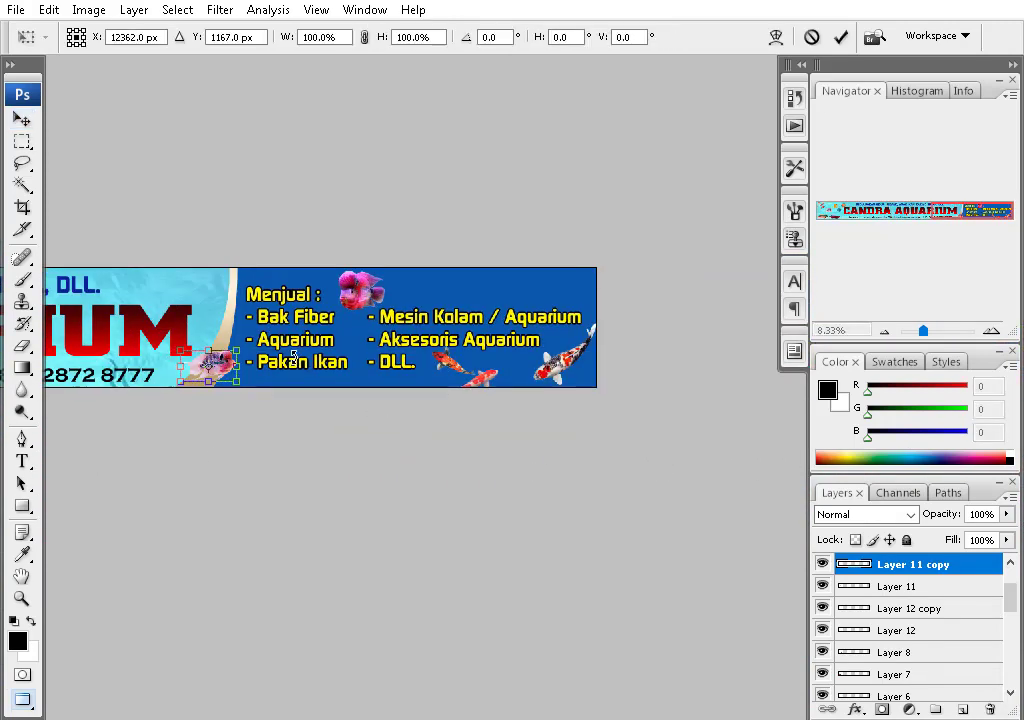
{"action": "right_click", "coordinate": [176, 296]}
{"action": "left_click", "coordinate": [220, 499]}
{"action": "key", "text": "Return"}
{"action": "scroll", "coordinate": [266, 519], "scroll_direction": "up", "scroll_amount": 2}
{"action": "left_click_drag", "start_coordinate": [266, 519], "coordinate": [266, 446]}
{"action": "scroll", "coordinate": [420, 478], "scroll_direction": "down", "scroll_amount": 3}
{"action": "left_click", "coordinate": [440, 400], "text": "ctrl"}
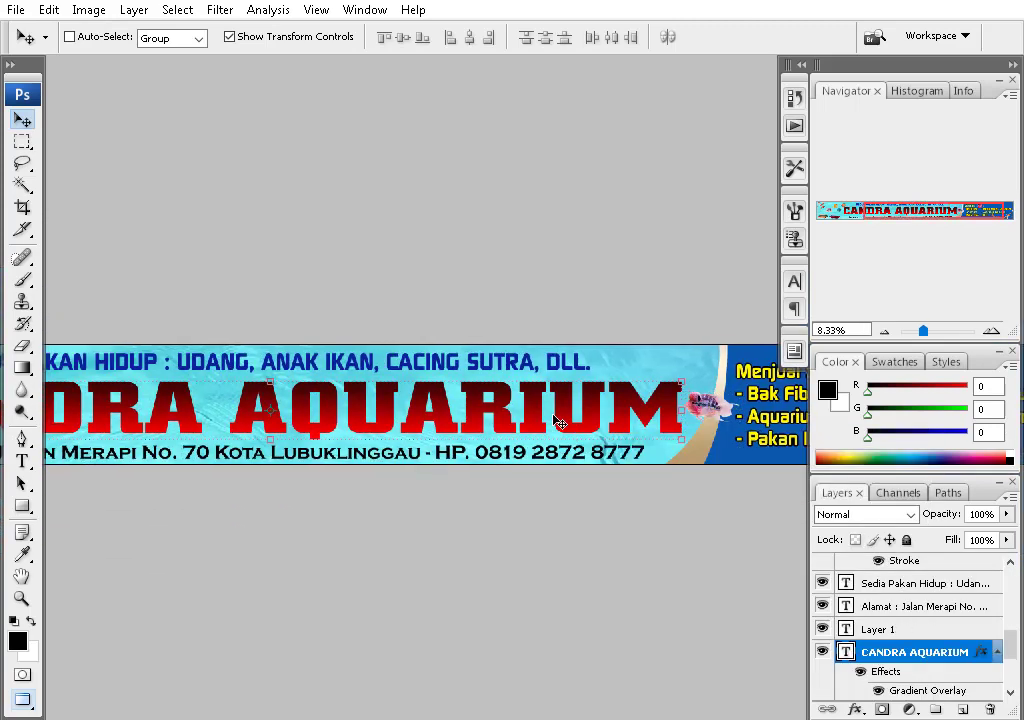
- Add a gradient-filled Stroke effect to the CANDRA AQUARIUM title with a gold preset
{"action": "left_click", "coordinate": [855, 709]}
{"action": "left_click", "coordinate": [815, 705]}
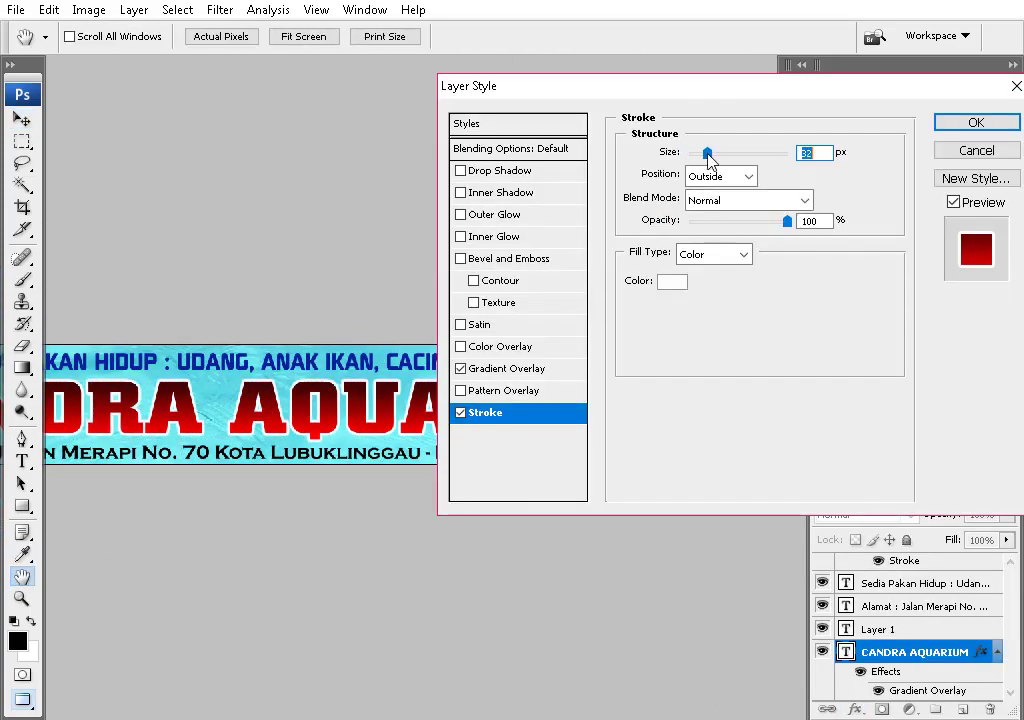
{"action": "left_click", "coordinate": [714, 254]}
{"action": "left_click", "coordinate": [705, 284]}
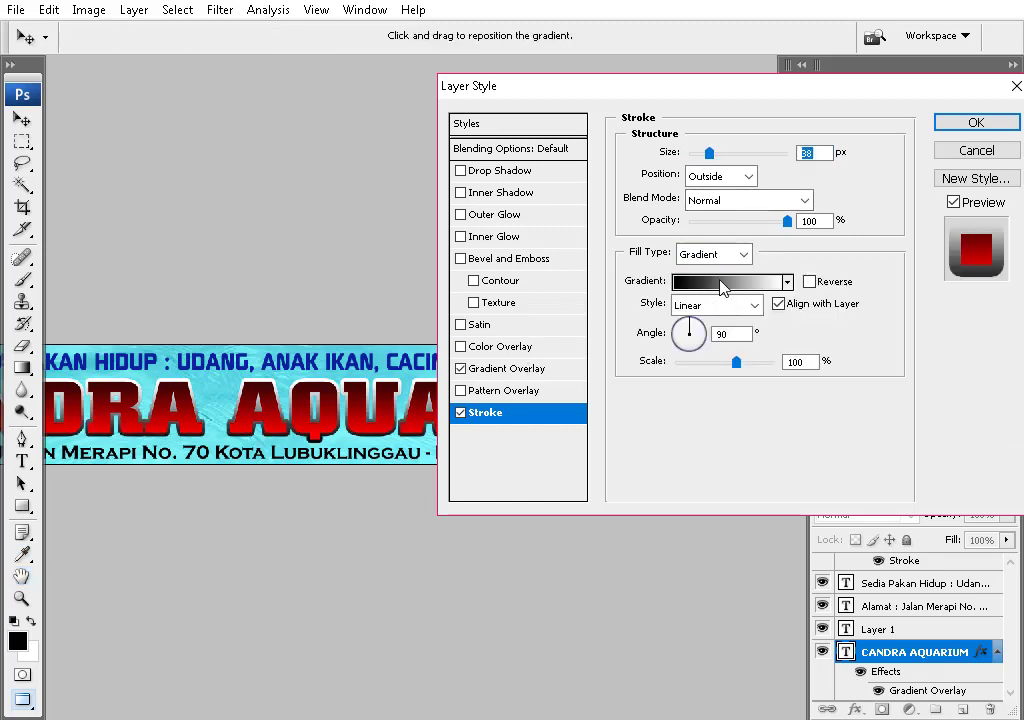
{"action": "left_click", "coordinate": [722, 284]}
- Compare gold and yellow gradient presets for the stroke, settling on a light tan-gold
{"action": "scroll", "coordinate": [727, 178], "scroll_direction": "down", "scroll_amount": 2}
{"action": "left_click", "coordinate": [727, 178]}
{"action": "left_click", "coordinate": [663, 197]}
{"action": "left_click", "coordinate": [722, 167]}
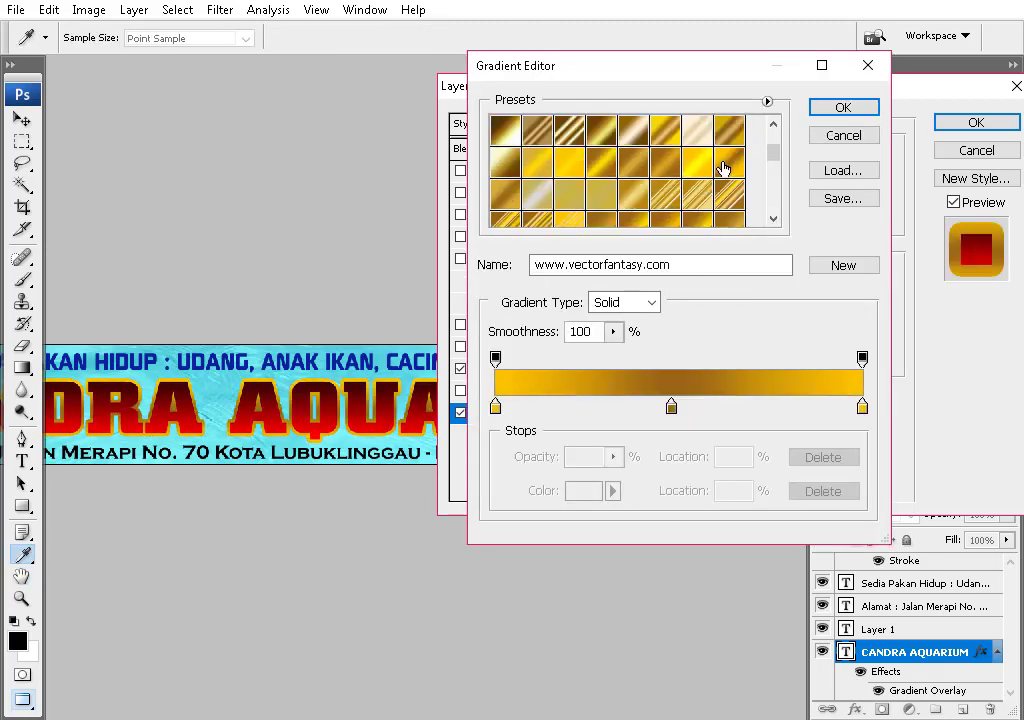
{"action": "scroll", "coordinate": [562, 183], "scroll_direction": "up", "scroll_amount": 3}
{"action": "left_click", "coordinate": [562, 183]}
{"action": "left_click", "coordinate": [632, 198]}
{"action": "left_click", "coordinate": [709, 149]}
{"action": "left_click", "coordinate": [722, 162]}
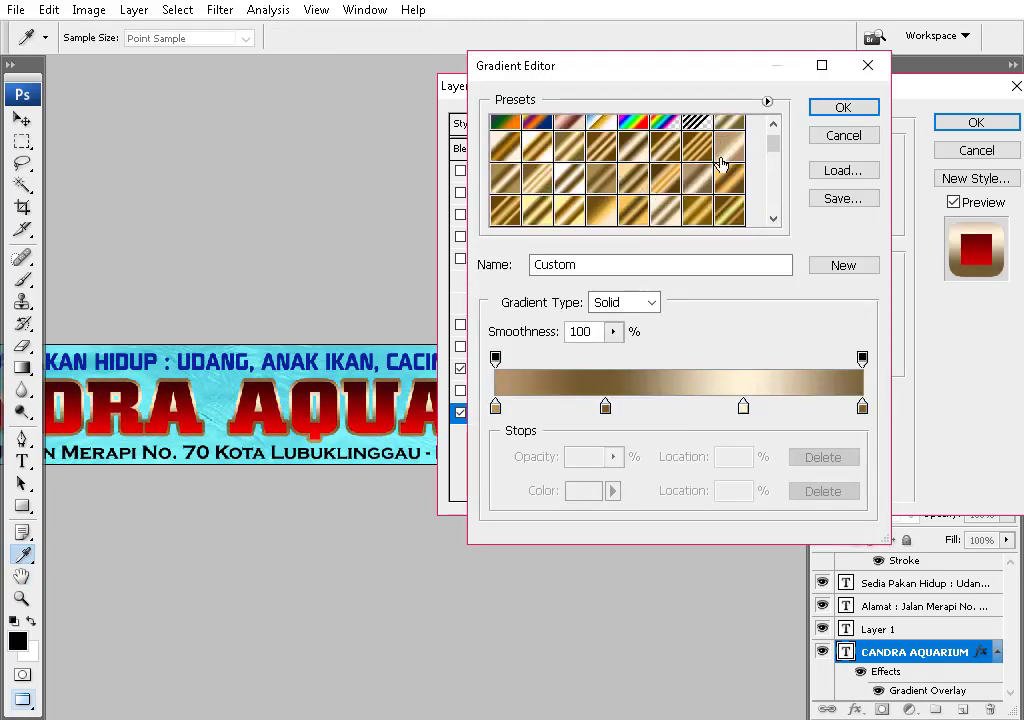
{"action": "scroll", "coordinate": [713, 201], "scroll_direction": "down", "scroll_amount": 1}
{"action": "left_click", "coordinate": [713, 201]}
{"action": "left_click", "coordinate": [744, 190]}
{"action": "left_click", "coordinate": [708, 196]}
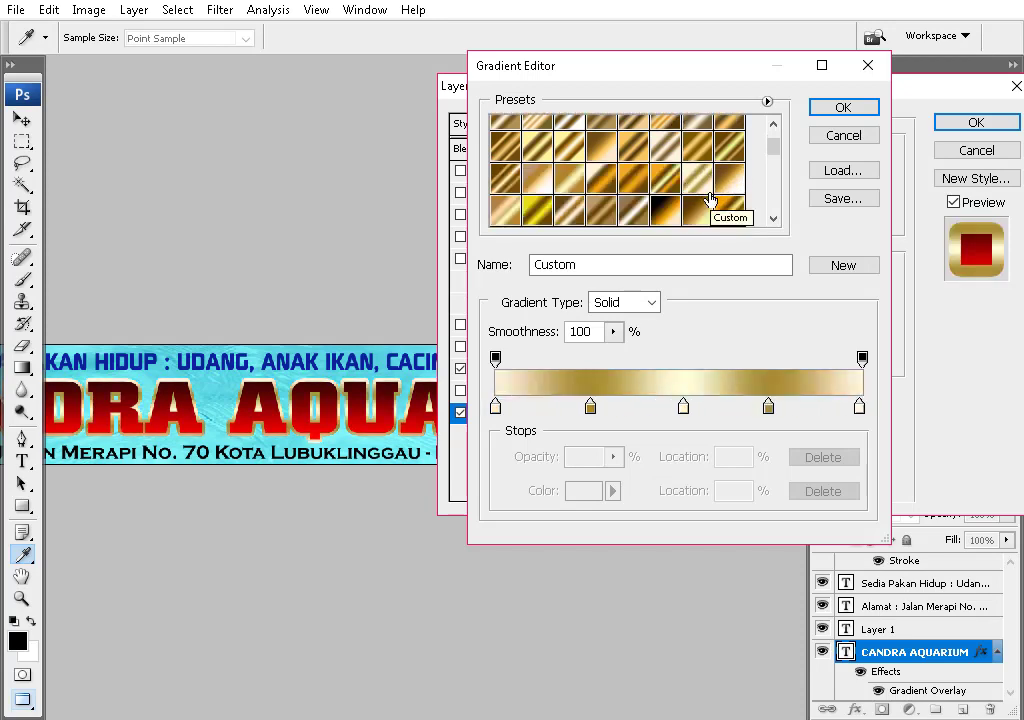
{"action": "left_click", "coordinate": [528, 210]}
{"action": "left_click", "coordinate": [558, 218]}
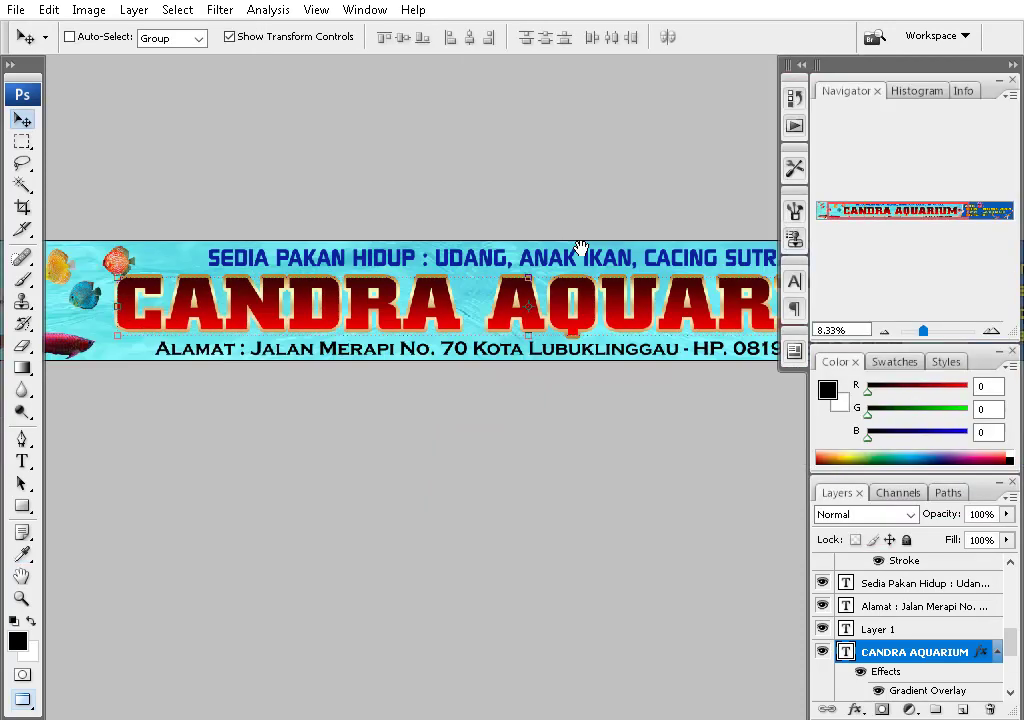
{"action": "scroll", "coordinate": [580, 249], "scroll_direction": "left", "scroll_amount": 3}
{"action": "scroll", "coordinate": [910, 640], "scroll_direction": "down", "scroll_amount": 1}
- Try yellow, green, orange and red-orange hues on the title gradient's end stop, then discard them
{"action": "double_click", "coordinate": [928, 668]}
{"action": "left_click", "coordinate": [741, 197]}
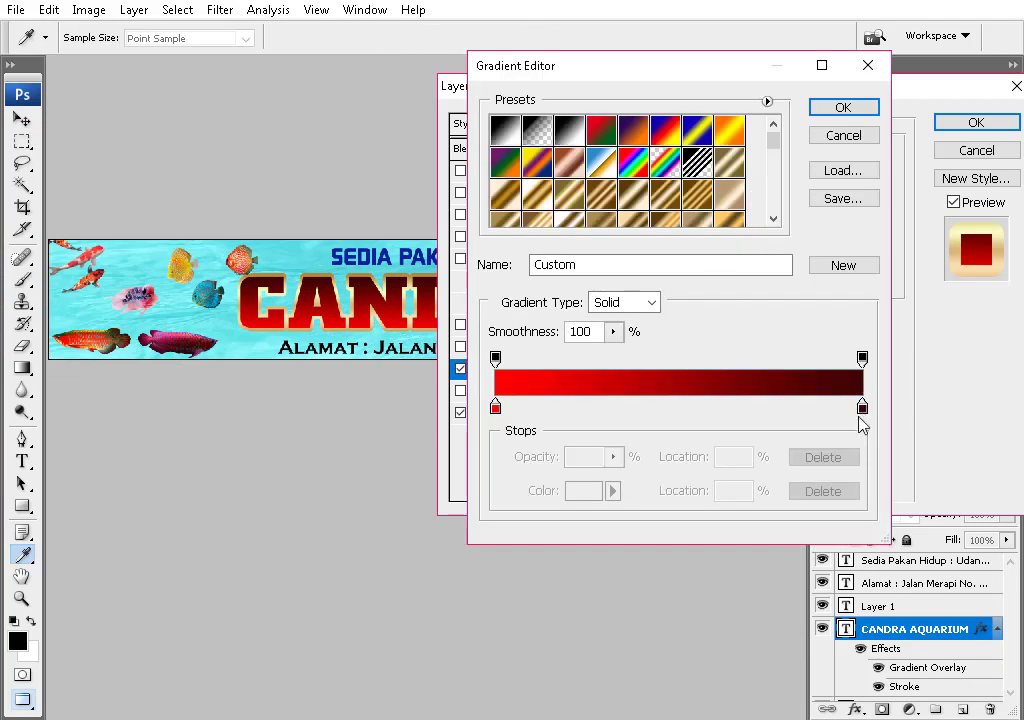
{"action": "left_click", "coordinate": [585, 491]}
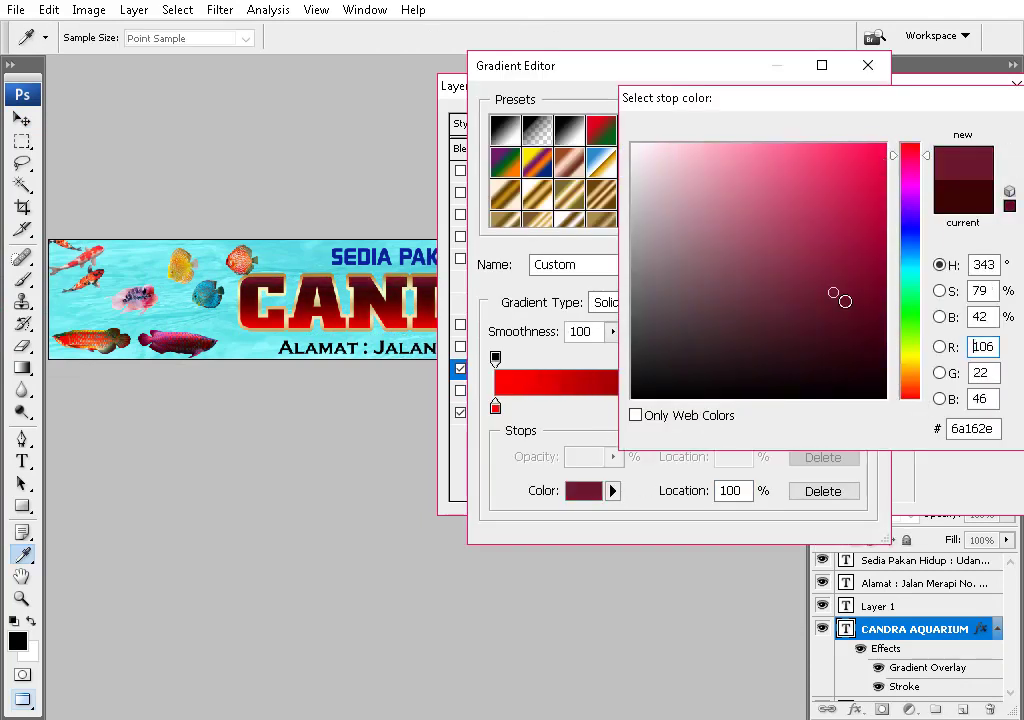
{"action": "left_click", "coordinate": [912, 355]}
{"action": "left_click_drag", "start_coordinate": [912, 358], "coordinate": [911, 300]}
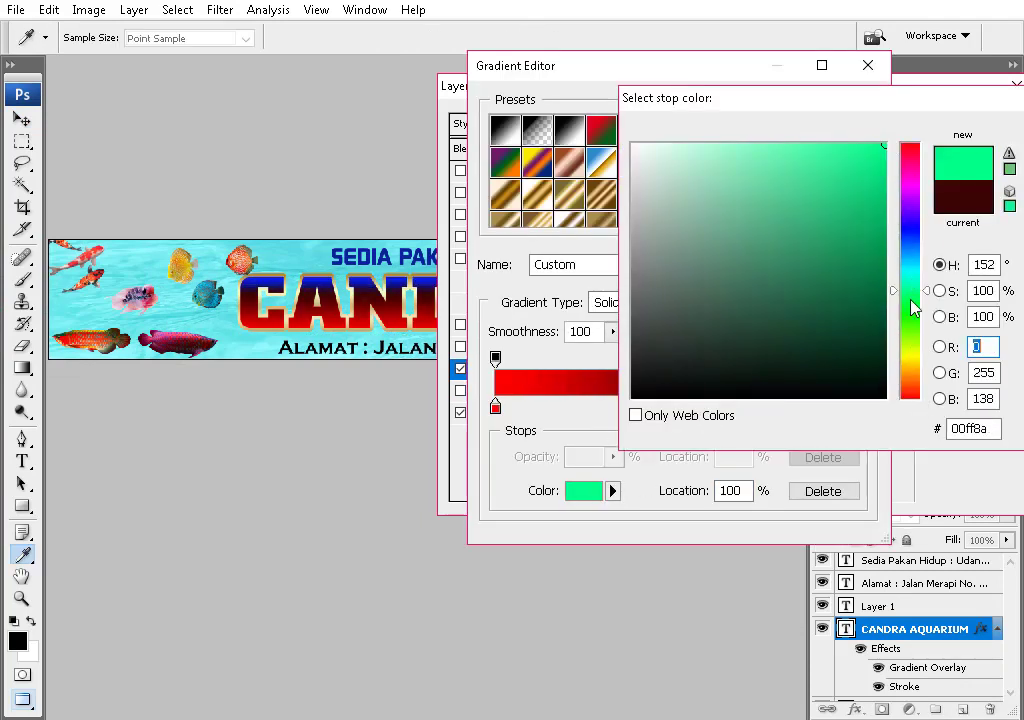
{"action": "left_click", "coordinate": [910, 378]}
{"action": "left_click", "coordinate": [910, 386]}
{"action": "key", "text": "Escape"}
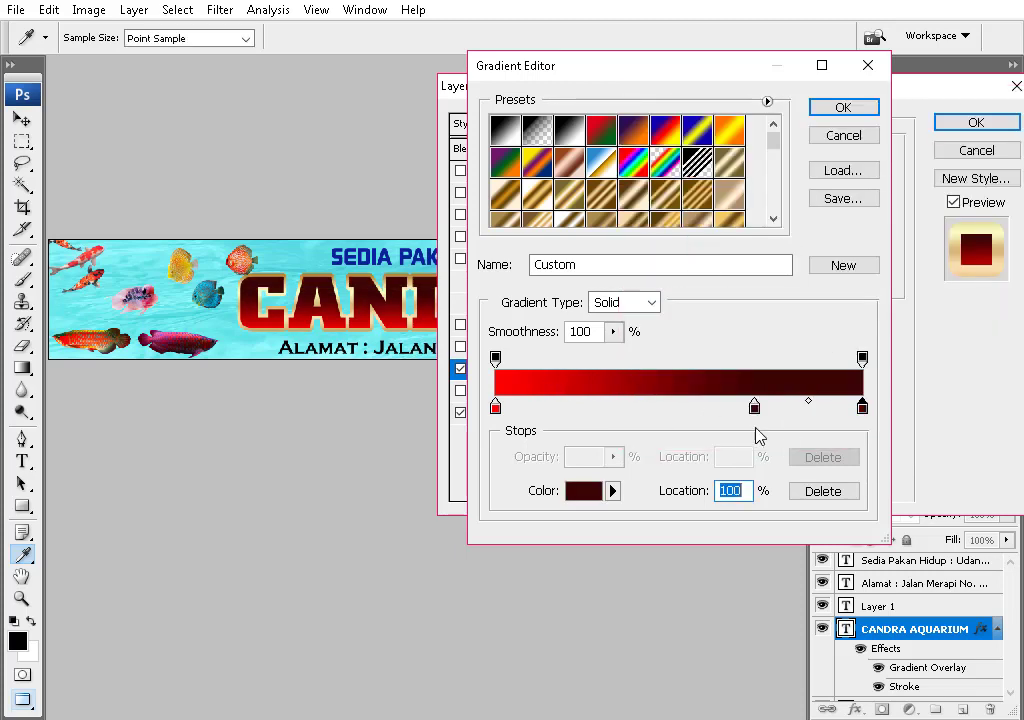
- Make the middle stop of the title's gradient overlay a deep red
{"action": "double_click", "coordinate": [495, 408]}
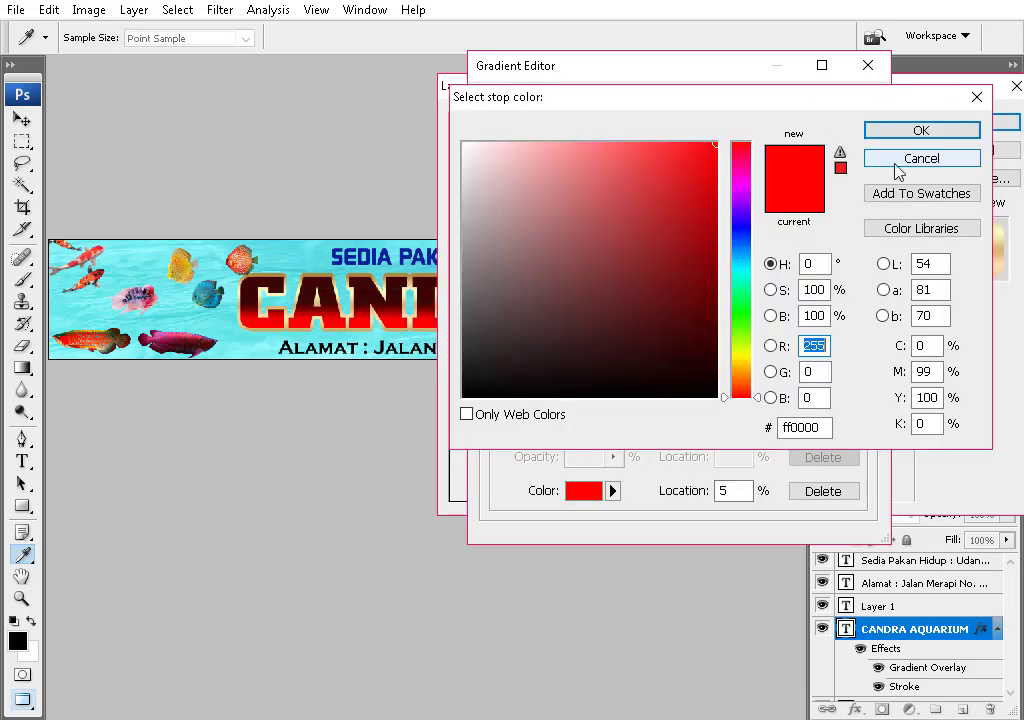
{"action": "left_click", "coordinate": [898, 160]}
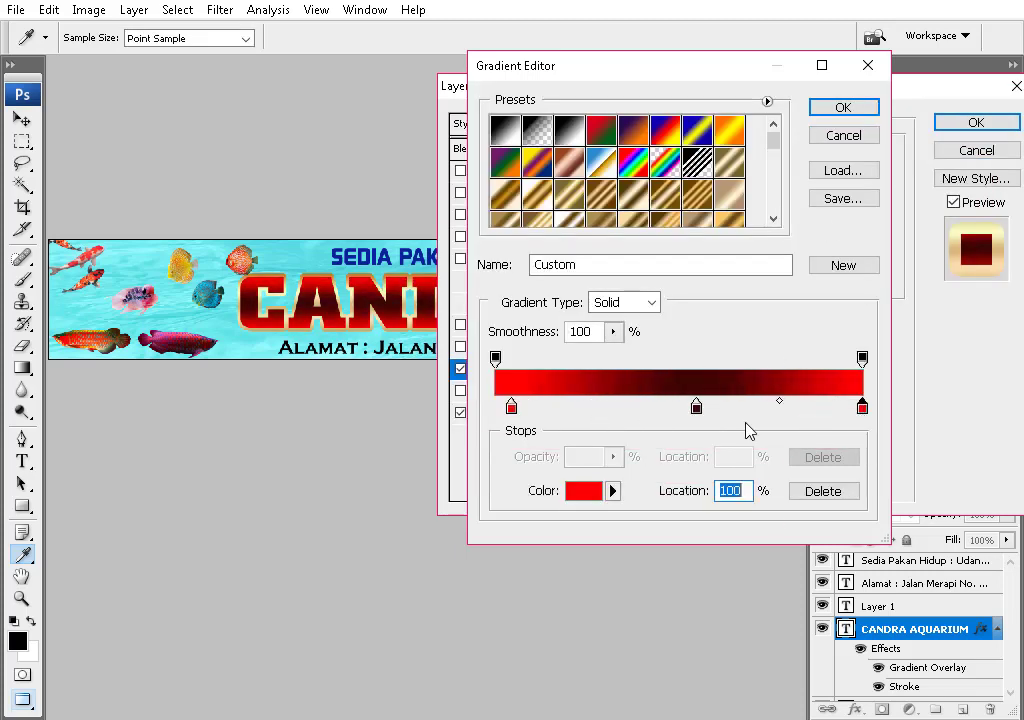
{"action": "left_click", "coordinate": [584, 490]}
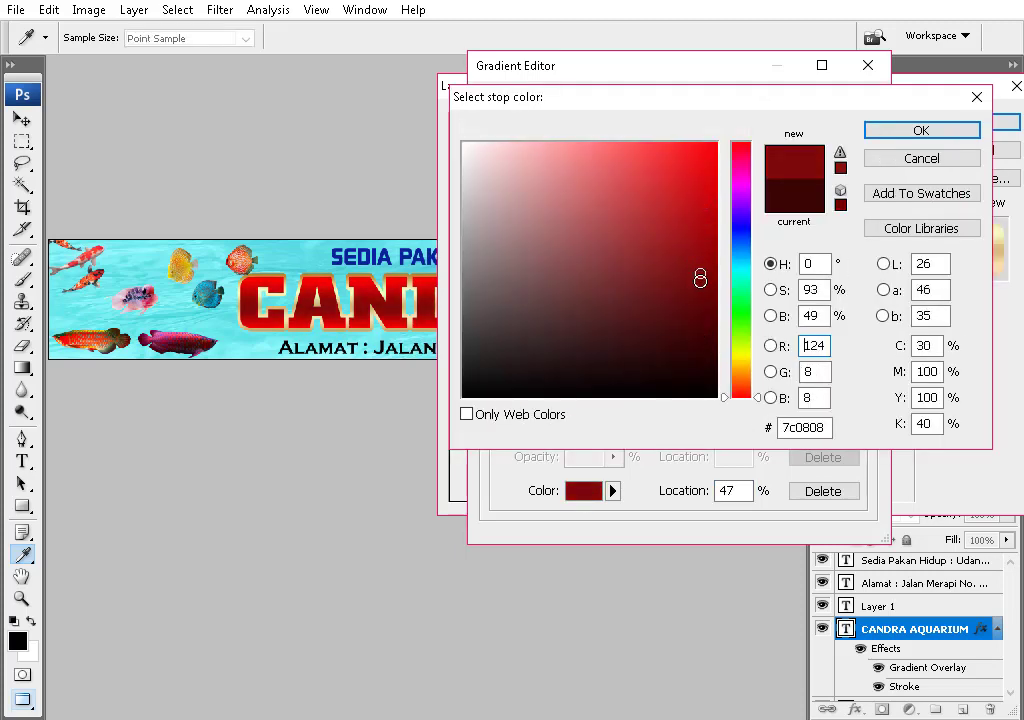
{"action": "left_click", "coordinate": [697, 225]}
{"action": "left_click", "coordinate": [743, 331]}
{"action": "left_click", "coordinate": [743, 393]}
{"action": "left_click", "coordinate": [743, 396]}
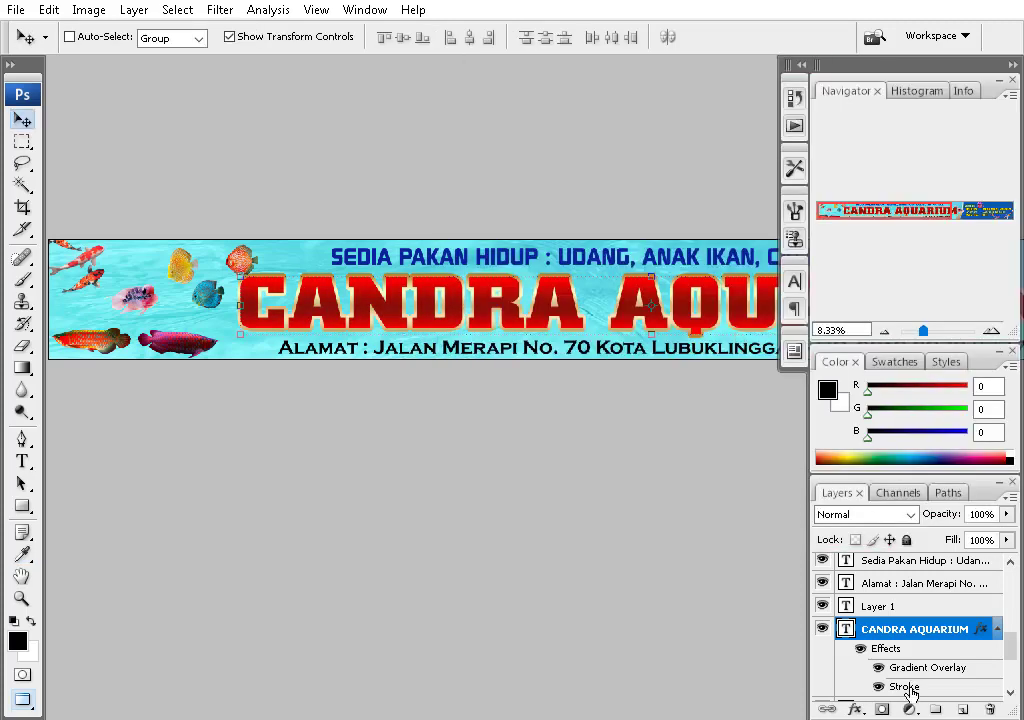
- Compare yellow, darker gold, multi-stop gold and grey gradient presets for the title stroke
{"action": "double_click", "coordinate": [905, 687]}
{"action": "left_click", "coordinate": [740, 279]}
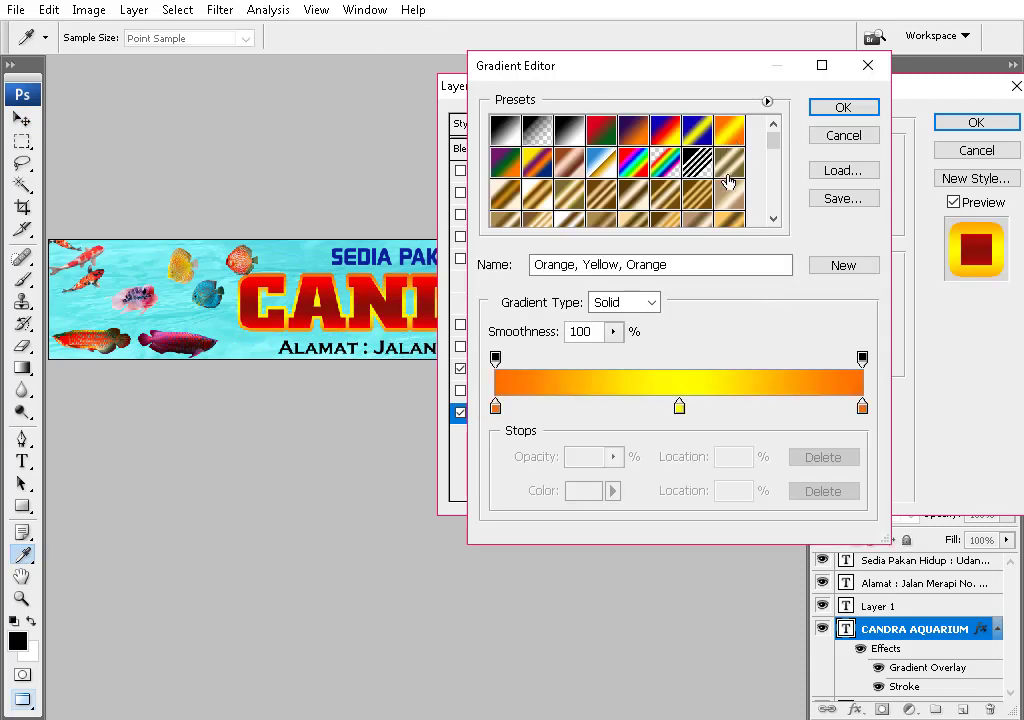
{"action": "scroll", "coordinate": [700, 216], "scroll_direction": "down", "scroll_amount": 1}
{"action": "left_click", "coordinate": [705, 145]}
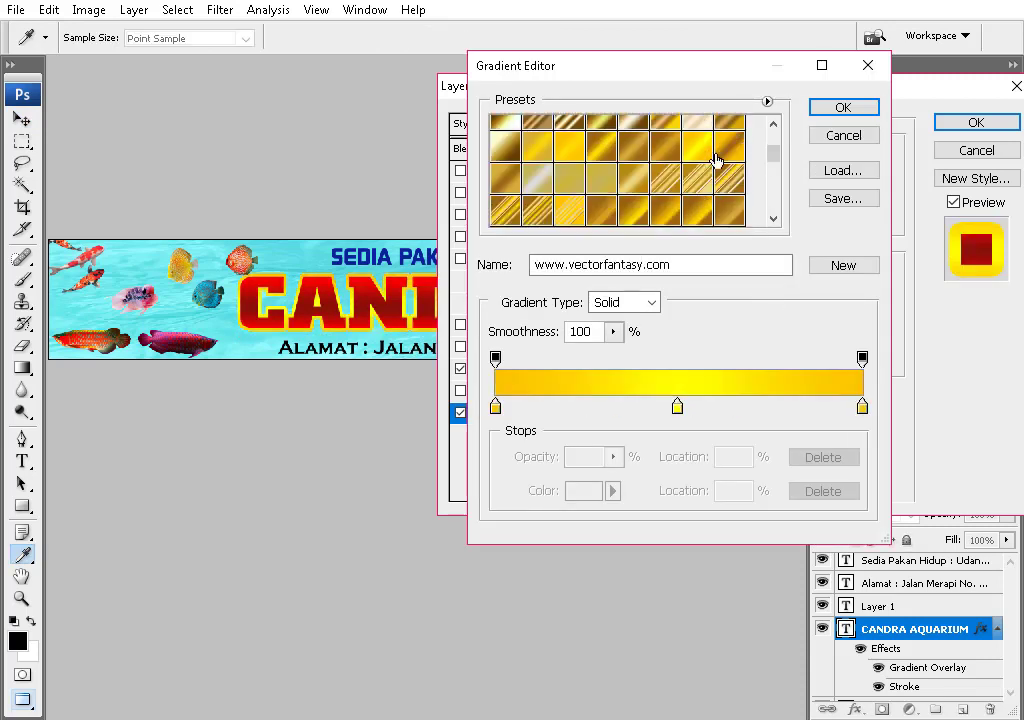
{"action": "scroll", "coordinate": [697, 178], "scroll_direction": "down", "scroll_amount": 1}
{"action": "left_click", "coordinate": [697, 178]}
{"action": "scroll", "coordinate": [727, 183], "scroll_direction": "down", "scroll_amount": 1}
{"action": "left_click", "coordinate": [727, 183]}
{"action": "scroll", "coordinate": [665, 181], "scroll_direction": "down", "scroll_amount": 2}
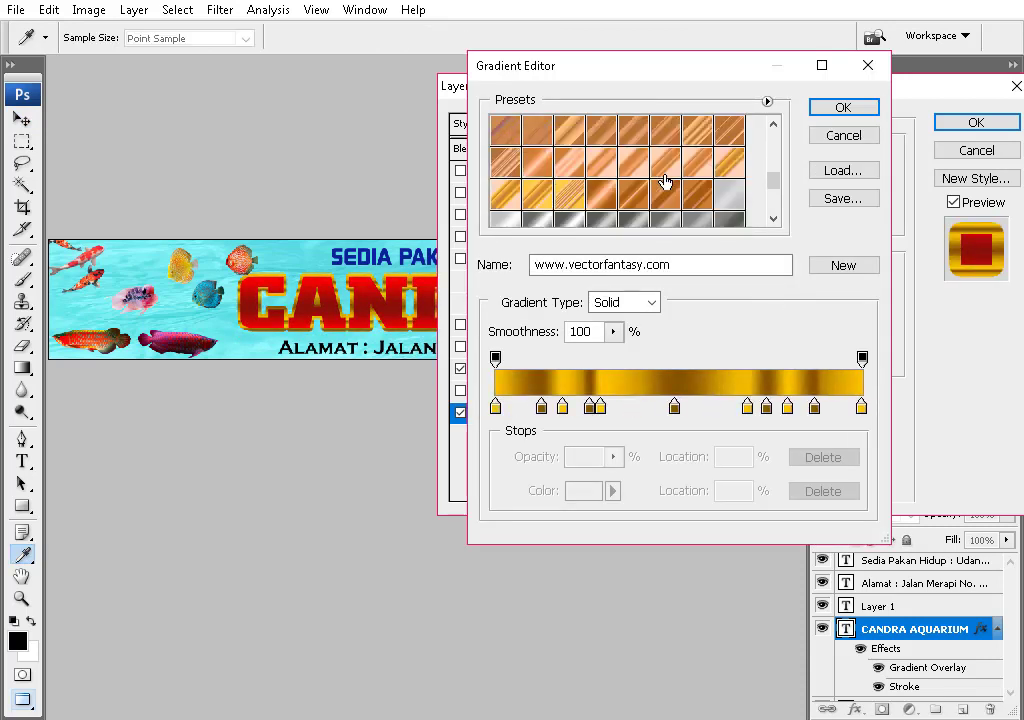
{"action": "scroll", "coordinate": [665, 181], "scroll_direction": "down", "scroll_amount": 1}
{"action": "left_click", "coordinate": [665, 181]}
- Settle the title's stroke on the three-stop orange-gold gradient
{"action": "scroll", "coordinate": [665, 181], "scroll_direction": "up", "scroll_amount": 3}
{"action": "left_click", "coordinate": [682, 166]}
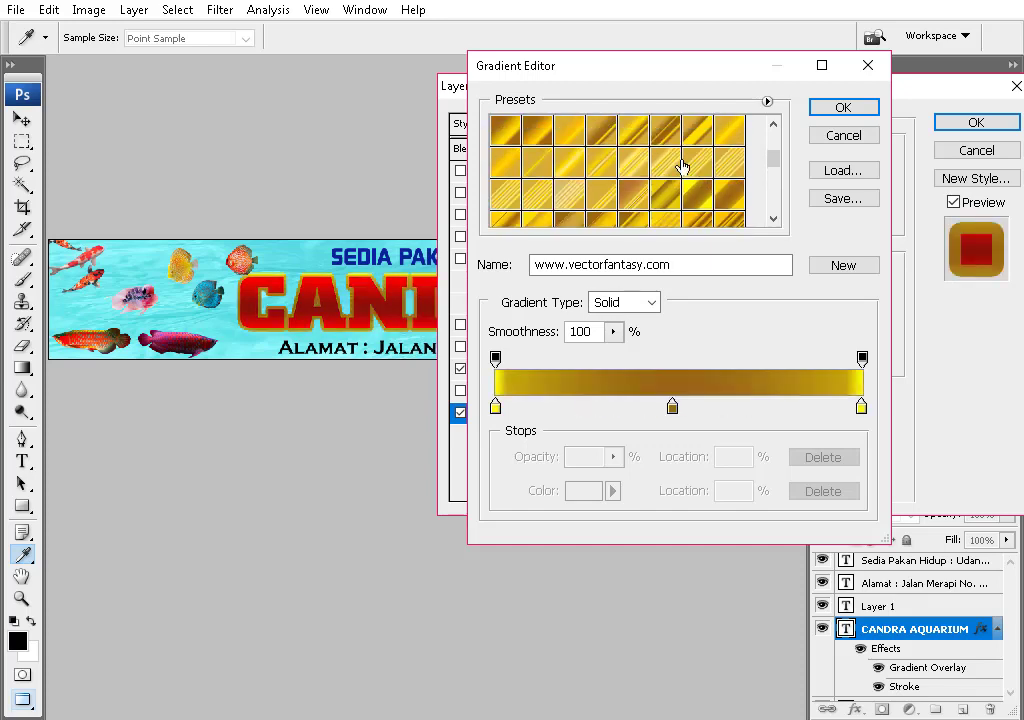
{"action": "scroll", "coordinate": [619, 210], "scroll_direction": "down", "scroll_amount": 1}
{"action": "left_click", "coordinate": [619, 210]}
{"action": "left_click", "coordinate": [667, 199]}
{"action": "scroll", "coordinate": [713, 160], "scroll_direction": "up", "scroll_amount": 1}
{"action": "left_click", "coordinate": [713, 160]}
{"action": "left_click", "coordinate": [716, 138]}
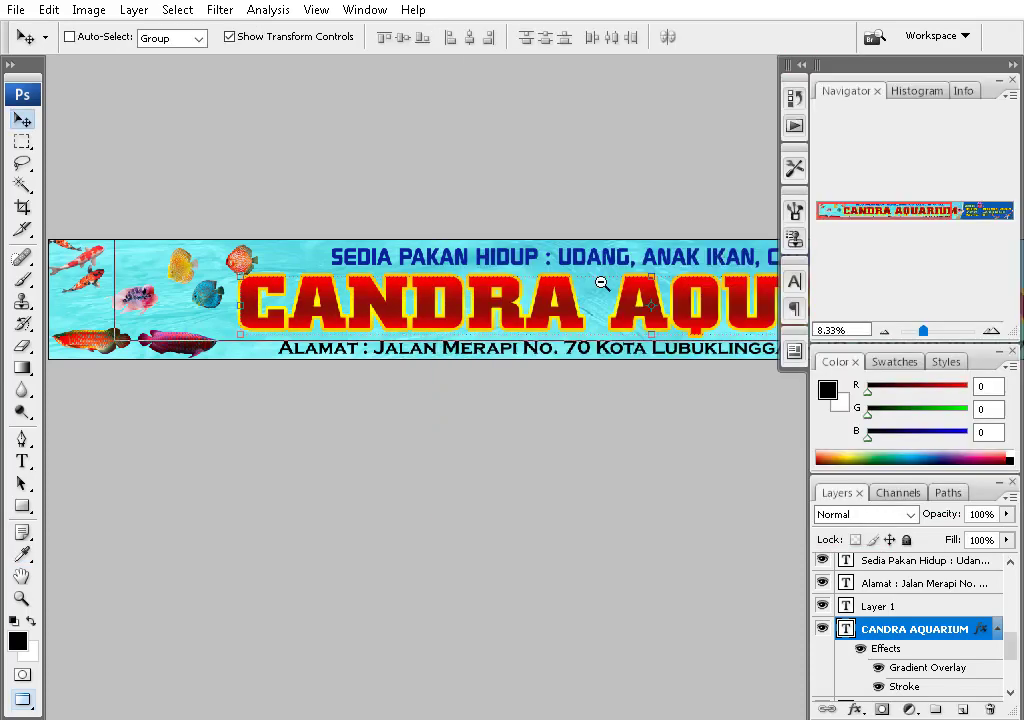
- Drag the water-drop photo 369172.jpg from the Ikan folder onto the banner
{"action": "left_click", "coordinate": [602, 283], "text": "ctrl+alt"}
{"action": "left_click_drag", "start_coordinate": [348, 343], "coordinate": [467, 318]}
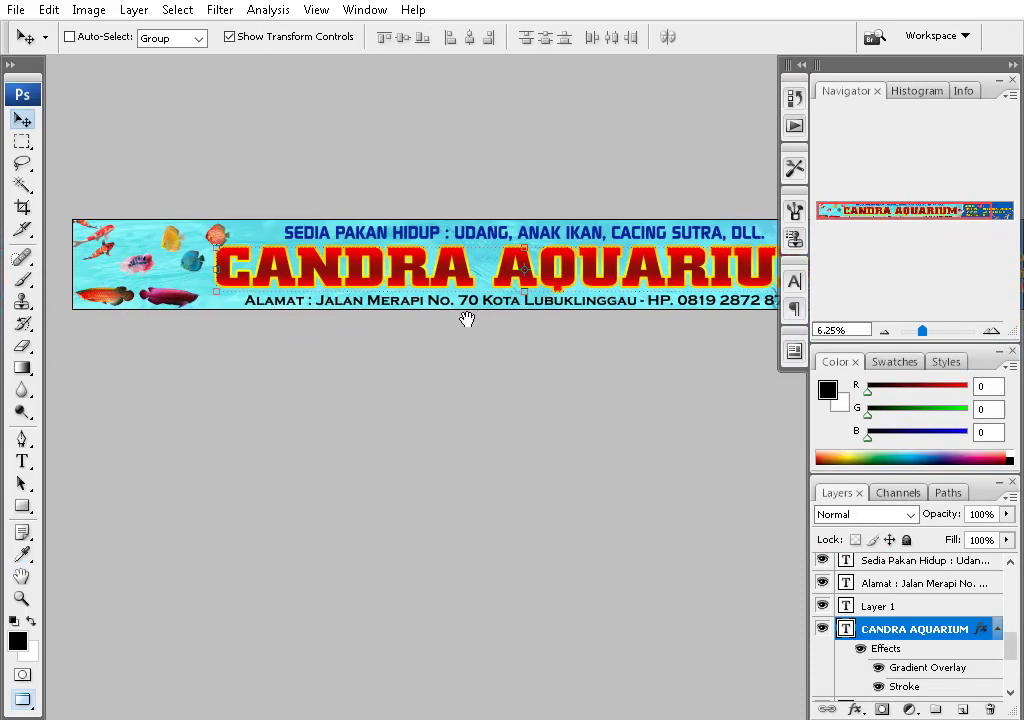
{"action": "scroll", "coordinate": [588, 323], "scroll_direction": "right", "scroll_amount": 6}
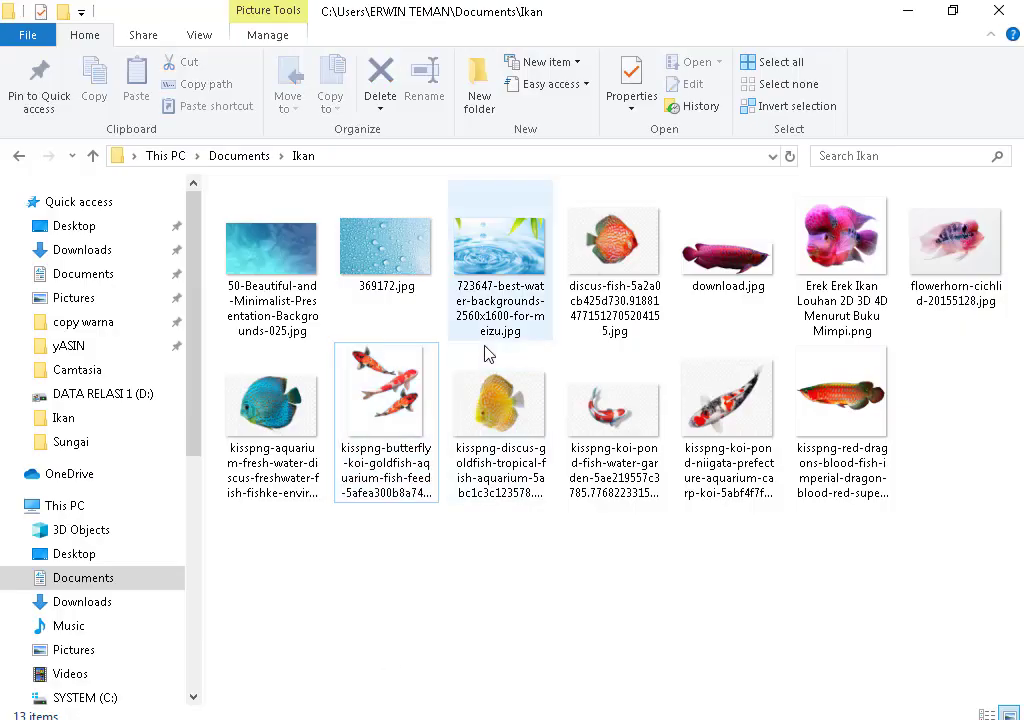
{"action": "left_click_drag", "start_coordinate": [386, 240], "coordinate": [384, 489]}
{"action": "right_click", "coordinate": [599, 279]}
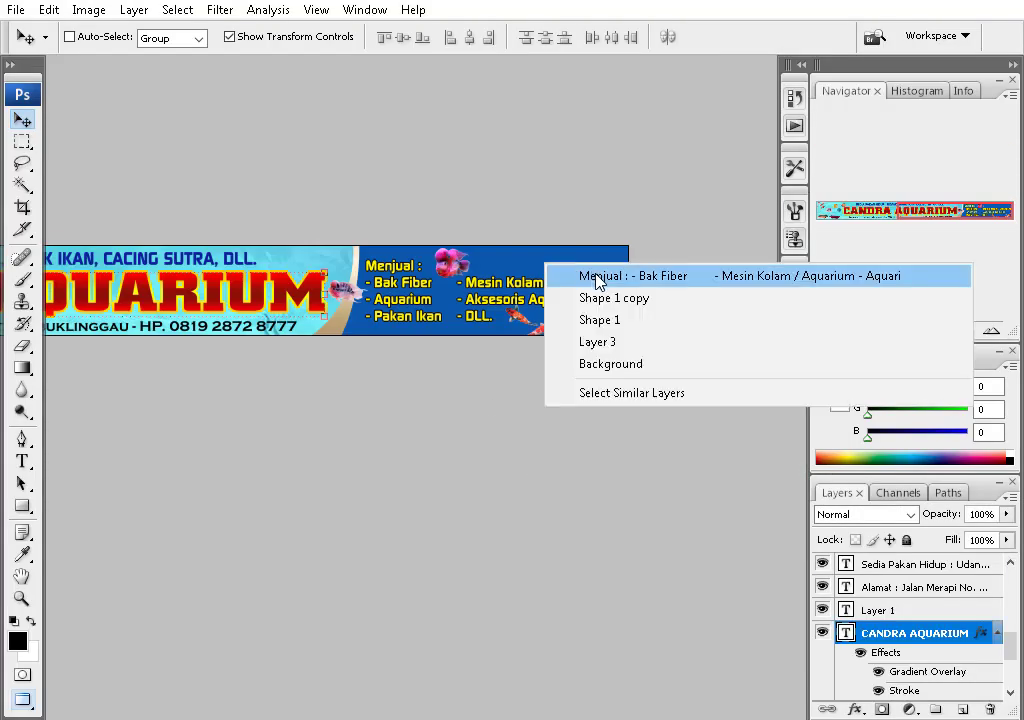
- Place the water-drop photo over the right half and cycle blend modes, ending in Overlay
{"action": "key", "text": "Escape"}
{"action": "left_click_drag", "start_coordinate": [487, 291], "coordinate": [579, 398]}
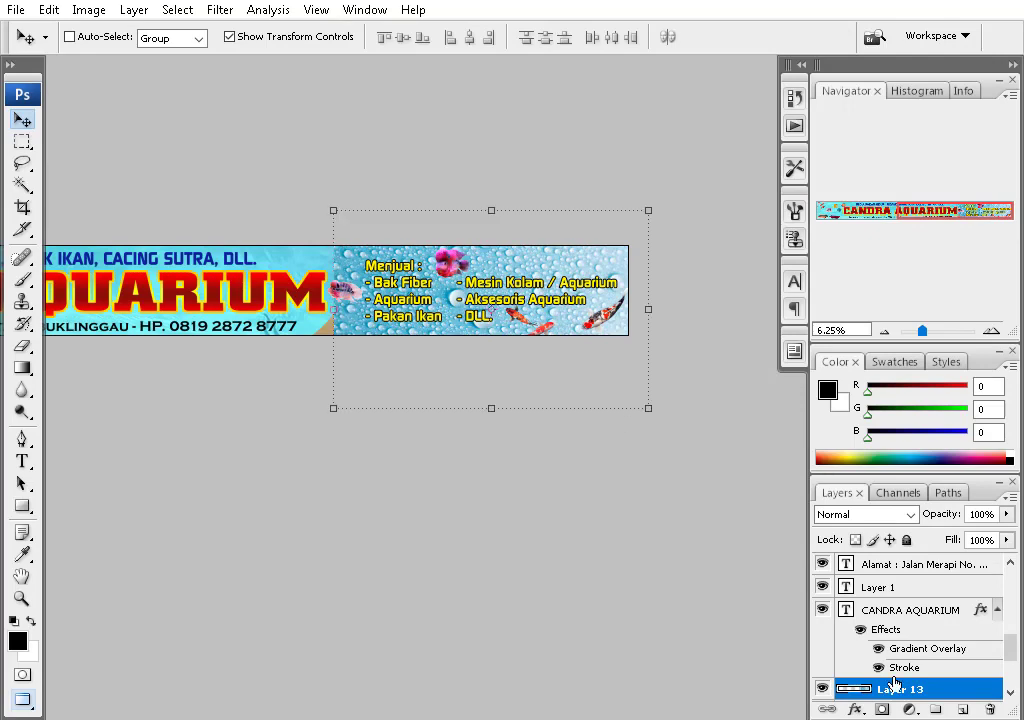
{"action": "scroll", "coordinate": [880, 640], "scroll_direction": "down", "scroll_amount": 1}
{"action": "left_click", "coordinate": [865, 514]}
{"action": "left_click", "coordinate": [848, 126]}
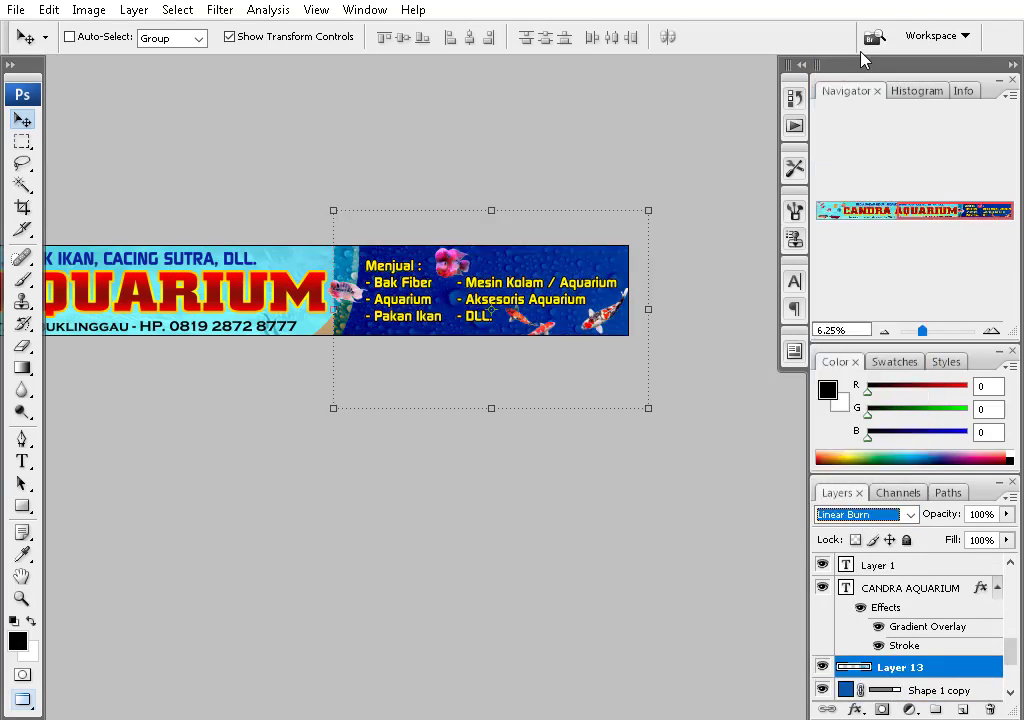
{"action": "key", "text": "ctrl+plus"}
{"action": "left_click", "coordinate": [865, 514]}
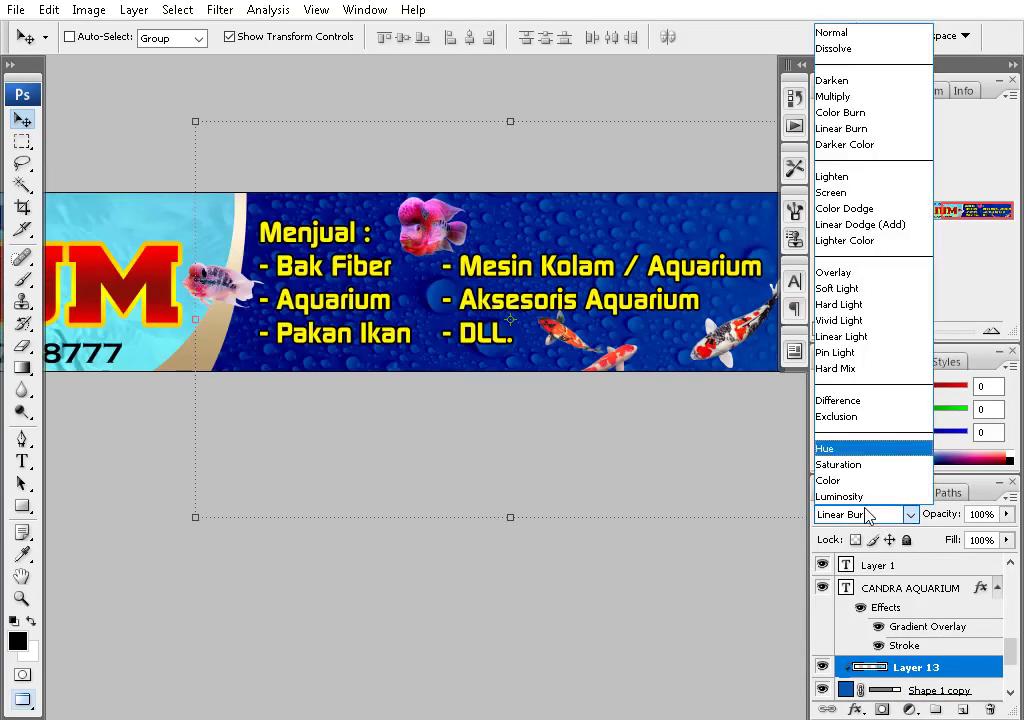
{"action": "left_click", "coordinate": [846, 107]}
{"action": "key", "text": "Down"}
{"action": "key", "text": "Down"}
{"action": "key", "text": "Down"}
{"action": "key", "text": "Down"}
{"action": "key", "text": "Down"}
{"action": "key", "text": "Down"}
{"action": "key", "text": "Down"}
{"action": "key", "text": "Down"}
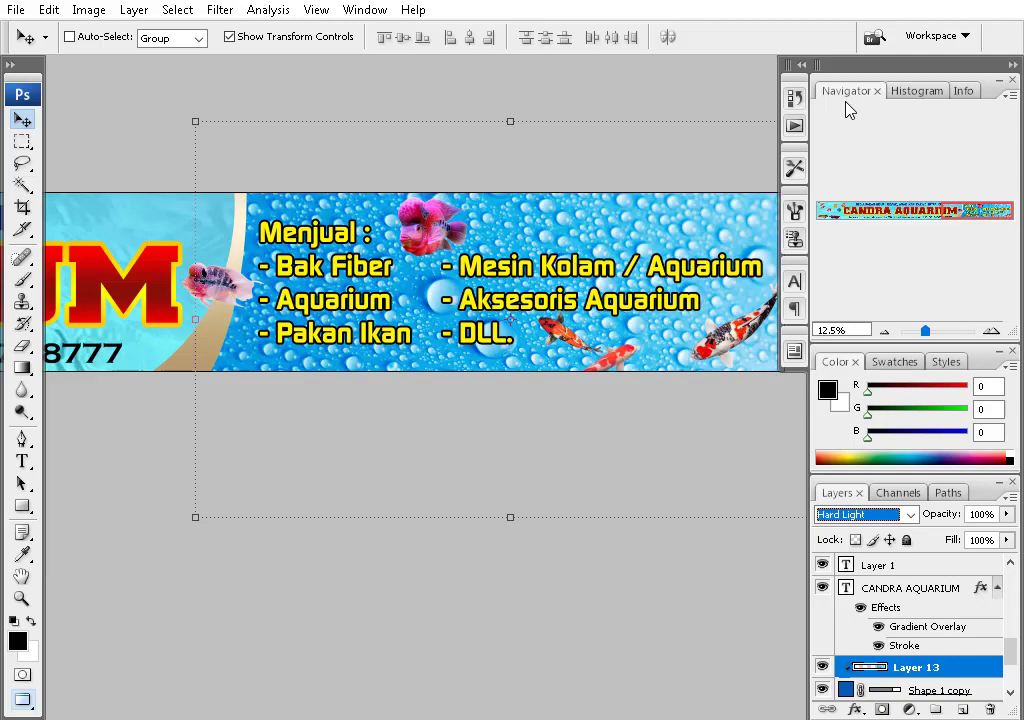
{"action": "key", "text": "Down"}
{"action": "key", "text": "Down"}
{"action": "key", "text": "Down"}
{"action": "key", "text": "Down"}
{"action": "key", "text": "Down"}
{"action": "key", "text": "Down"}
{"action": "key", "text": "Down"}
{"action": "key", "text": "Down"}
{"action": "key", "text": "Down"}
{"action": "key", "text": "Down"}
{"action": "key", "text": "Up"}
{"action": "key", "text": "Up"}
{"action": "key", "text": "Up"}
{"action": "key", "text": "Up"}
{"action": "key", "text": "Up"}
{"action": "key", "text": "Up"}
{"action": "key", "text": "Up"}
{"action": "key", "text": "Up"}
{"action": "key", "text": "Up"}
{"action": "key", "text": "Up"}
{"action": "key", "text": "Up"}
{"action": "key", "text": "Up"}
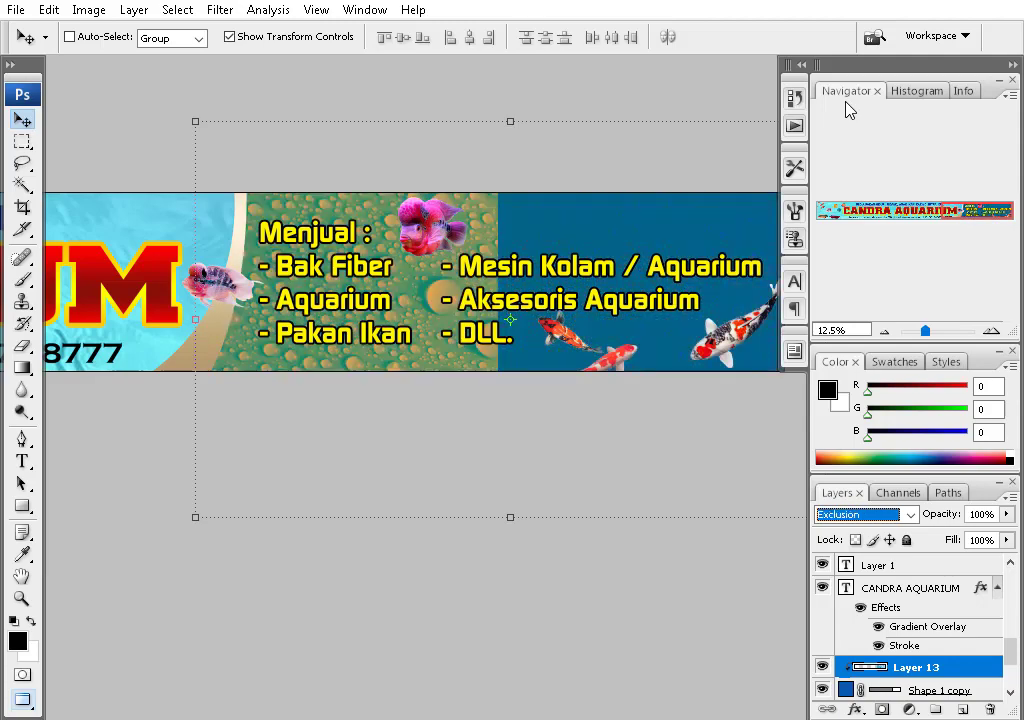
- Shift the yellow, blue and red discus fish leftward toward the koi
{"action": "key", "text": "ctrl+Tab"}
{"action": "key", "text": "ctrl+Tab"}
{"action": "key", "text": "ctrl+Tab"}
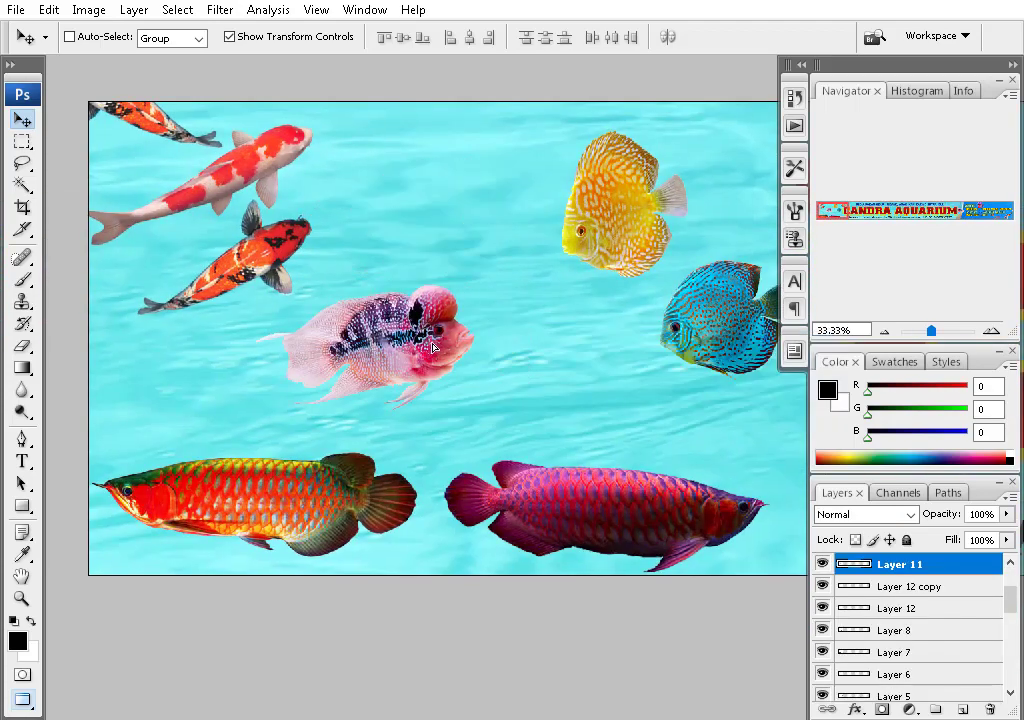
{"action": "key", "text": "ctrl+Tab"}
{"action": "right_click", "coordinate": [297, 245]}
{"action": "left_click", "coordinate": [325, 261]}
{"action": "left_click_drag", "start_coordinate": [325, 261], "coordinate": [199, 216]}
{"action": "right_click", "coordinate": [393, 350]}
{"action": "left_click", "coordinate": [427, 362]}
{"action": "left_click_drag", "start_coordinate": [427, 362], "coordinate": [309, 377]}
{"action": "left_click", "coordinate": [557, 238], "text": "ctrl"}
{"action": "left_click_drag", "start_coordinate": [557, 238], "coordinate": [417, 255]}
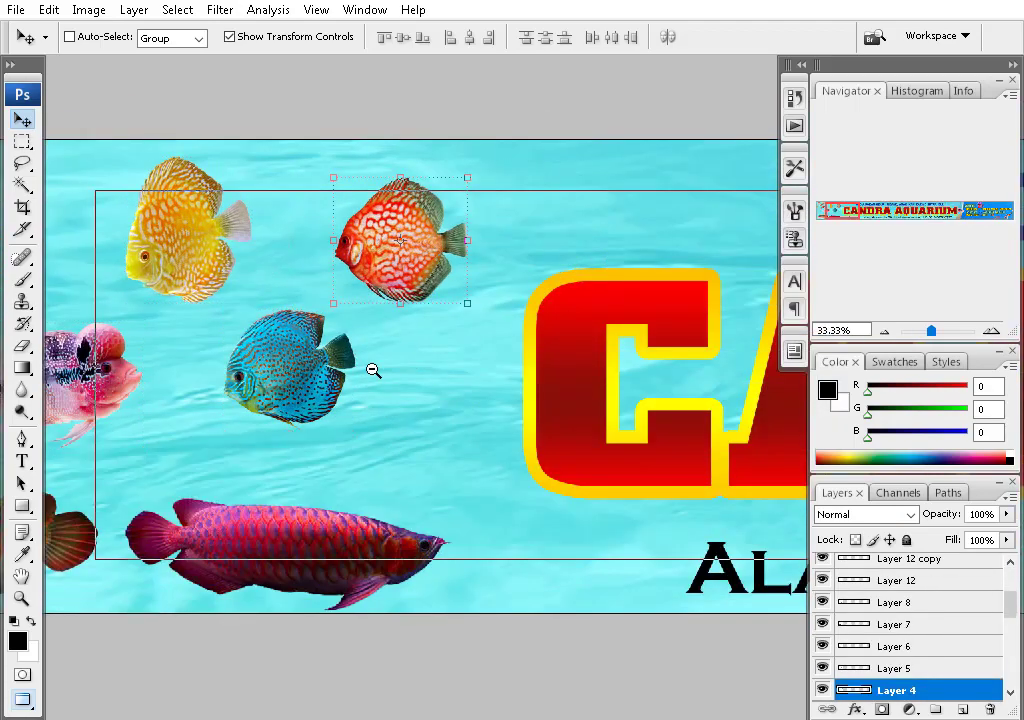
- Select all three discus fish layers together and zoom out to the banner's left end
{"action": "left_click", "coordinate": [340, 365], "text": "ctrl+shift"}
{"action": "key", "text": "ctrl+minus"}
{"action": "right_click", "coordinate": [370, 251]}
{"action": "left_click", "coordinate": [423, 263], "text": "shift"}
{"action": "key", "text": "ctrl+minus"}
{"action": "key", "text": "ctrl+minus"}
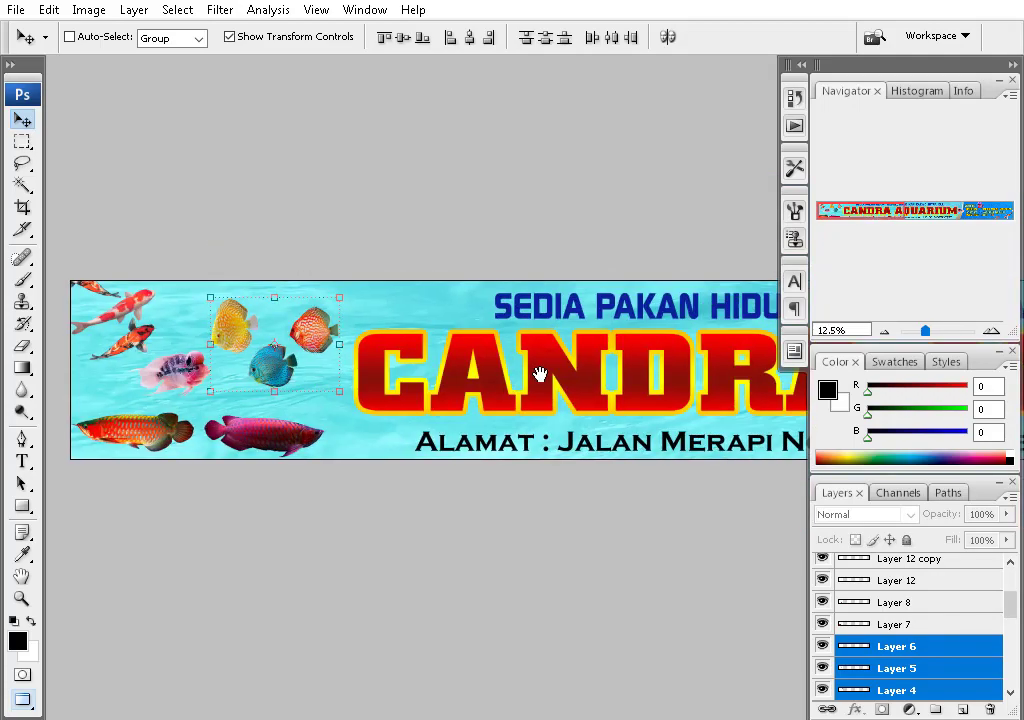
{"action": "scroll", "coordinate": [539, 373], "scroll_direction": "right", "scroll_amount": 5}
{"action": "key", "text": "ctrl+minus"}
{"action": "key", "text": "ctrl+minus"}
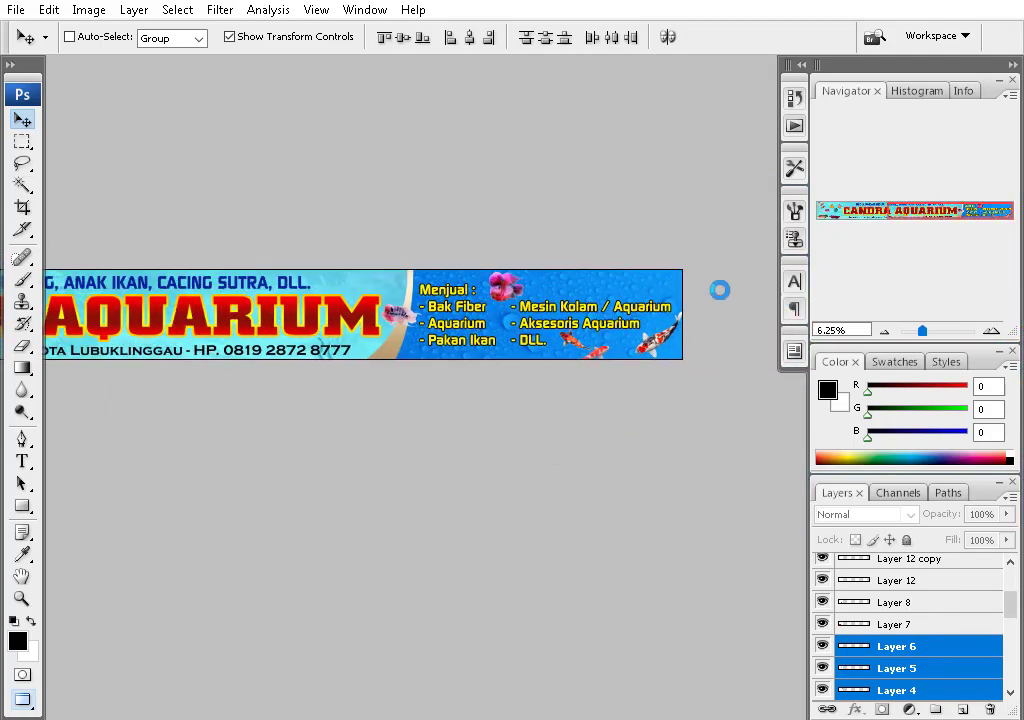
{"action": "left_click_drag", "start_coordinate": [353, 302], "coordinate": [505, 270]}
- Draw a rounded-rectangle bar along the product panel's top-right edge
{"action": "scroll", "coordinate": [586, 286], "scroll_direction": "right", "scroll_amount": 5}
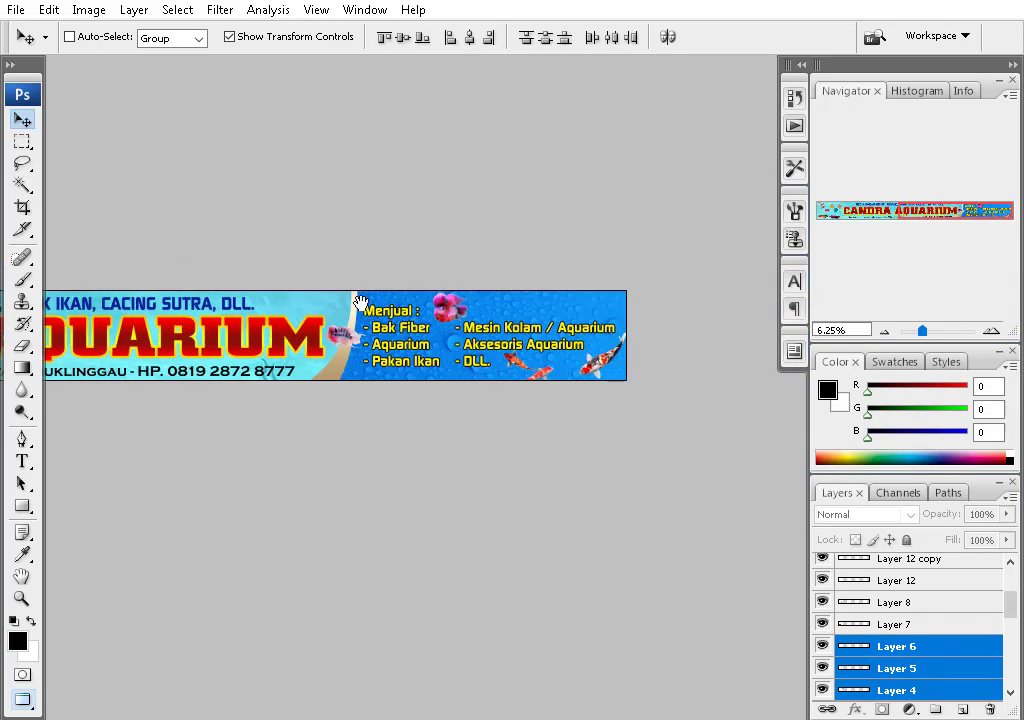
{"action": "key", "text": "ctrl+plus"}
{"action": "key", "text": "ctrl+plus"}
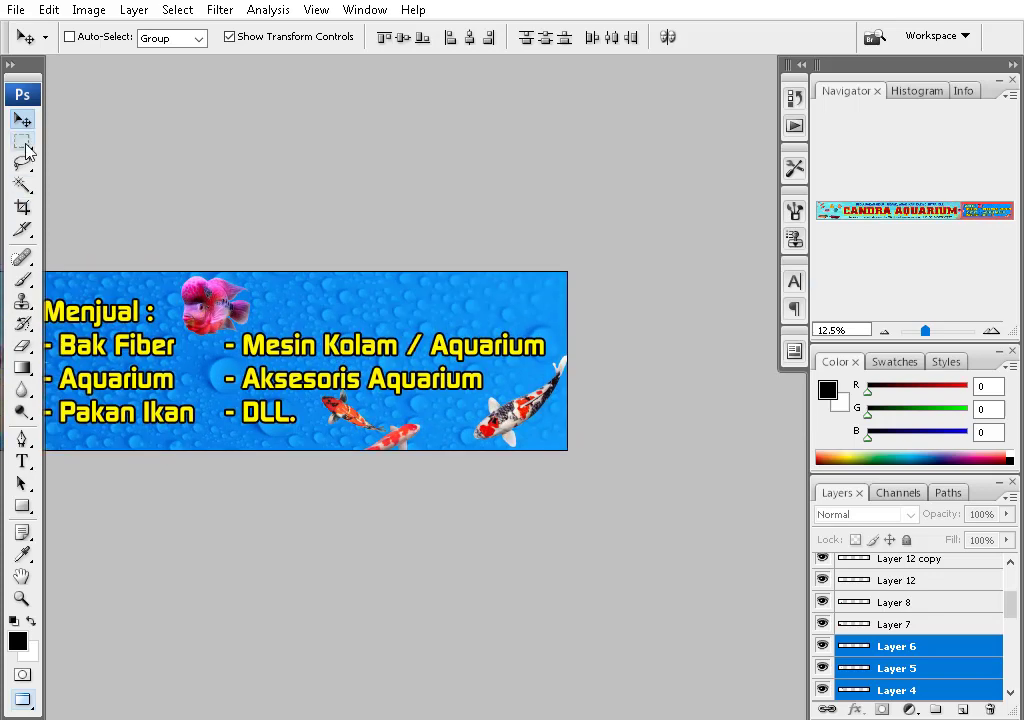
{"action": "left_click_drag", "start_coordinate": [24, 512], "coordinate": [100, 527]}
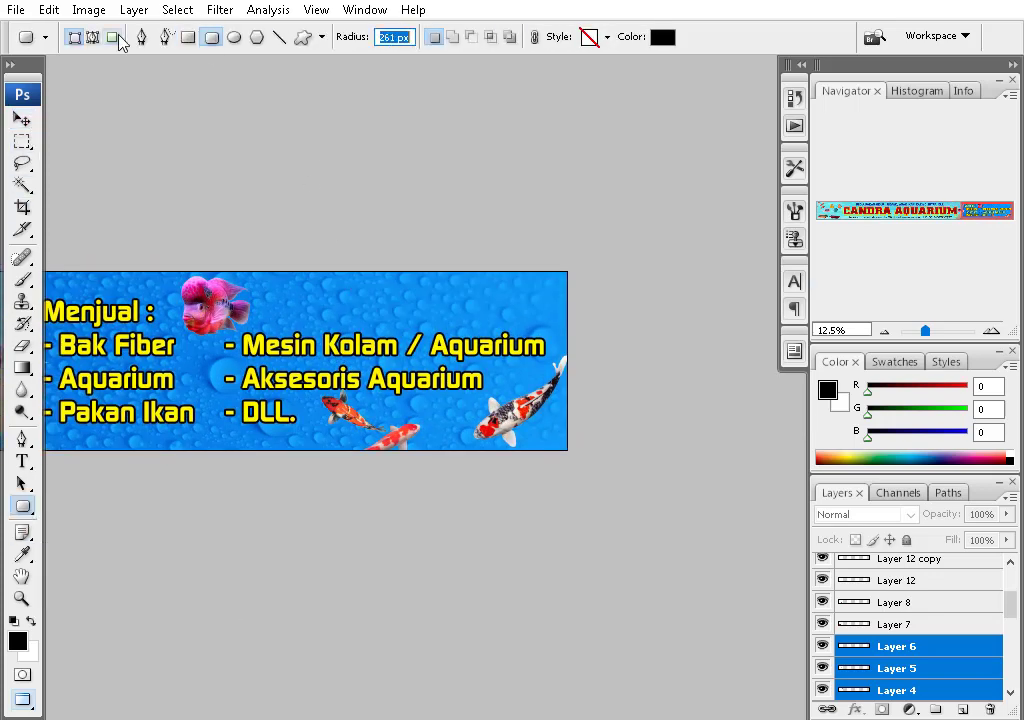
{"action": "left_click_drag", "start_coordinate": [475, 328], "coordinate": [598, 327]}
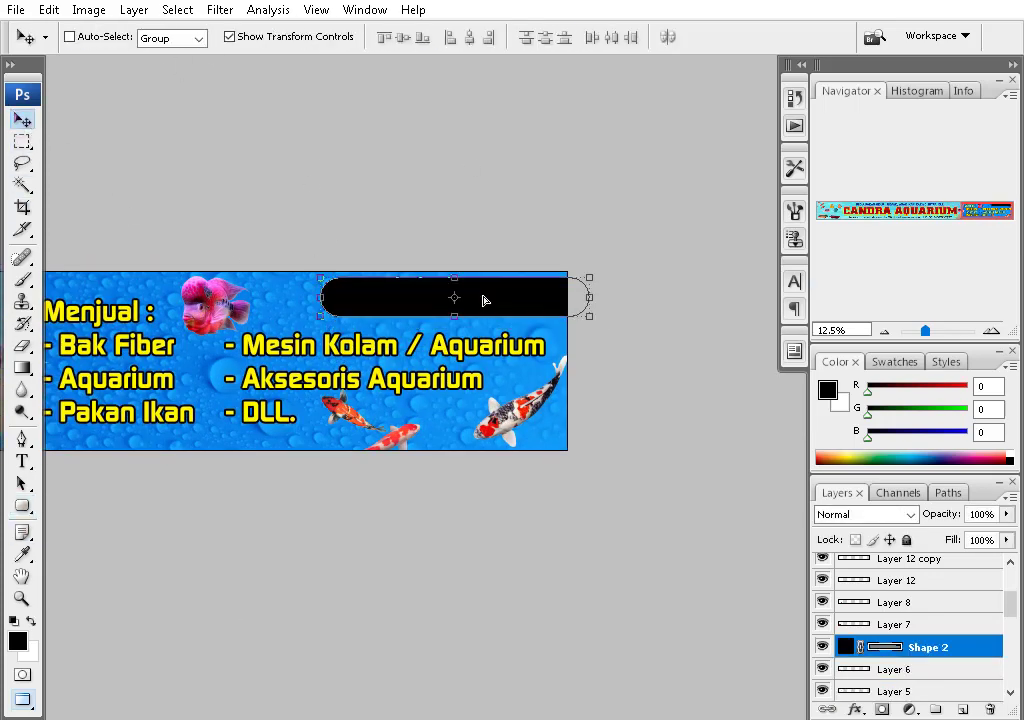
- Add the text 'GROSIR & ECERAN' to the banner
{"action": "key", "text": "t"}
{"action": "left_click", "coordinate": [120, 311]}
{"action": "key", "text": "ctrl+Return"}
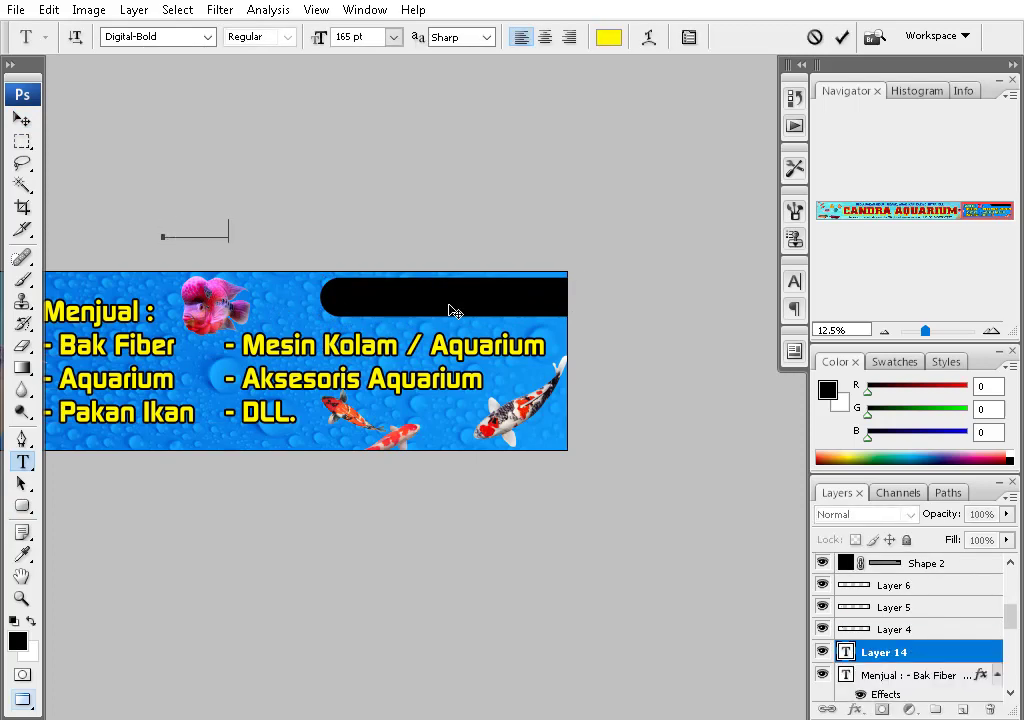
{"action": "key", "text": "ctrl+Return"}
- Position the GROSIR & ECERAN text over the bar and enlarge it to about 133%
{"action": "key", "text": "v"}
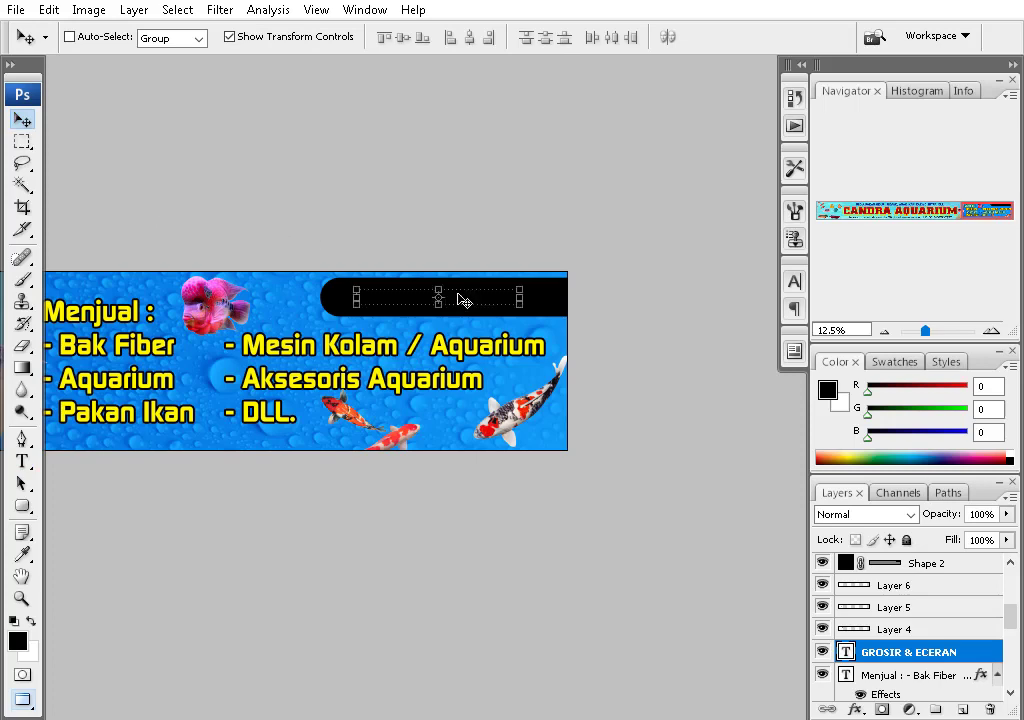
{"action": "key", "text": "ctrl+shift+bracketright"}
{"action": "left_click_drag", "start_coordinate": [458, 296], "coordinate": [471, 297]}
{"action": "key", "text": "ctrl+t"}
{"action": "left_click_drag", "start_coordinate": [533, 290], "coordinate": [579, 285]}
{"action": "key", "text": "Return"}
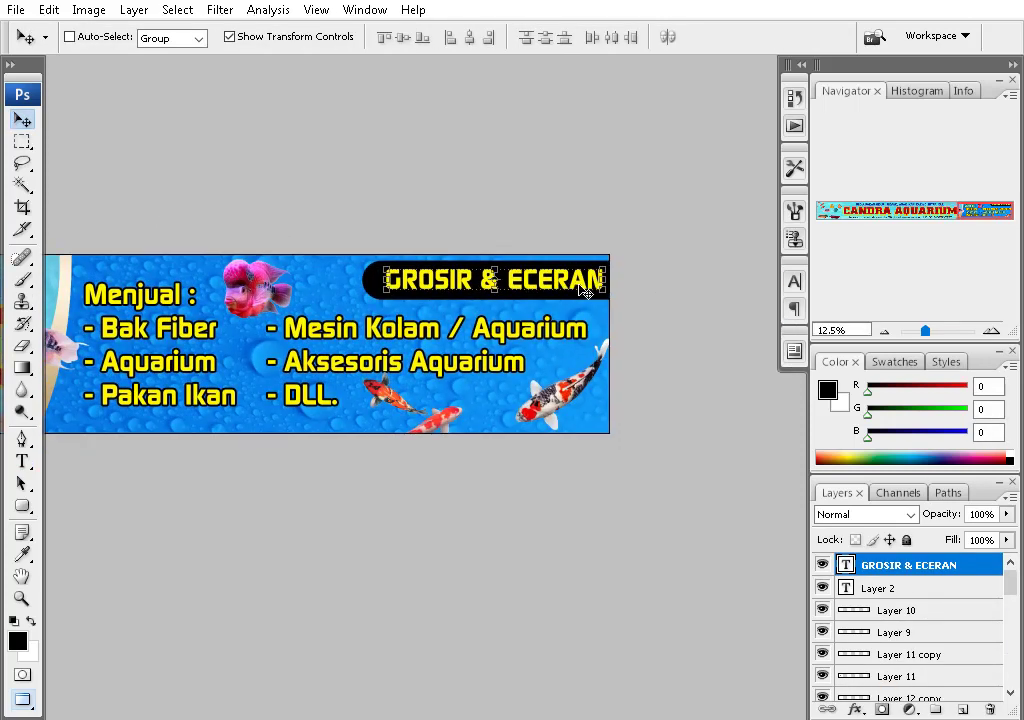
{"action": "right_click", "coordinate": [375, 277]}
- Fill the Shape 2 bar with red ff0000
{"action": "left_click", "coordinate": [411, 288]}
{"action": "double_click", "coordinate": [846, 689]}
{"action": "left_click", "coordinate": [718, 140]}
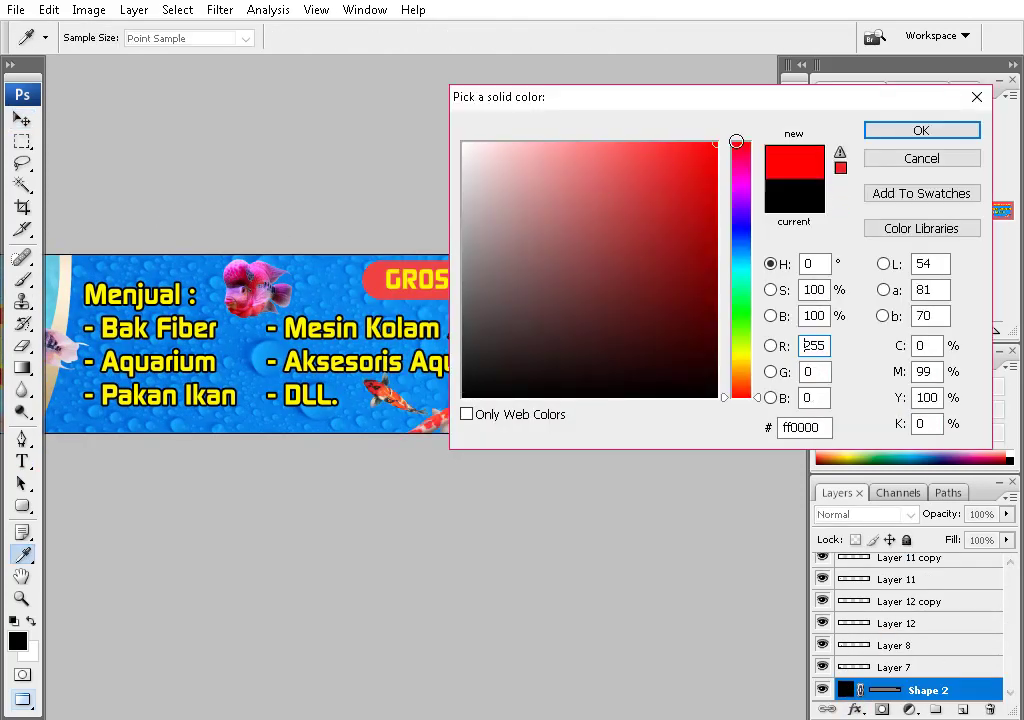
{"action": "left_click", "coordinate": [946, 130]}
- Give the GROSIR & ECERAN text a thicker black Stroke outline
{"action": "right_click", "coordinate": [563, 275]}
{"action": "left_click", "coordinate": [623, 294]}
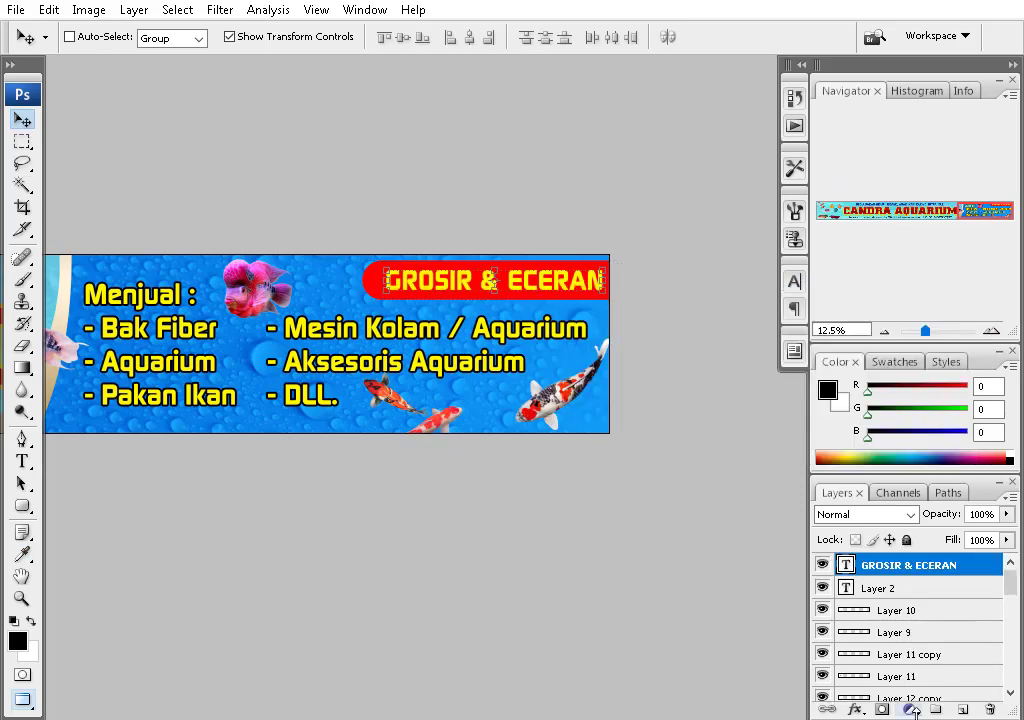
{"action": "left_click", "coordinate": [857, 709]}
{"action": "left_click", "coordinate": [880, 704]}
{"action": "left_click", "coordinate": [671, 281]}
{"action": "left_click", "coordinate": [466, 395]}
{"action": "left_click", "coordinate": [921, 130]}
{"action": "left_click_drag", "start_coordinate": [691, 155], "coordinate": [702, 157]}
{"action": "key", "text": "Return"}
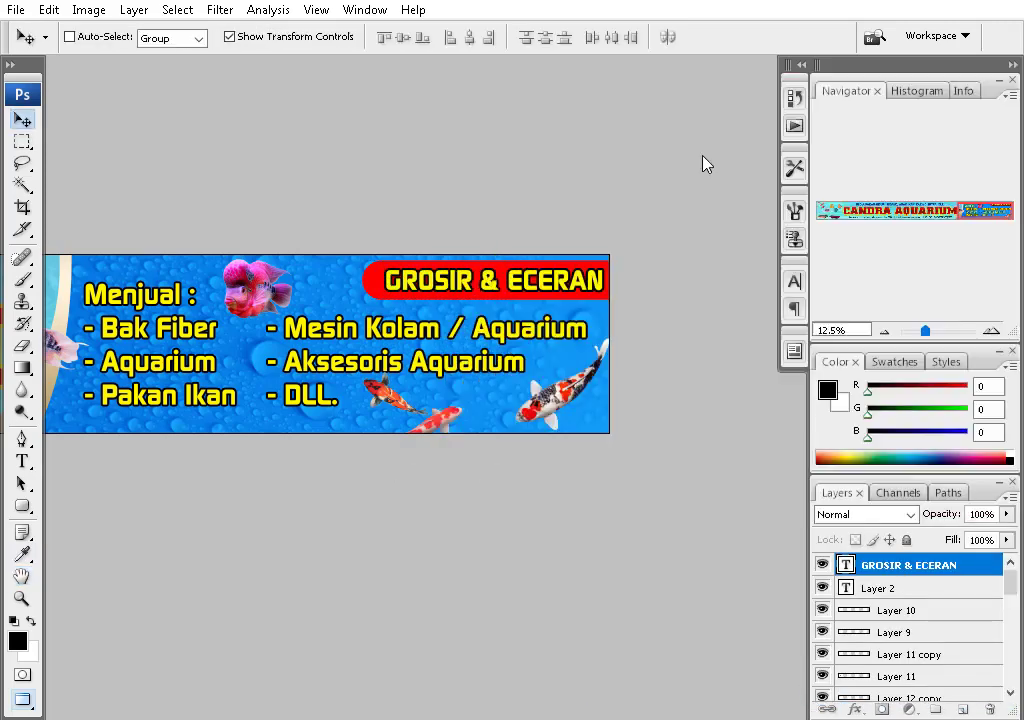
- Set the GROSIR & ECERAN text colour to white
{"action": "key", "text": "t"}
{"action": "left_click", "coordinate": [609, 37]}
{"action": "left_click", "coordinate": [466, 144]}
{"action": "left_click", "coordinate": [946, 130]}
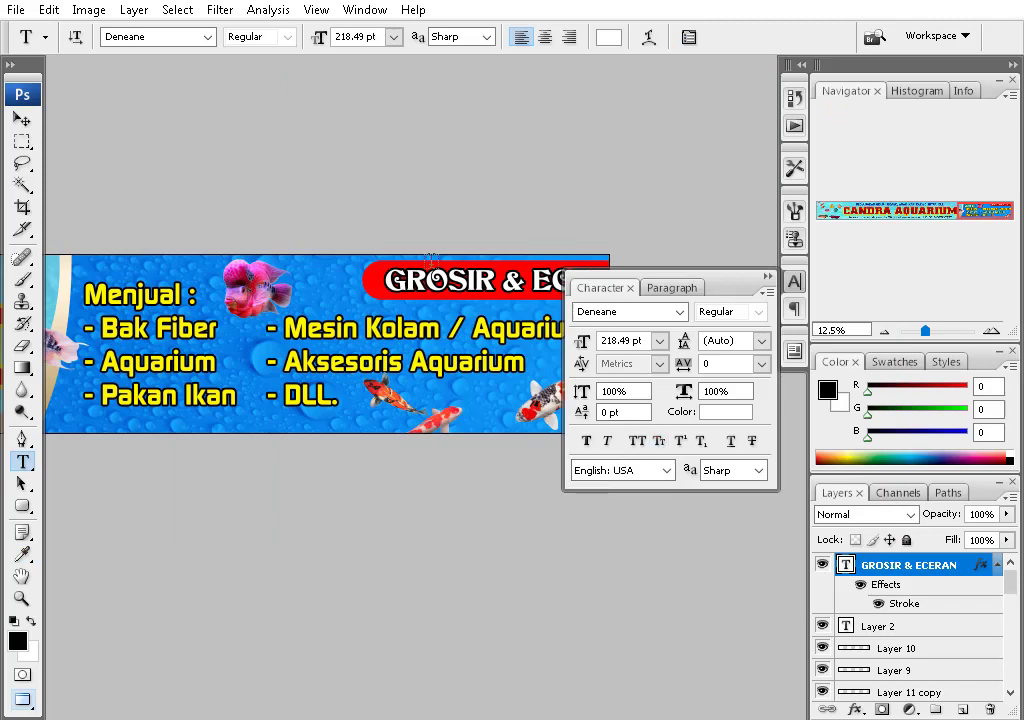
- Try different fonts on the GROSIR & ECERAN text and commit the change
{"action": "left_click", "coordinate": [430, 258]}
{"action": "left_click", "coordinate": [771, 286]}
{"action": "left_click", "coordinate": [150, 37]}
{"action": "key", "text": "Up"}
{"action": "key", "text": "Up"}
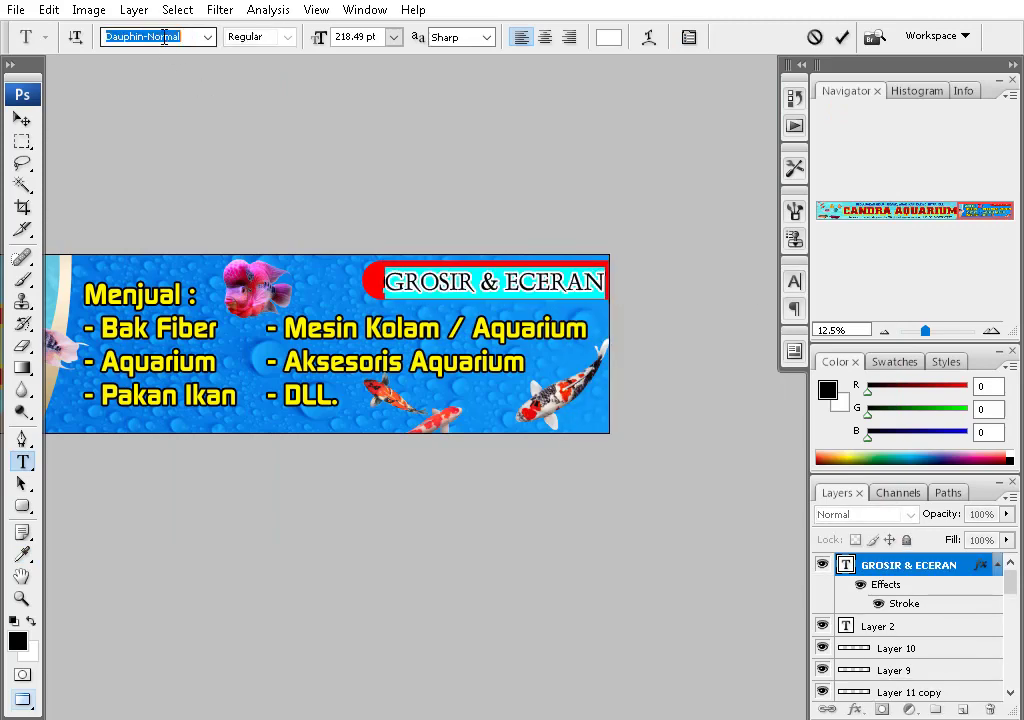
{"action": "key", "text": "ctrl+equal"}
{"action": "left_click", "coordinate": [21, 118]}
{"action": "right_click", "coordinate": [313, 267]}
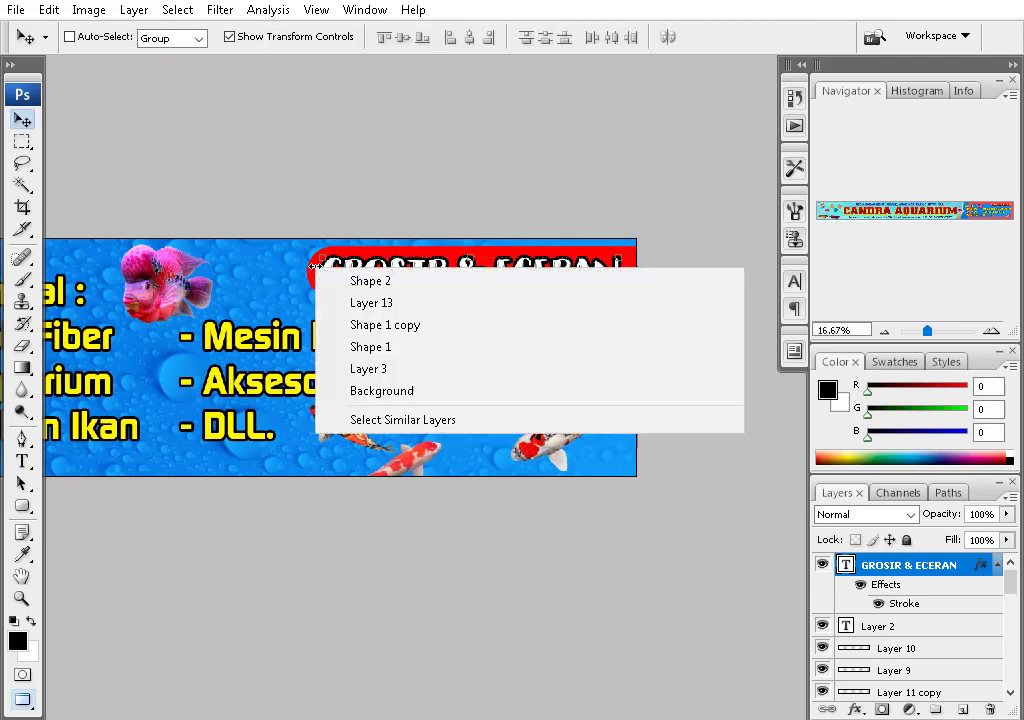
- Give the Shape 2 bar a gold gradient Stroke outline
{"action": "left_click", "coordinate": [370, 281]}
{"action": "left_click", "coordinate": [855, 709]}
{"action": "left_click", "coordinate": [629, 693]}
{"action": "left_click", "coordinate": [713, 254]}
{"action": "left_click", "coordinate": [727, 281]}
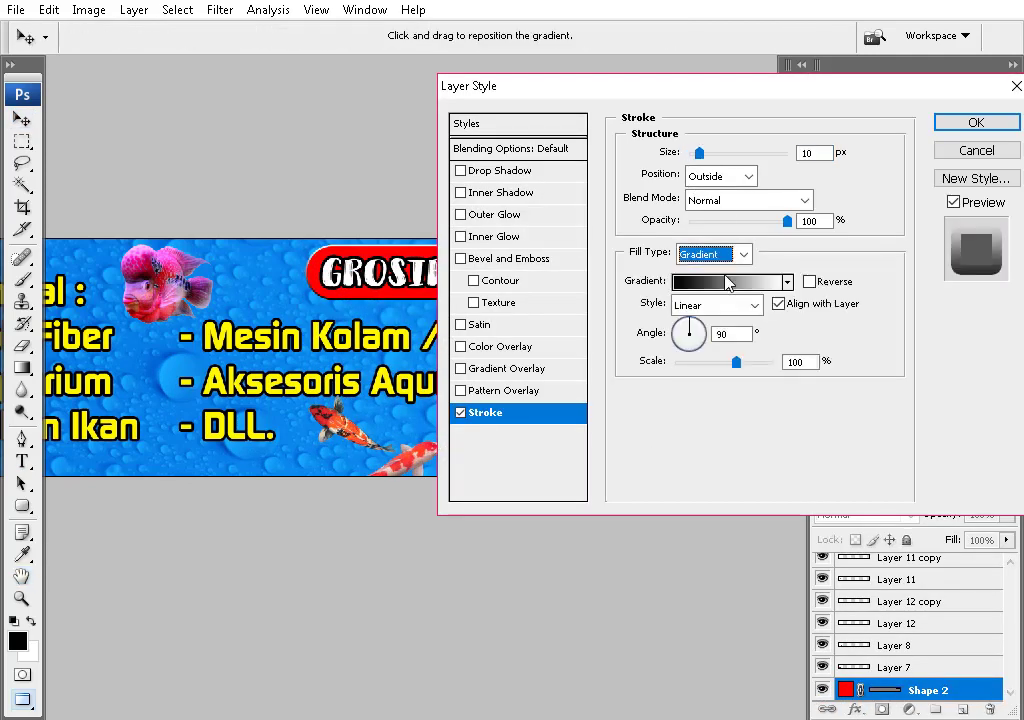
{"action": "left_click", "coordinate": [727, 281]}
{"action": "double_click", "coordinate": [686, 208]}
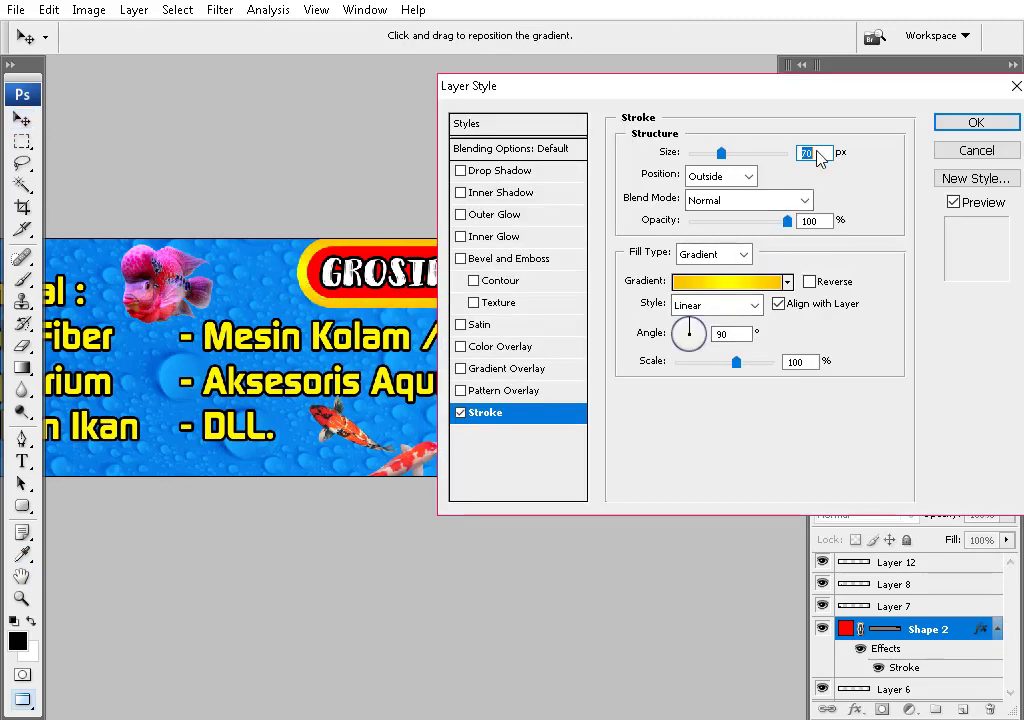
{"action": "key", "text": "Return"}
- Recolour the GROSIR & ECERAN text and nudge it slightly right and up
{"action": "right_click", "coordinate": [573, 275]}
{"action": "left_click", "coordinate": [640, 288]}
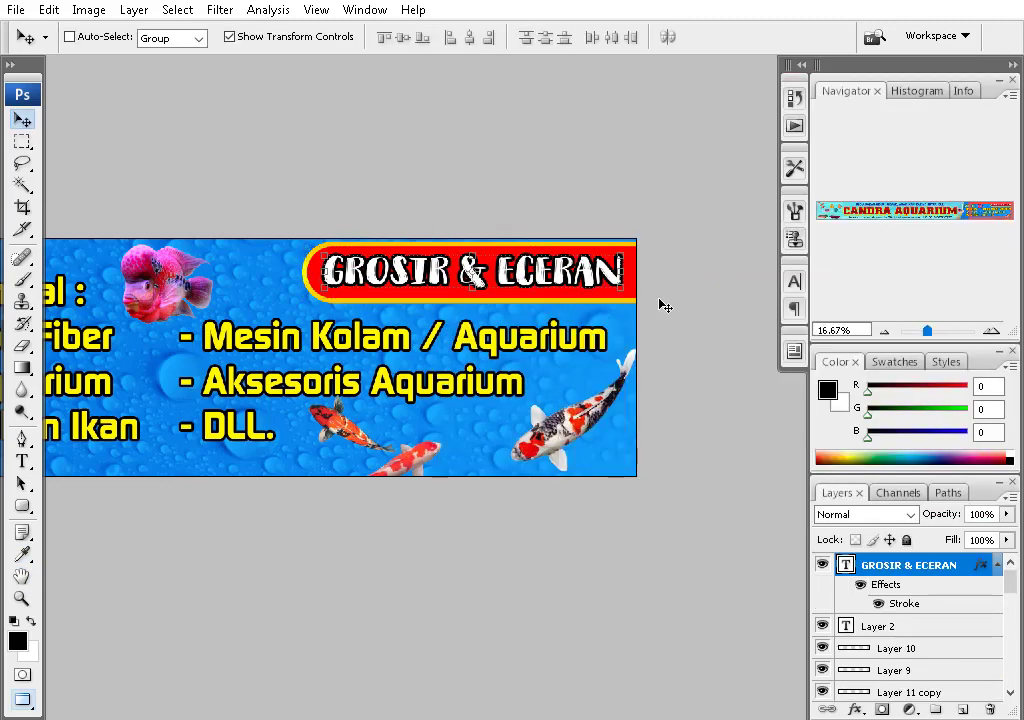
{"action": "key", "text": "t"}
{"action": "left_click", "coordinate": [608, 37]}
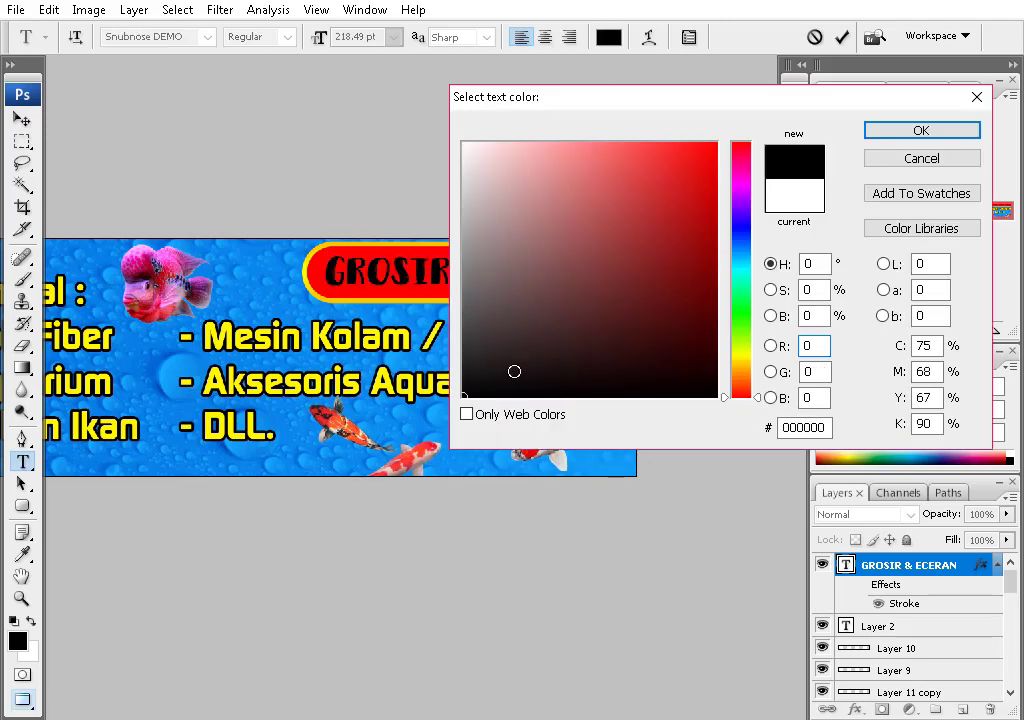
{"action": "left_click", "coordinate": [715, 145]}
{"action": "left_click_drag", "start_coordinate": [745, 300], "coordinate": [745, 361]}
{"action": "key", "text": "Return"}
{"action": "key", "text": "v"}
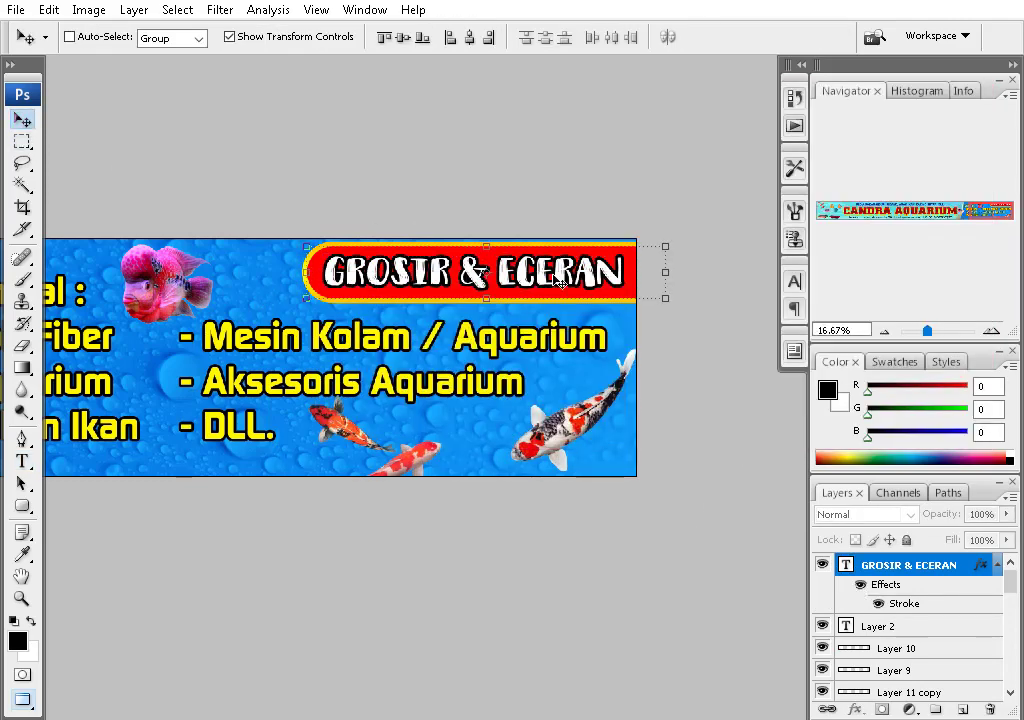
{"action": "left_click_drag", "start_coordinate": [562, 271], "coordinate": [580, 268]}
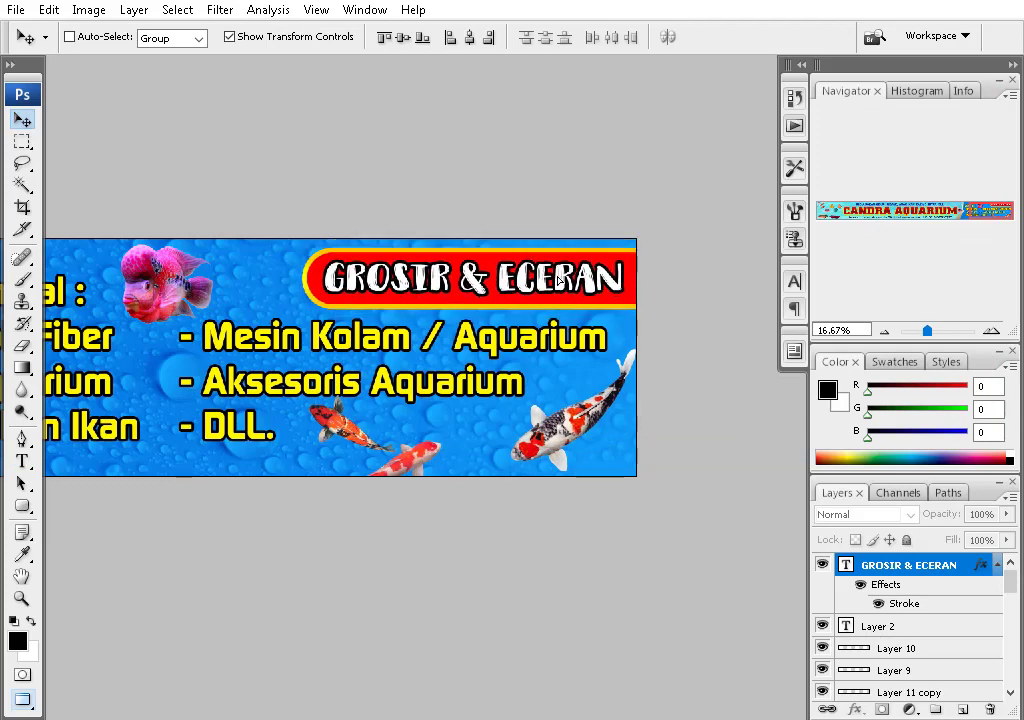
- Try a dark green fill on the red pill shape behind the badge
{"action": "left_click_drag", "start_coordinate": [585, 376], "coordinate": [447, 270]}
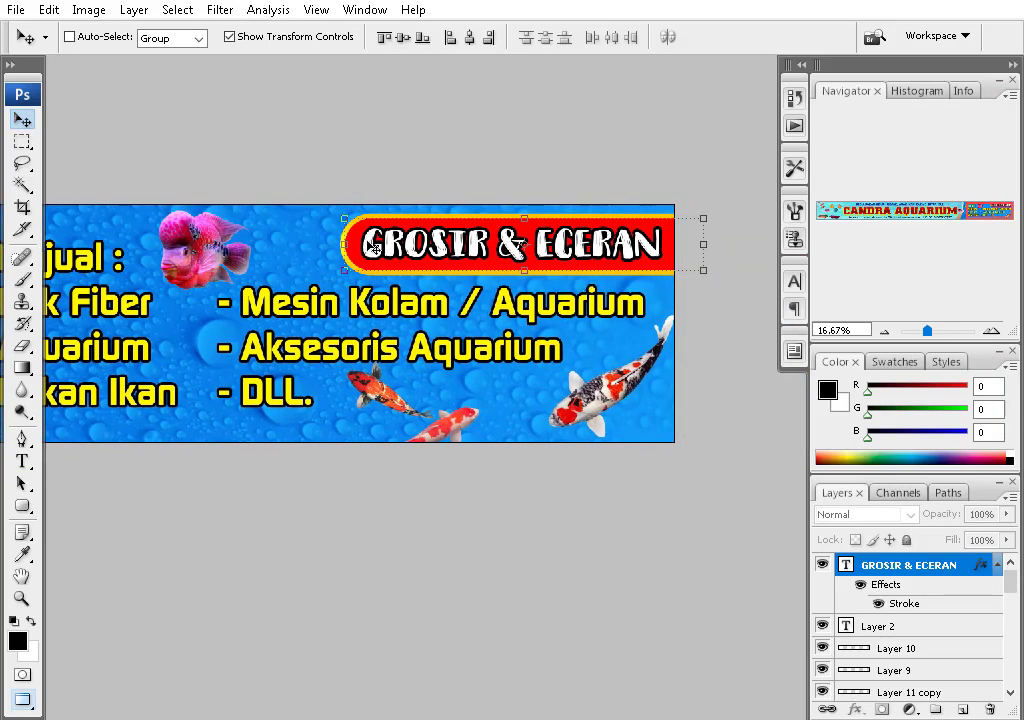
{"action": "left_click", "coordinate": [370, 246], "text": "ctrl"}
{"action": "double_click", "coordinate": [846, 652]}
{"action": "left_click", "coordinate": [738, 306]}
{"action": "left_click", "coordinate": [705, 317]}
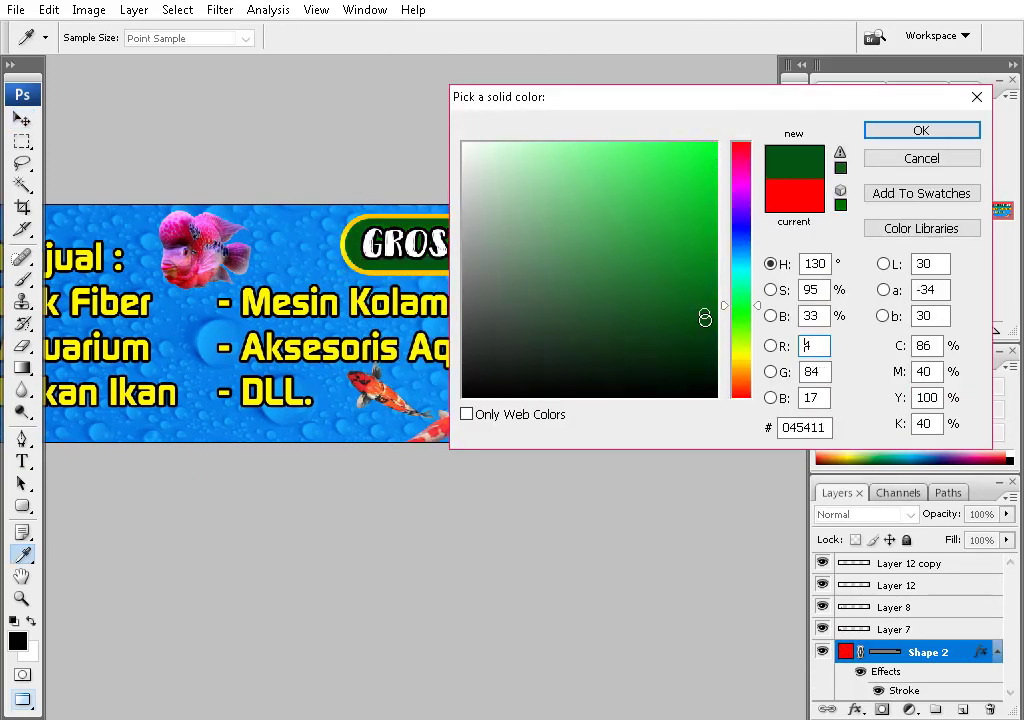
{"action": "key", "text": "Return"}
- Re-edit the badge text, then undo back to white text on the red pill
{"action": "double_click", "coordinate": [510, 243]}
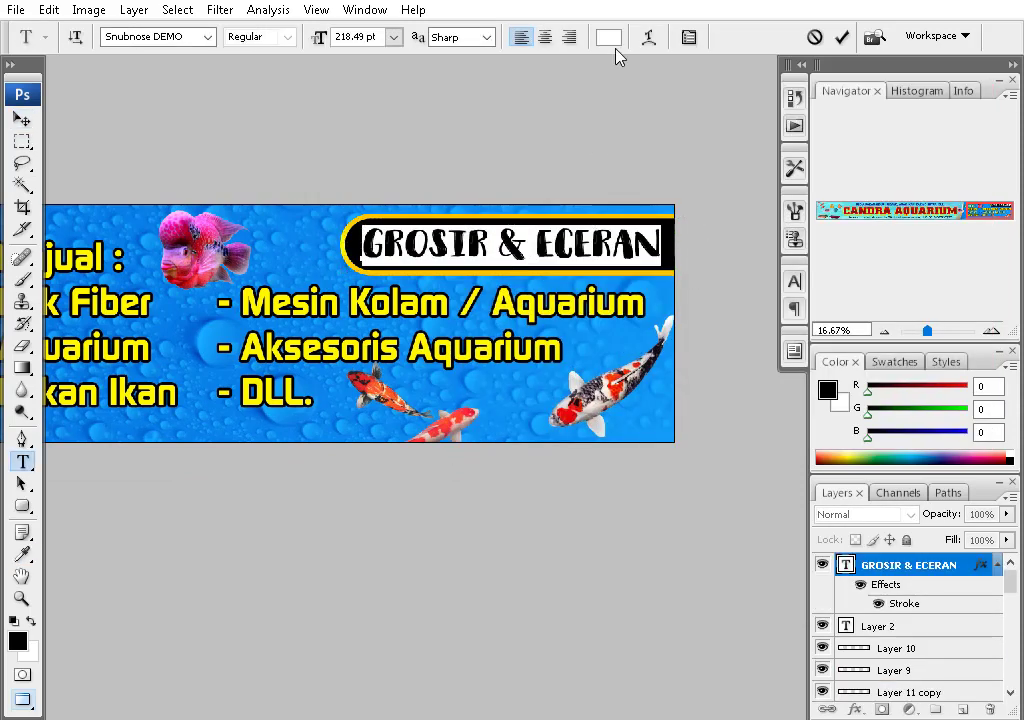
{"action": "left_click", "coordinate": [608, 37]}
{"action": "key", "text": "Return"}
{"action": "key", "text": "ctrl+Return"}
{"action": "key", "text": "v"}
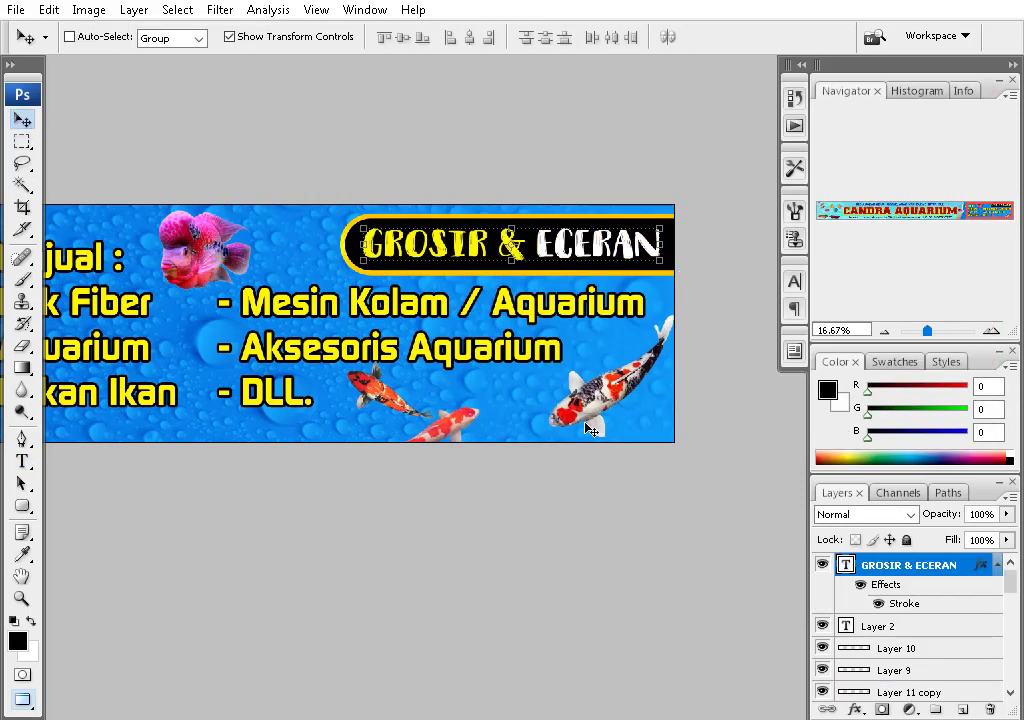
{"action": "key", "text": "ctrl+alt+z"}
{"action": "key", "text": "ctrl+alt+z"}
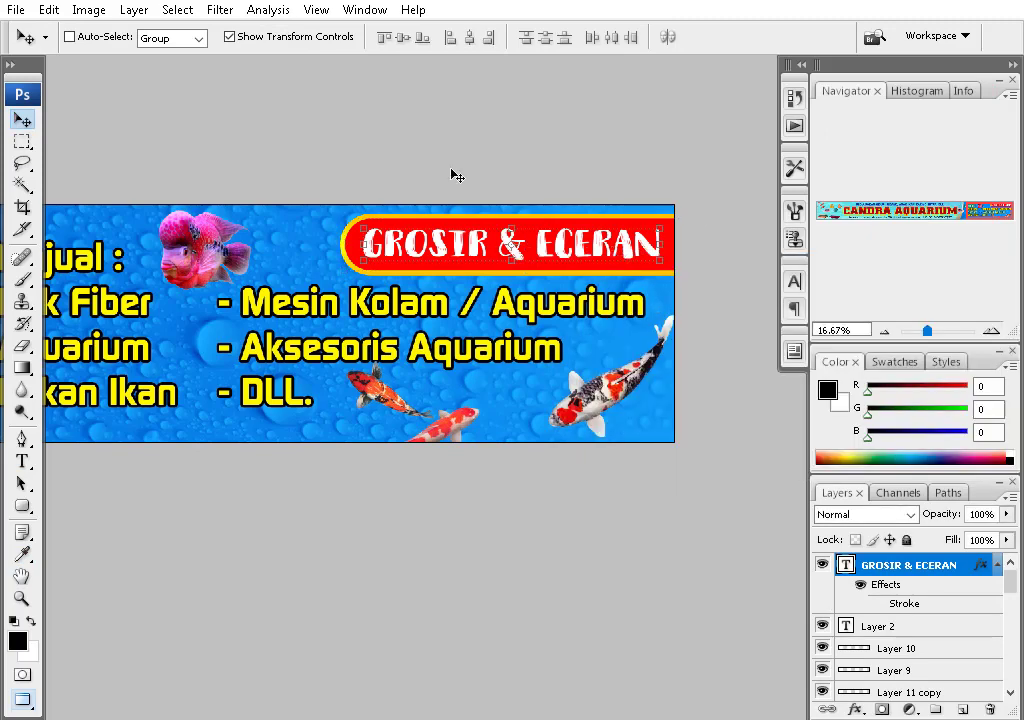
- Make the GROSIR & ECERAN text yellow and commit it
{"action": "double_click", "coordinate": [510, 243]}
{"action": "left_click", "coordinate": [608, 37]}
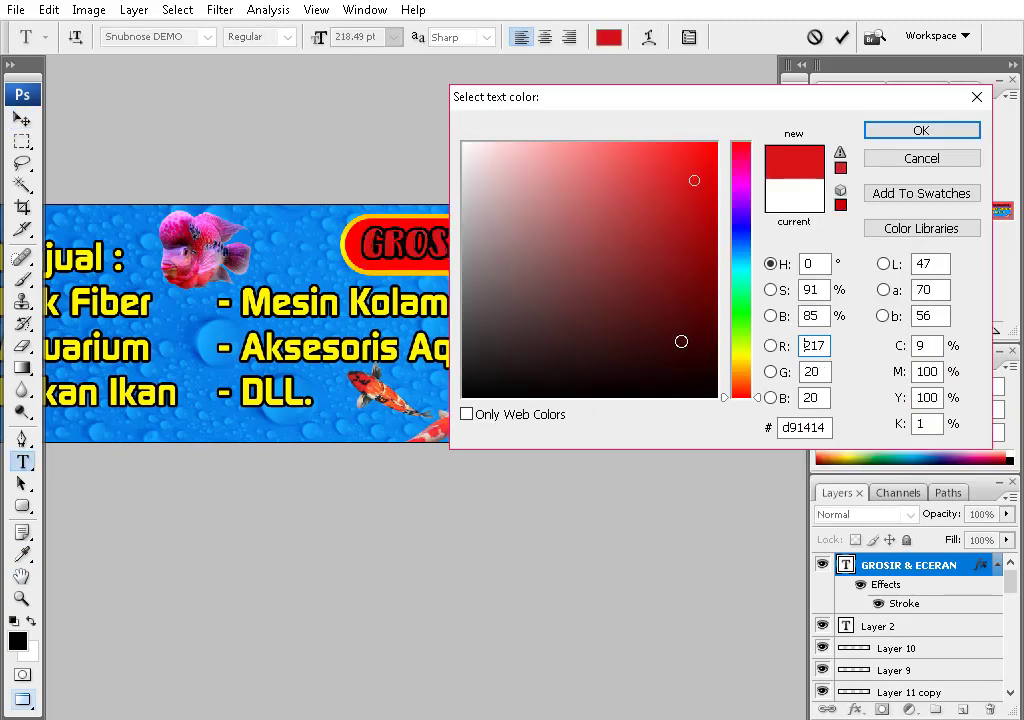
{"action": "left_click", "coordinate": [740, 349]}
{"action": "key", "text": "Return"}
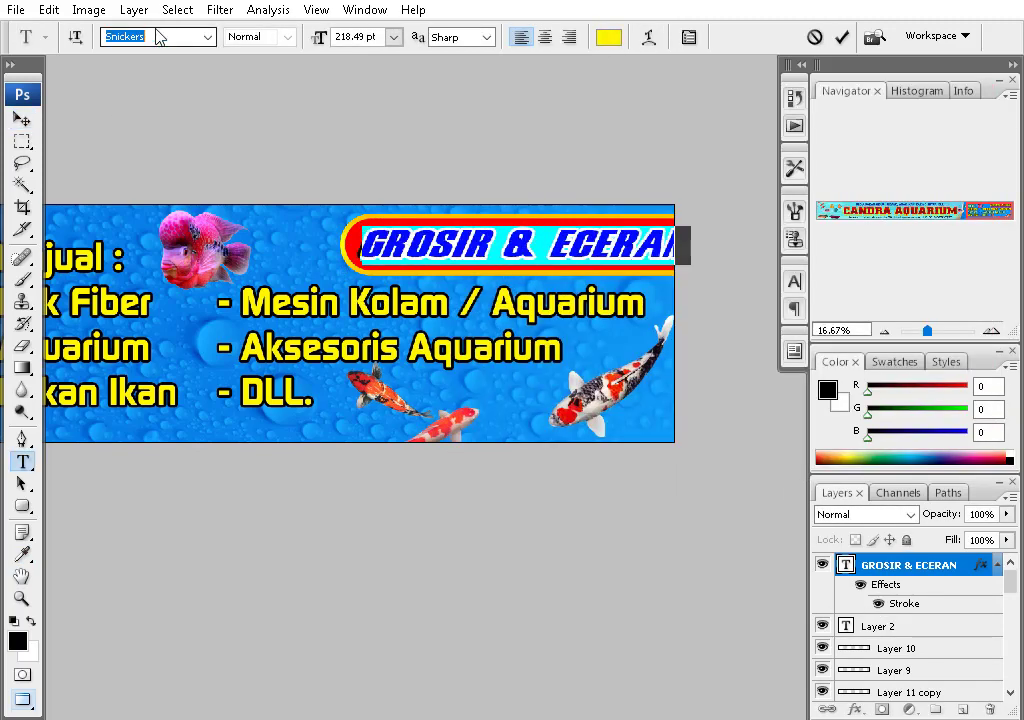
{"action": "key", "text": "ctrl+Return"}
{"action": "key", "text": "ctrl+t"}
{"action": "key", "text": "Return"}
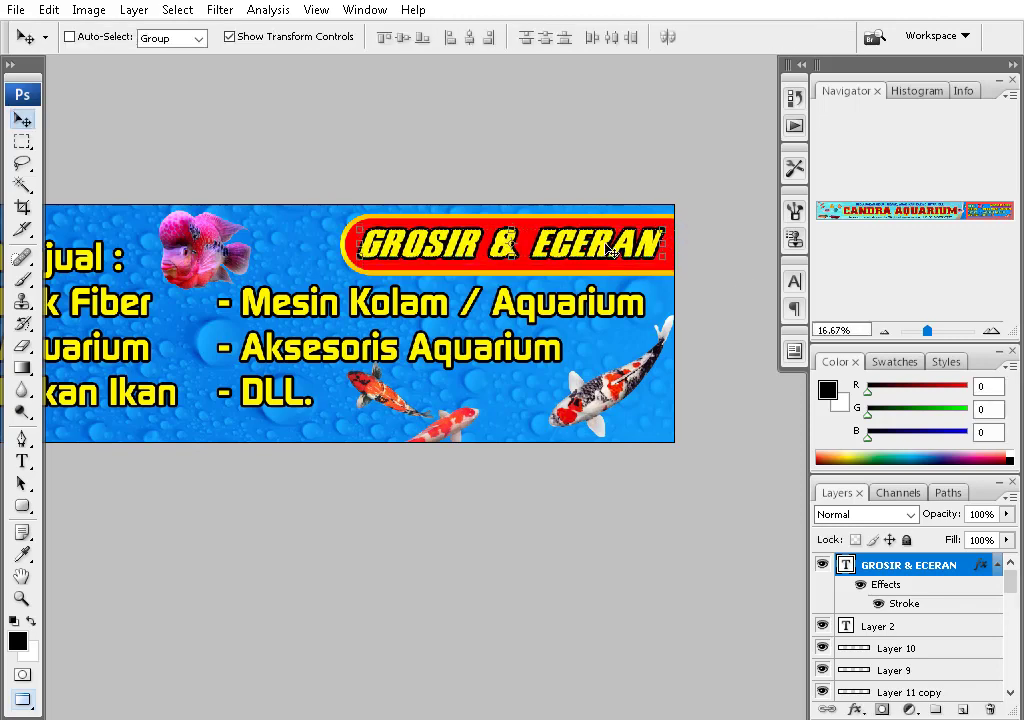
- Select all the text of the Menjual product list
{"action": "left_click_drag", "start_coordinate": [394, 295], "coordinate": [498, 258]}
{"action": "key", "text": "t"}
{"action": "left_click", "coordinate": [498, 258]}
{"action": "key", "text": "ctrl+a"}
{"action": "left_click", "coordinate": [30, 118]}
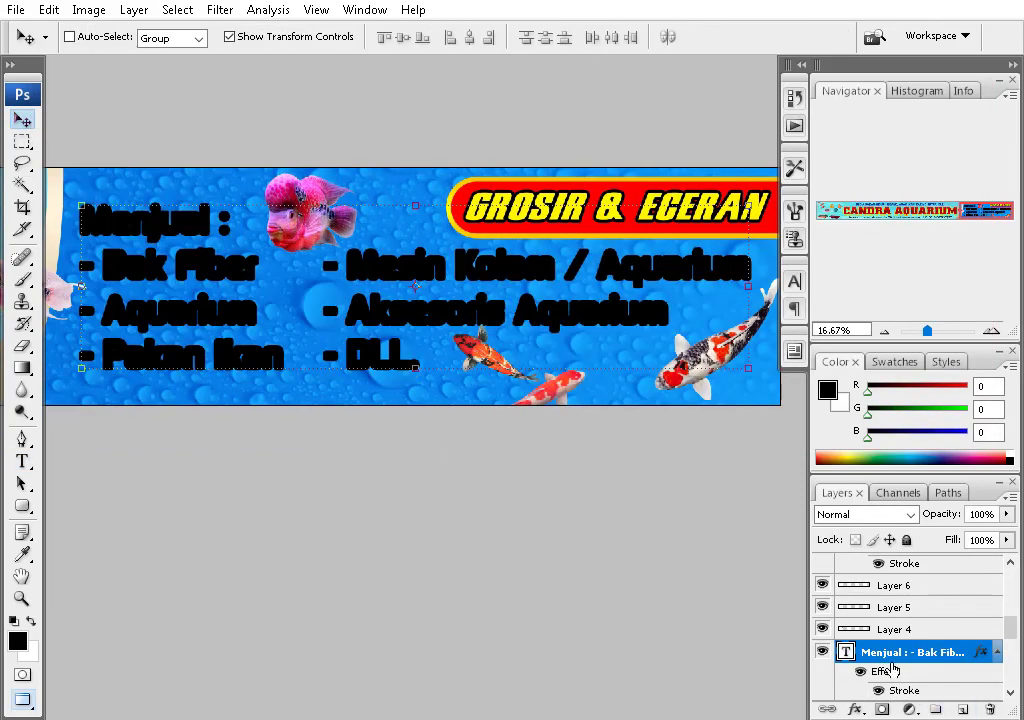
- Set the Menjual list's Stroke effect to a dark outline colour
{"action": "double_click", "coordinate": [875, 670]}
{"action": "left_click", "coordinate": [667, 250]}
{"action": "left_click", "coordinate": [516, 376]}
{"action": "left_click_drag", "start_coordinate": [516, 376], "coordinate": [463, 143]}
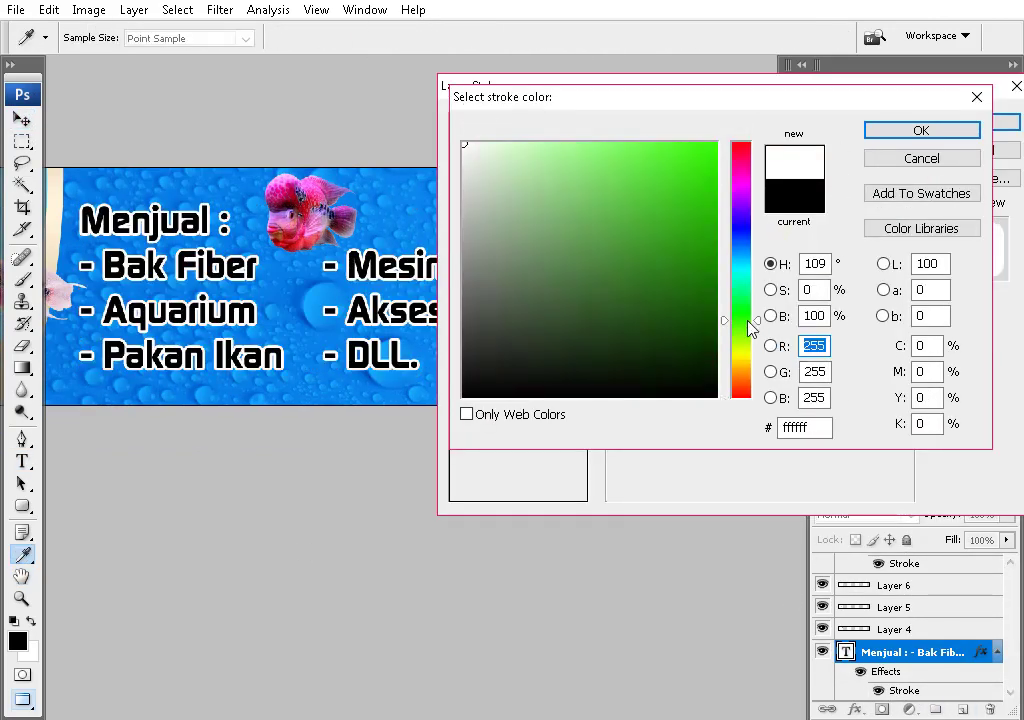
{"action": "left_click", "coordinate": [741, 355]}
{"action": "left_click", "coordinate": [590, 142]}
{"action": "left_click", "coordinate": [921, 130]}
{"action": "key", "text": "Return"}
{"action": "key", "text": "v"}
- Move the Layer 11 copy flowerhorn fish above the Menjual heading
{"action": "scroll", "coordinate": [548, 370], "scroll_direction": "down", "scroll_amount": 3}
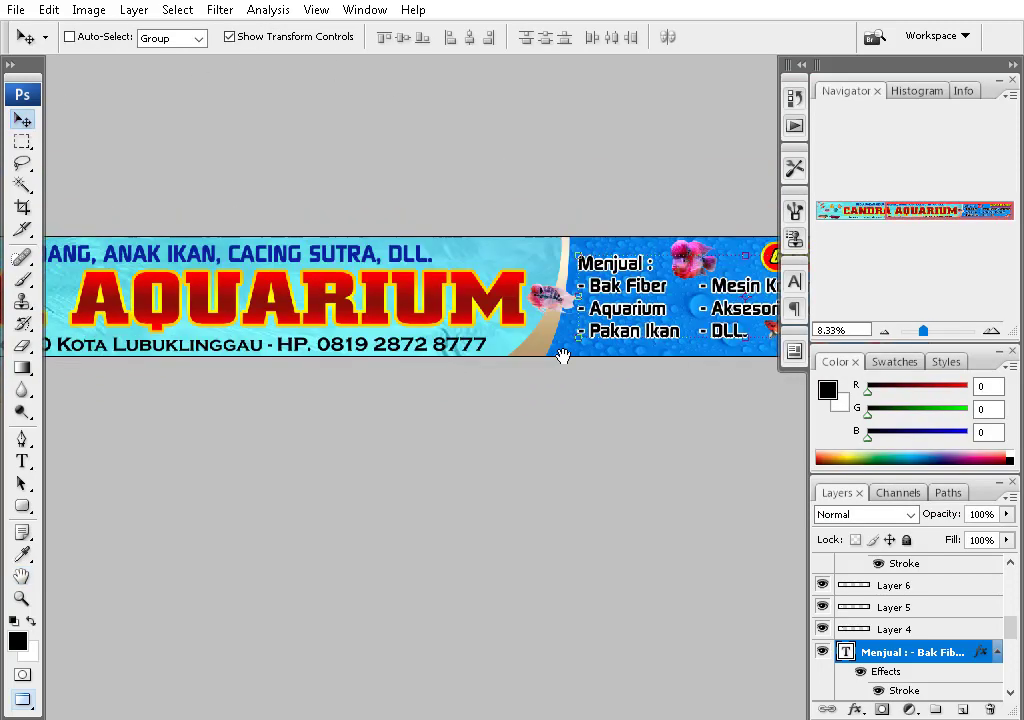
{"action": "left_click", "coordinate": [467, 272], "text": "ctrl"}
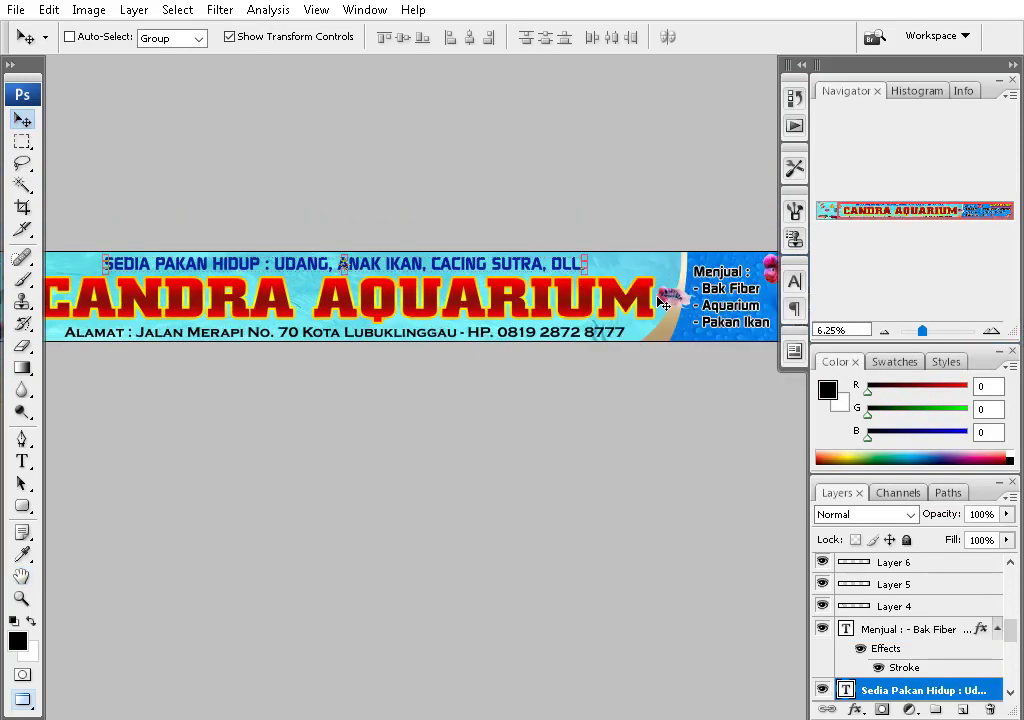
{"action": "scroll", "coordinate": [620, 364], "scroll_direction": "right", "scroll_amount": 3}
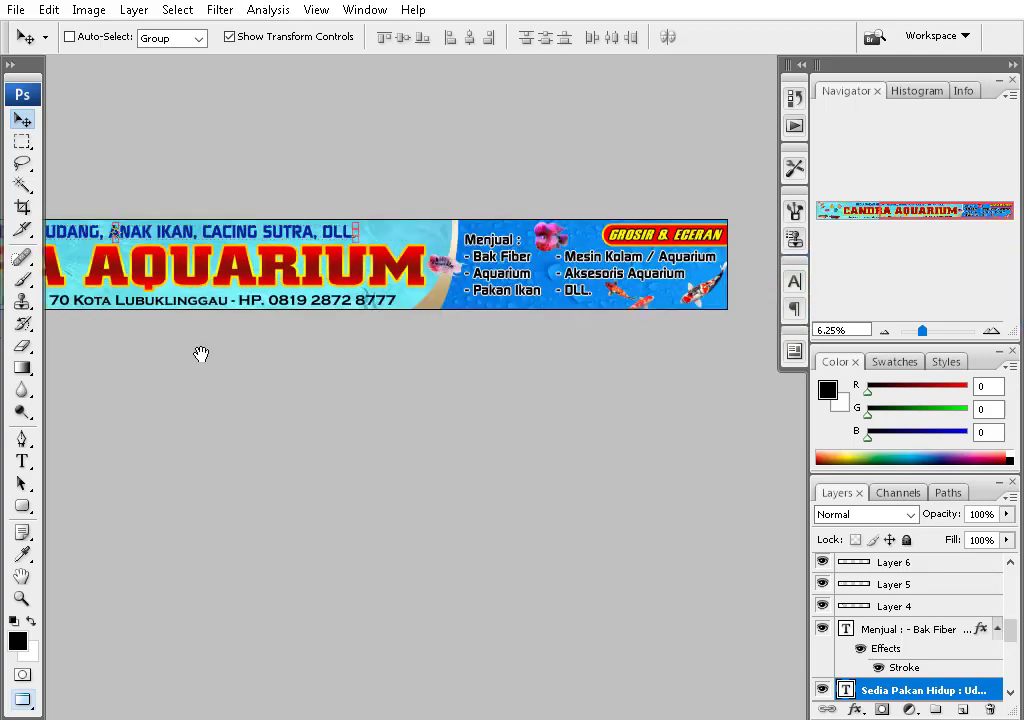
{"action": "scroll", "coordinate": [201, 354], "scroll_direction": "up", "scroll_amount": 3}
{"action": "left_click_drag", "start_coordinate": [356, 396], "coordinate": [376, 519]}
{"action": "scroll", "coordinate": [482, 420], "scroll_direction": "down", "scroll_amount": 1}
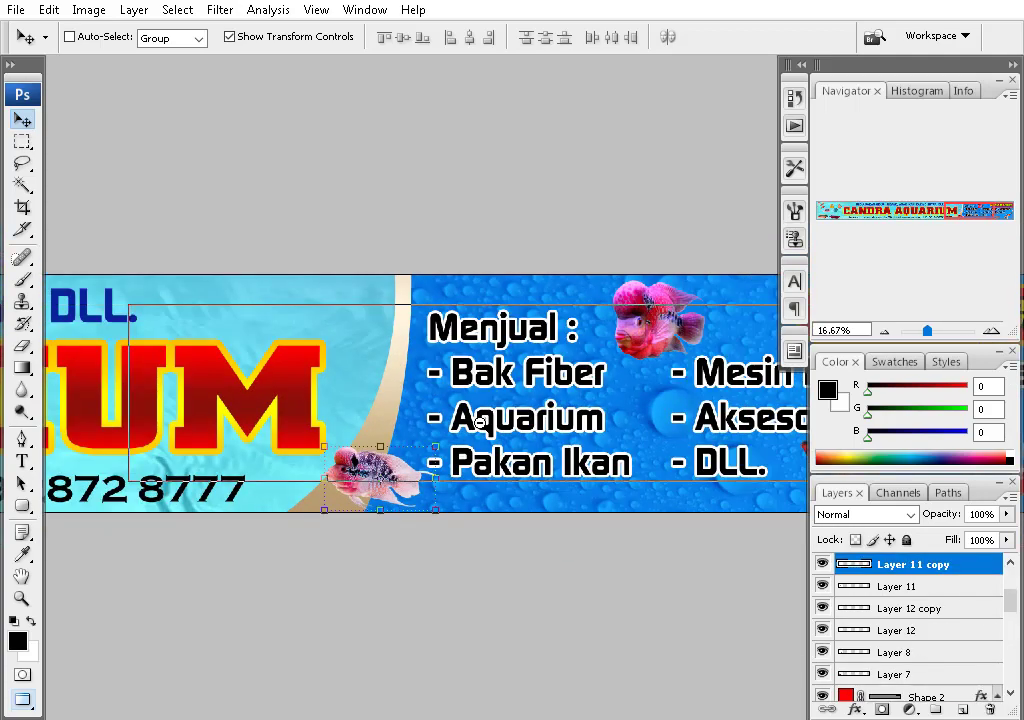
{"action": "scroll", "coordinate": [478, 498], "scroll_direction": "up", "scroll_amount": 3}
{"action": "left_click_drag", "start_coordinate": [294, 711], "coordinate": [226, 240]}
{"action": "scroll", "coordinate": [300, 300], "scroll_direction": "down", "scroll_amount": 3}
{"action": "left_click_drag", "start_coordinate": [417, 406], "coordinate": [152, 300]}
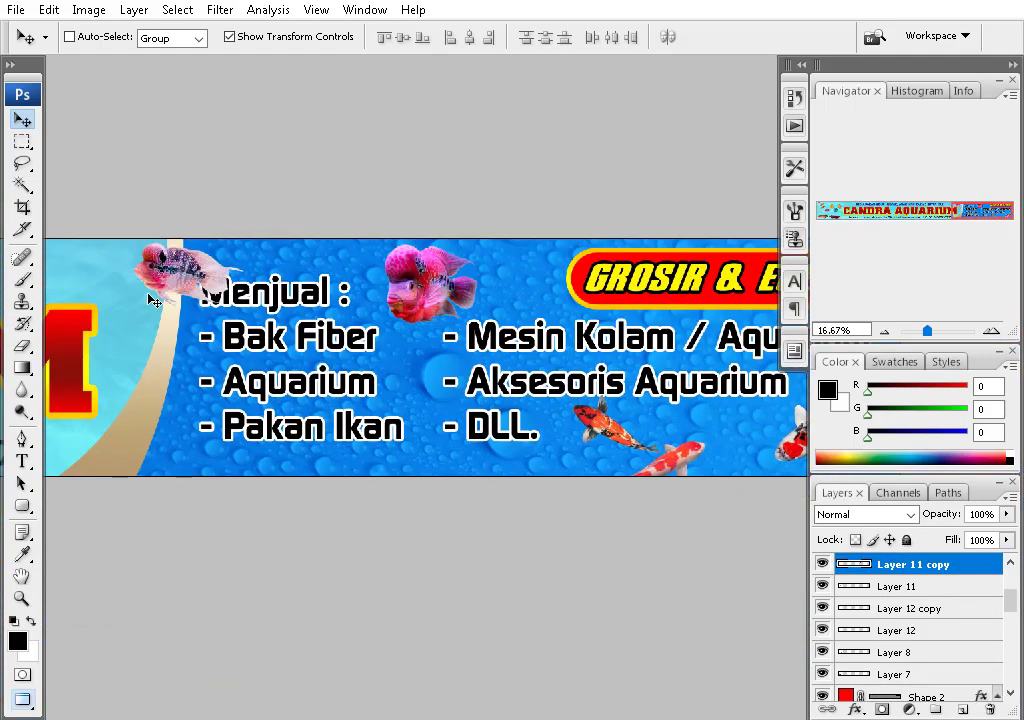
{"action": "scroll", "coordinate": [410, 300], "scroll_direction": "down", "scroll_amount": 3}
{"action": "scroll", "coordinate": [400, 330], "scroll_direction": "left", "scroll_amount": 5}
{"action": "scroll", "coordinate": [376, 322], "scroll_direction": "up", "scroll_amount": 3}
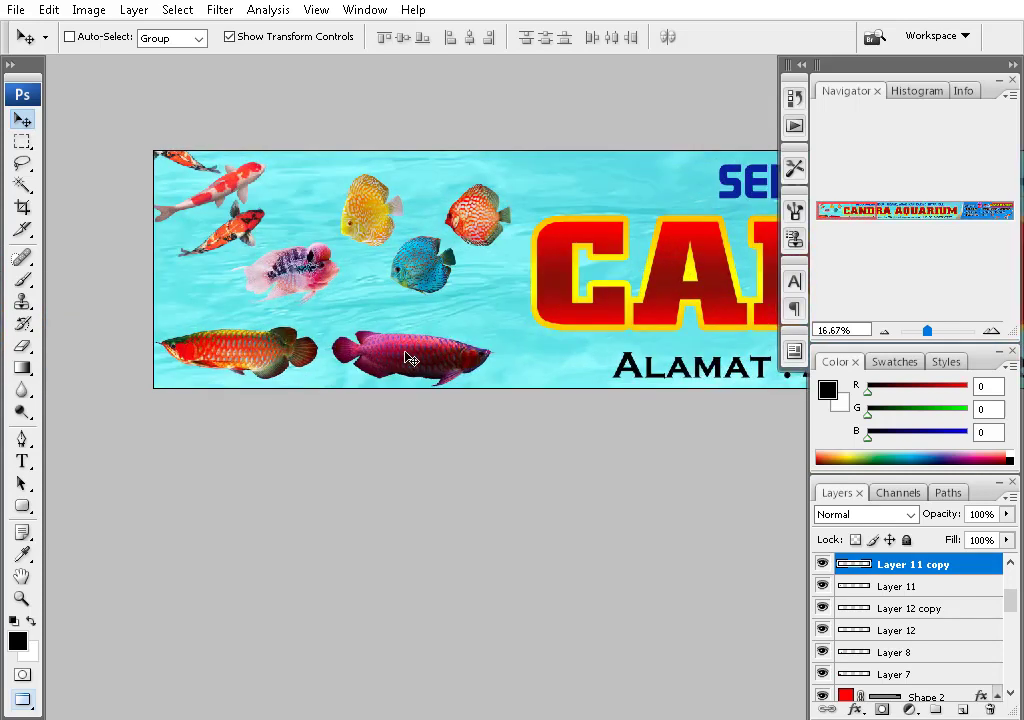
- Move the purple arowana up beside the discus and the yellow discus down-left
{"action": "left_click", "coordinate": [290, 295], "text": "ctrl"}
{"action": "left_click_drag", "start_coordinate": [293, 298], "coordinate": [453, 213]}
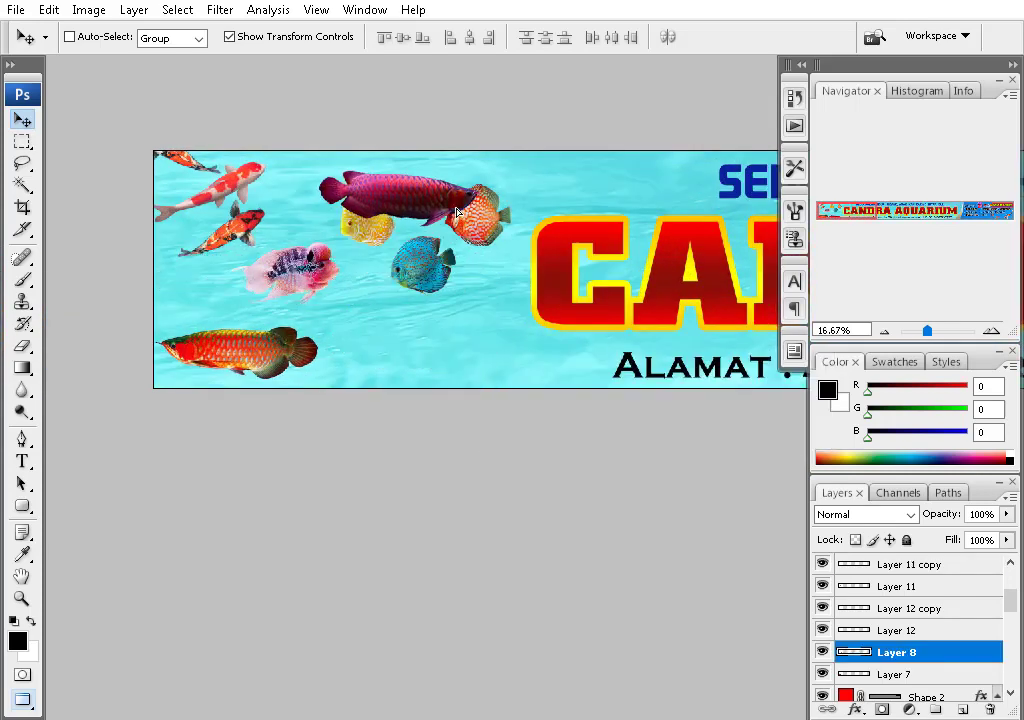
{"action": "left_click", "coordinate": [421, 263], "text": "ctrl"}
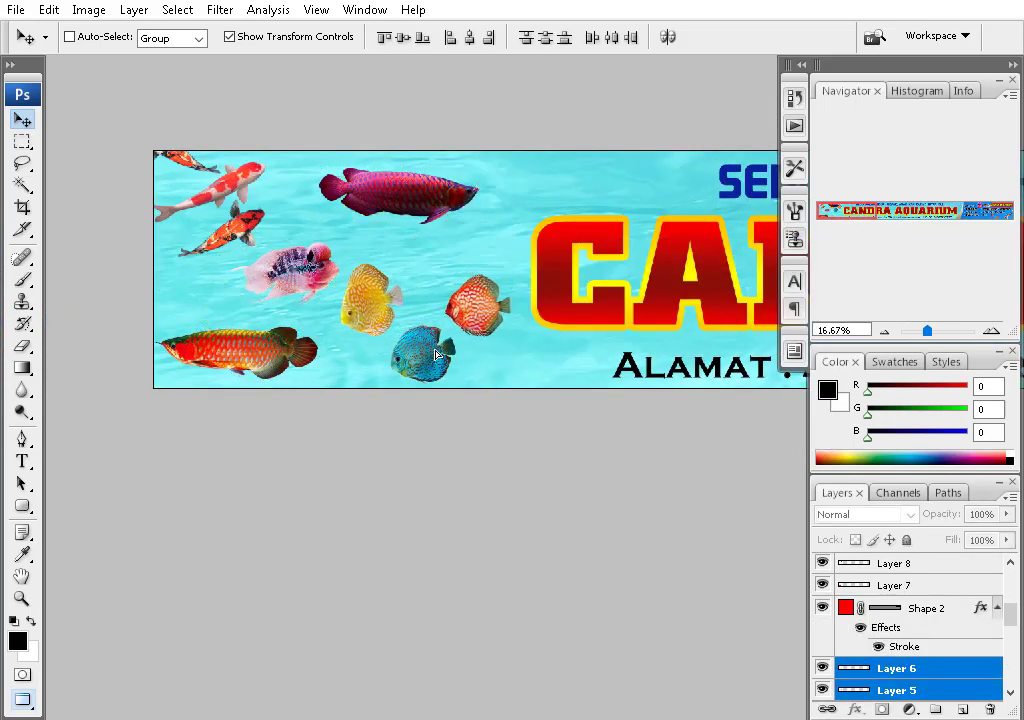
{"action": "left_click", "coordinate": [325, 280], "text": "ctrl"}
{"action": "left_click_drag", "start_coordinate": [437, 205], "coordinate": [464, 243]}
{"action": "left_click_drag", "start_coordinate": [383, 307], "coordinate": [363, 337]}
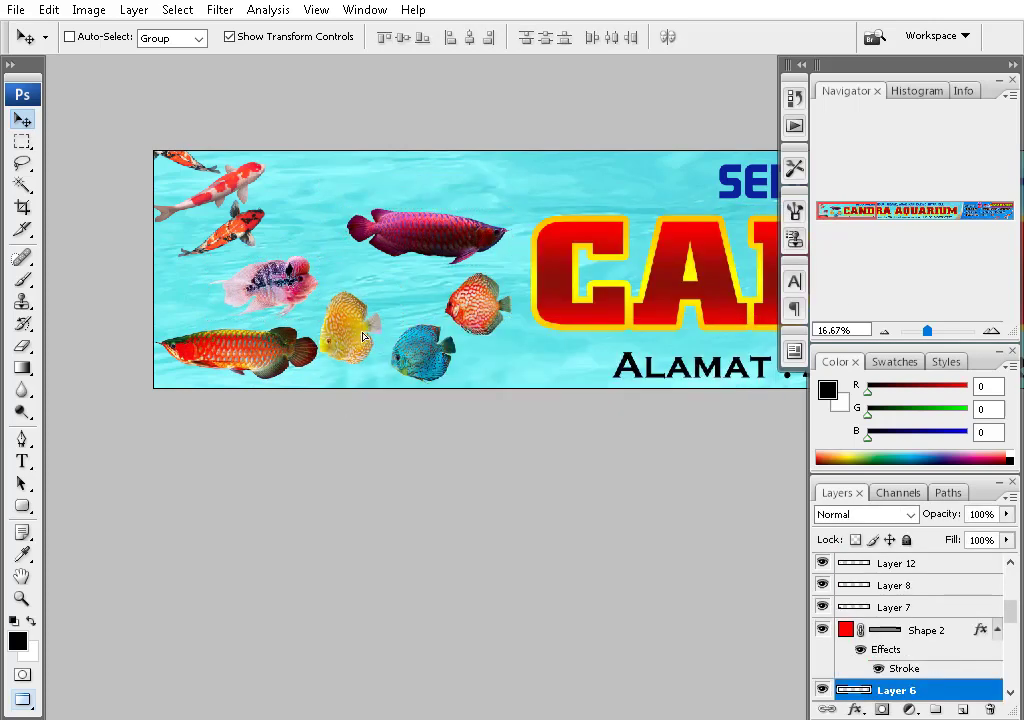
- Pick the red arowana layer and move it up and right
{"action": "right_click", "coordinate": [482, 304]}
{"action": "left_click", "coordinate": [525, 316]}
{"action": "right_click", "coordinate": [218, 350]}
{"action": "left_click", "coordinate": [279, 368]}
{"action": "left_click_drag", "start_coordinate": [279, 368], "coordinate": [397, 285]}
{"action": "right_click", "coordinate": [438, 247]}
{"action": "left_click", "coordinate": [468, 256], "text": "shift"}
{"action": "left_click_drag", "start_coordinate": [320, 286], "coordinate": [212, 348]}
{"action": "key", "text": "Escape"}
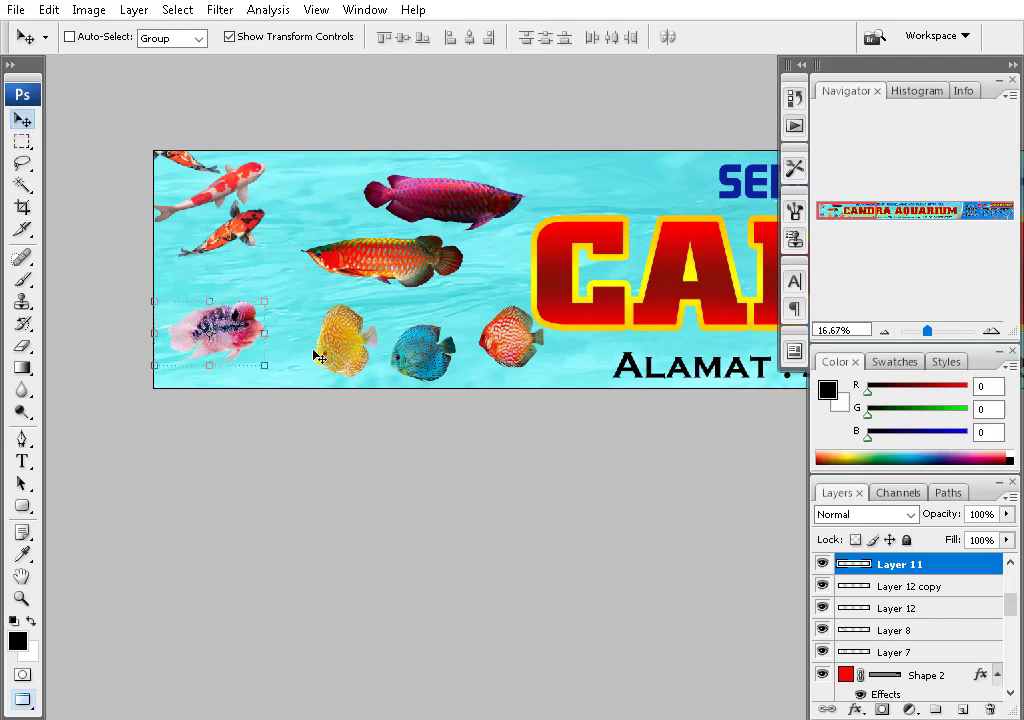
- Fine-tune both arowanas above the flowerhorn, then zoom out to check the layout
{"action": "right_click", "coordinate": [336, 354]}
{"action": "left_click", "coordinate": [372, 366]}
{"action": "right_click", "coordinate": [423, 345]}
{"action": "left_click", "coordinate": [474, 356]}
{"action": "left_click", "coordinate": [338, 218], "text": "ctrl"}
{"action": "left_click_drag", "start_coordinate": [432, 188], "coordinate": [489, 182]}
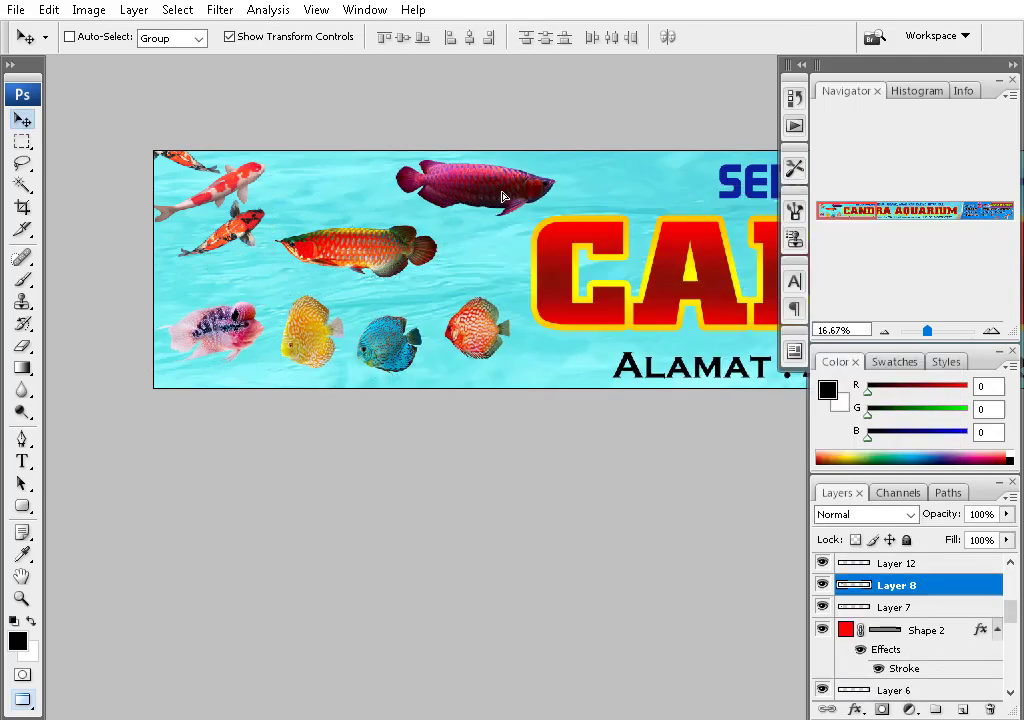
{"action": "left_click_drag", "start_coordinate": [360, 250], "coordinate": [355, 234]}
{"action": "left_click_drag", "start_coordinate": [492, 190], "coordinate": [447, 188]}
{"action": "left_click", "coordinate": [355, 235], "text": "ctrl"}
{"action": "key", "text": "ctrl+minus"}
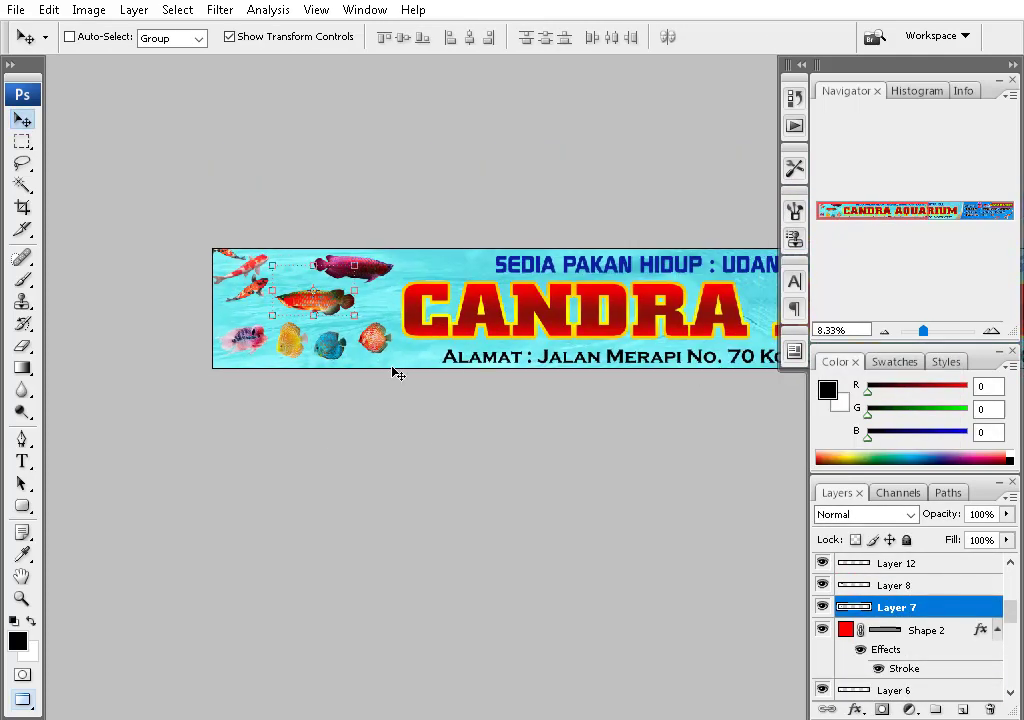
{"action": "scroll", "coordinate": [455, 352], "scroll_direction": "right", "scroll_amount": 10}
{"action": "scroll", "coordinate": [482, 338], "scroll_direction": "left", "scroll_amount": 1}
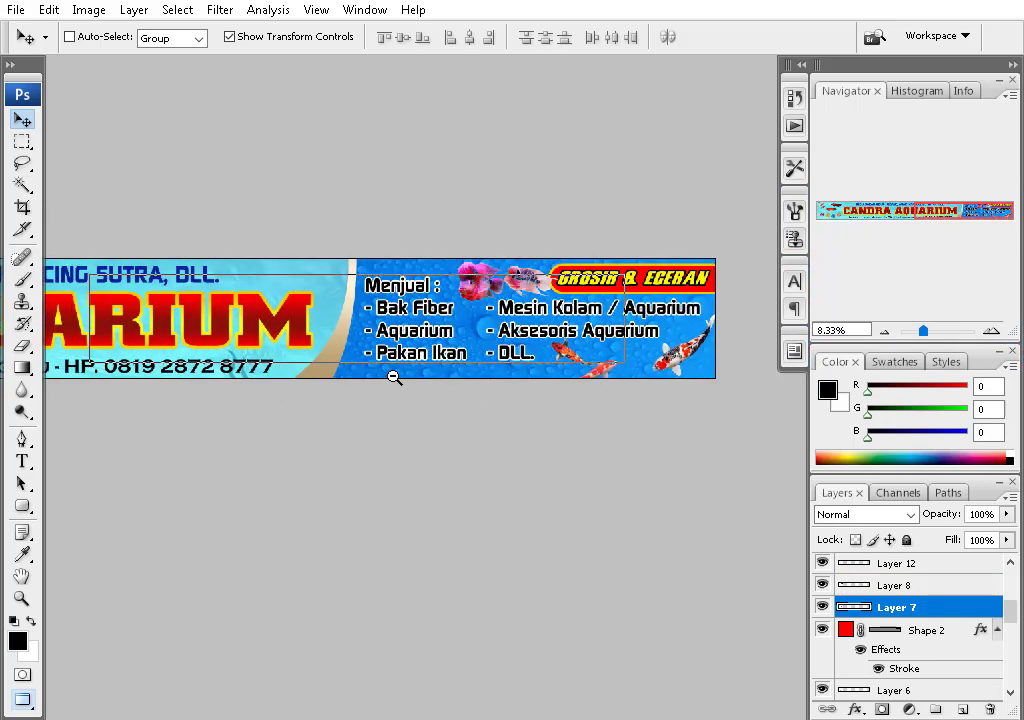
- Save the banner as Candra Aquarium copy.jpg and switch to full-screen view
{"action": "key", "text": "ctrl+shift+s"}
{"action": "key", "text": "Return"}
{"action": "key", "text": "Return"}
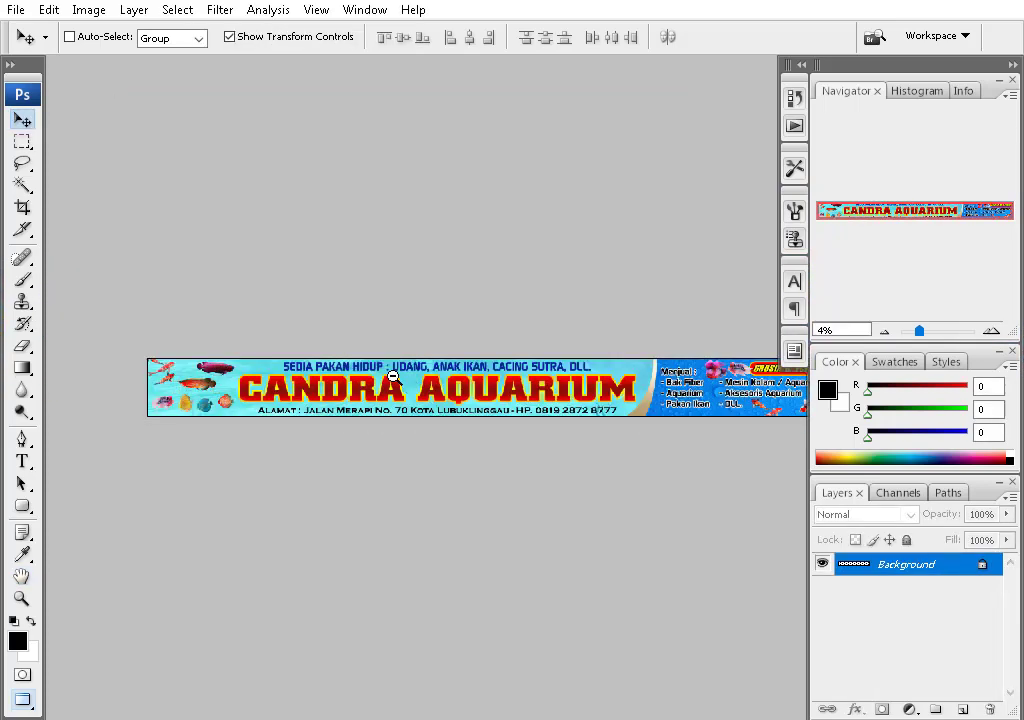
{"action": "key", "text": "Tab"}
{"action": "key", "text": "f"}
{"action": "key", "text": "ctrl+0"}
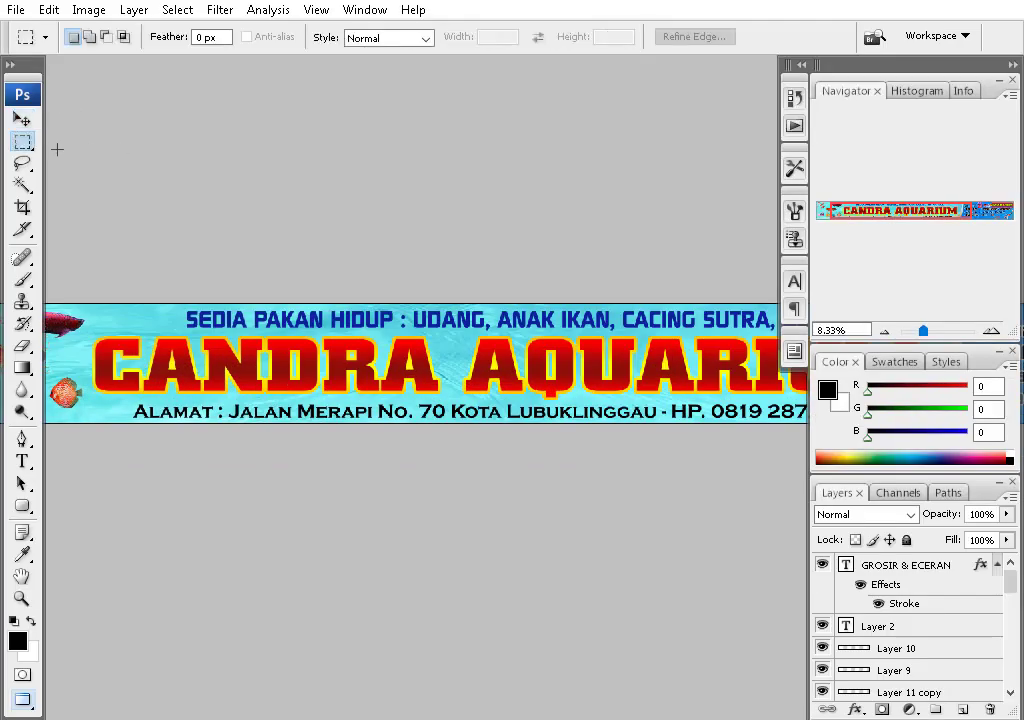
- Pan across the full-screen banner to review it, then fit it to the screen
{"action": "left_click", "coordinate": [922, 574]}
{"action": "left_click_drag", "start_coordinate": [722, 319], "coordinate": [359, 299]}
{"action": "left_click_drag", "start_coordinate": [665, 440], "coordinate": [395, 420]}
{"action": "scroll", "coordinate": [949, 590], "scroll_direction": "down", "scroll_amount": 10}
{"action": "left_click", "coordinate": [915, 689]}
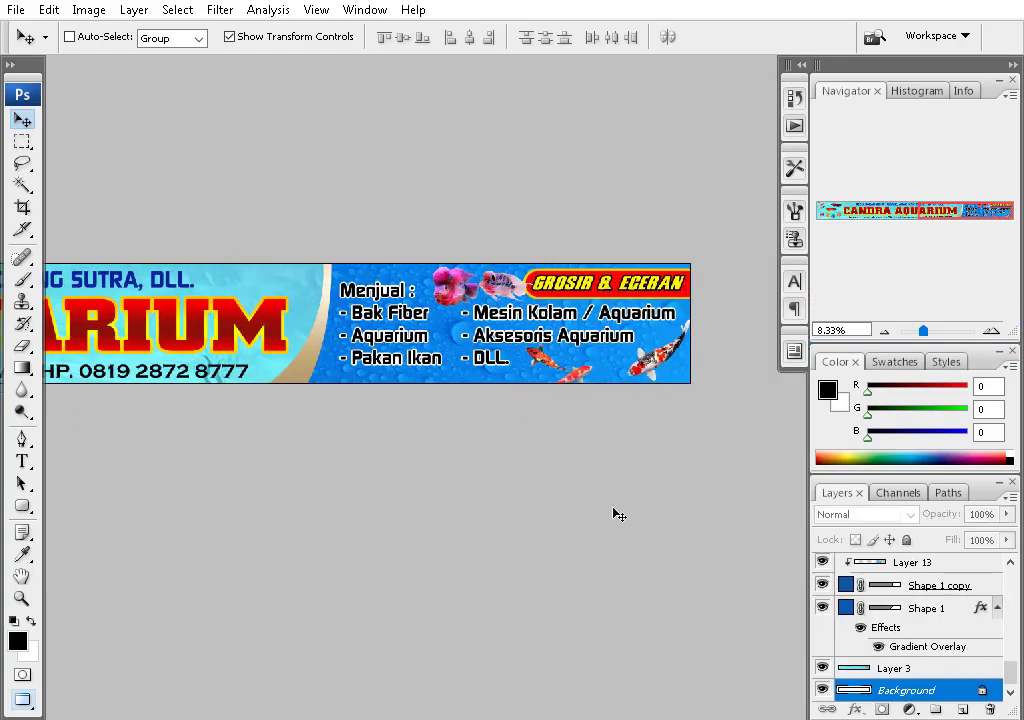
{"action": "key", "text": "ctrl+0"}
{"action": "key", "text": "Tab"}
- Inspect the banner's right end up close, fit it back in view, and resave the JPEG
{"action": "key", "text": "ctrl+plus"}
{"action": "left_click_drag", "start_coordinate": [670, 390], "coordinate": [510, 386]}
{"action": "left_click_drag", "start_coordinate": [510, 334], "coordinate": [786, 392]}
{"action": "left_click_drag", "start_coordinate": [836, 519], "coordinate": [523, 487]}
{"action": "key", "text": "ctrl+minus"}
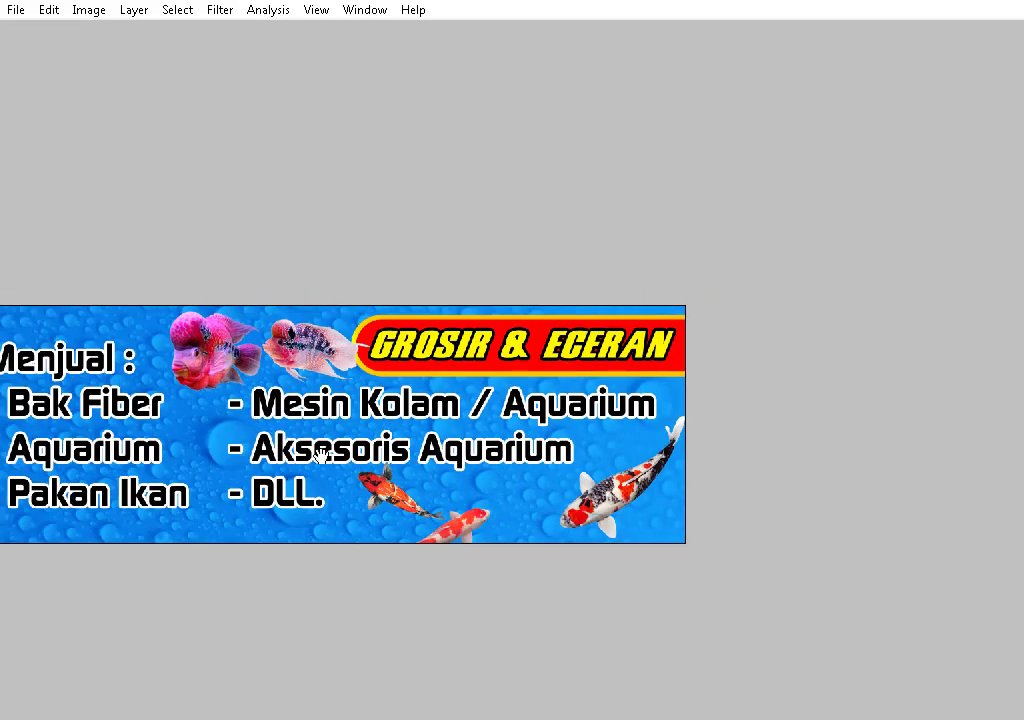
{"action": "left_click_drag", "start_coordinate": [325, 452], "coordinate": [960, 440]}
{"action": "left_click_drag", "start_coordinate": [100, 442], "coordinate": [695, 434]}
{"action": "key", "text": "ctrl+0"}
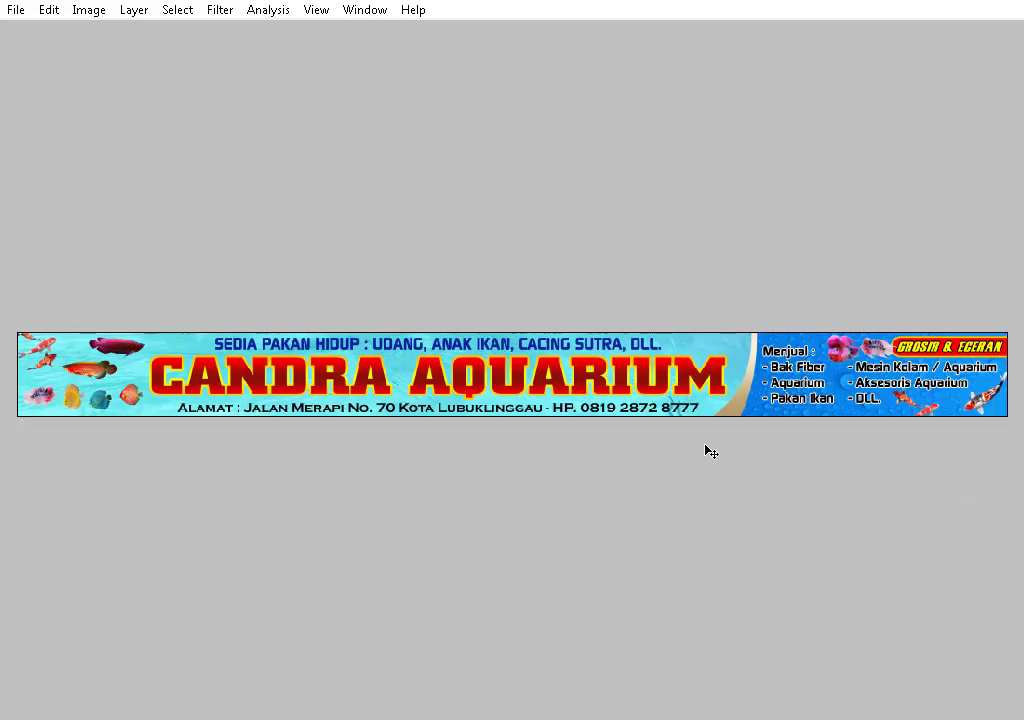
{"action": "key", "text": "ctrl+shift+s"}
{"action": "key", "text": "Return"}
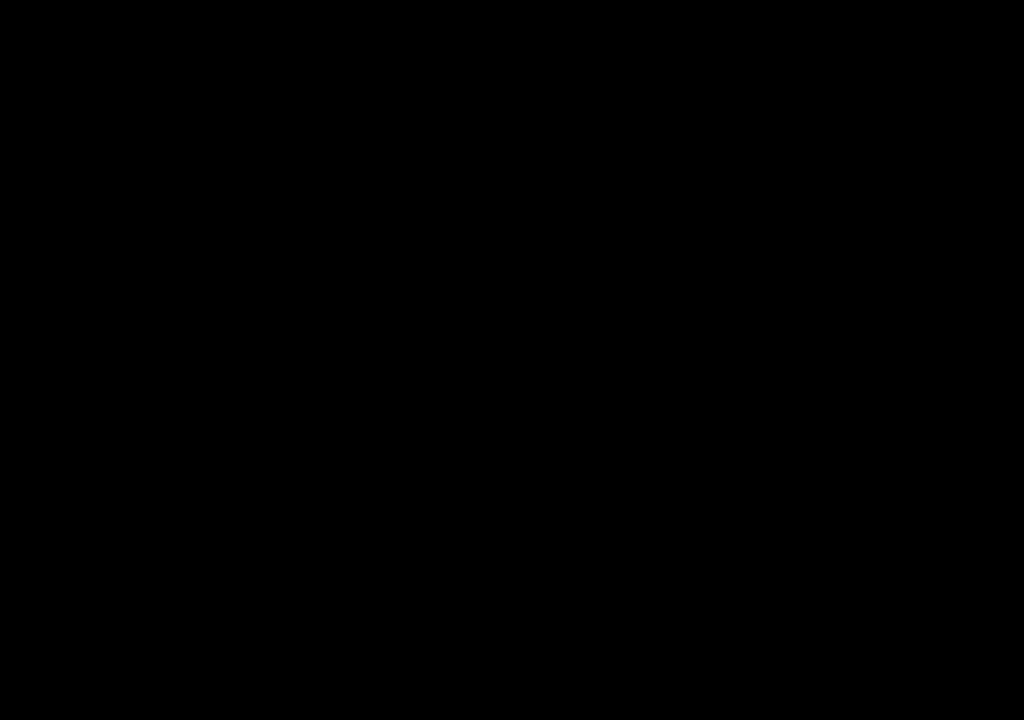